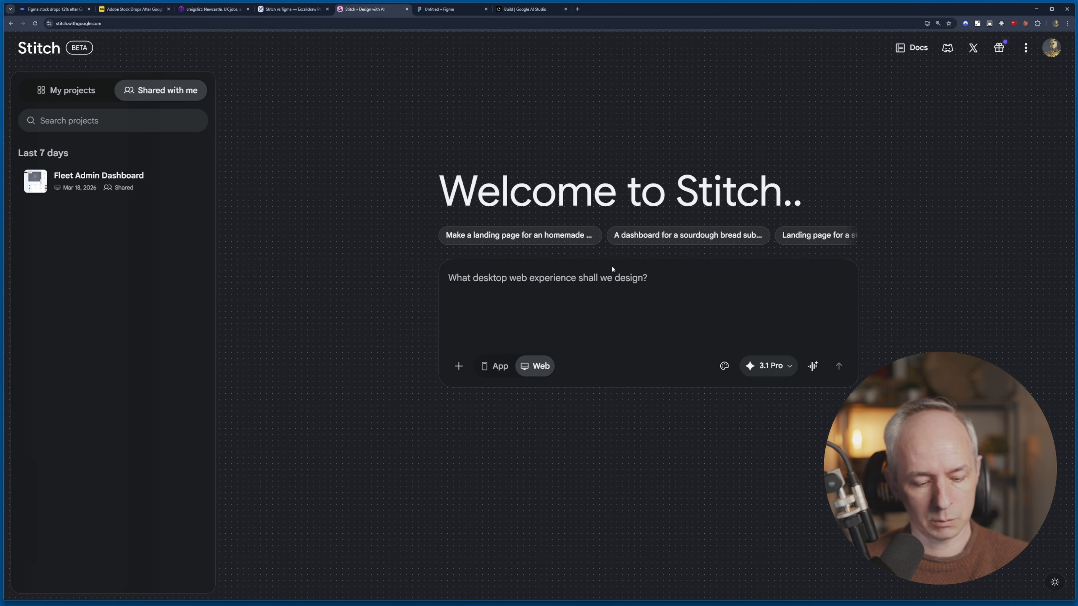
Step: Enter the web design prompt "Redesign Craigslist. Make it modern and easy to use. Keep the name Craigslist in the header." and review the model and design system options
{"action": "type", "text": "Redesign Craigslist. Make it modern and easy to use. Keep the name Craigslist in the header."}
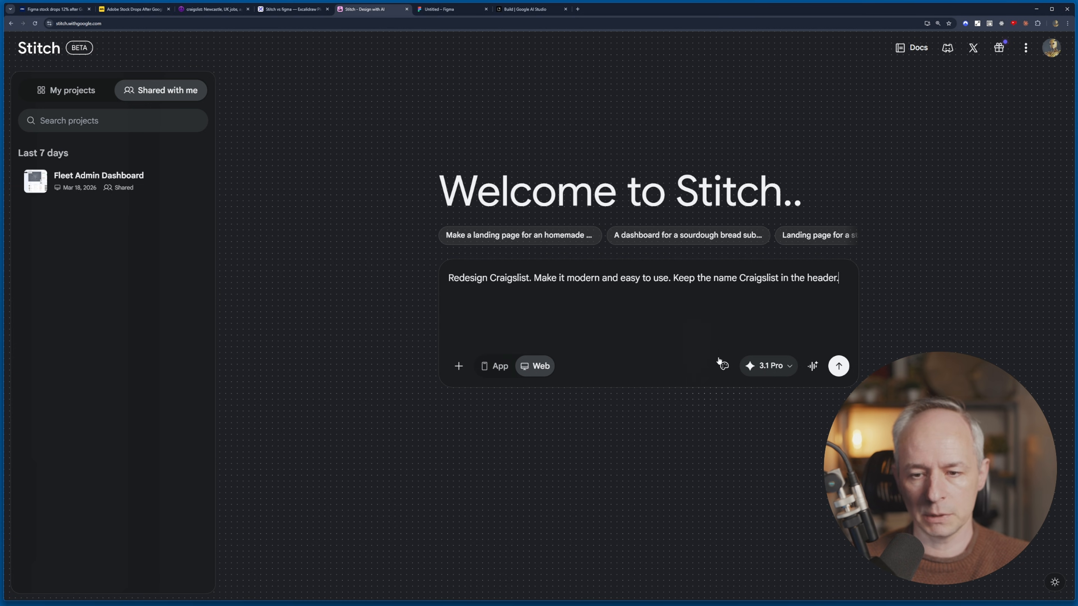
{"action": "left_click", "coordinate": [781, 369]}
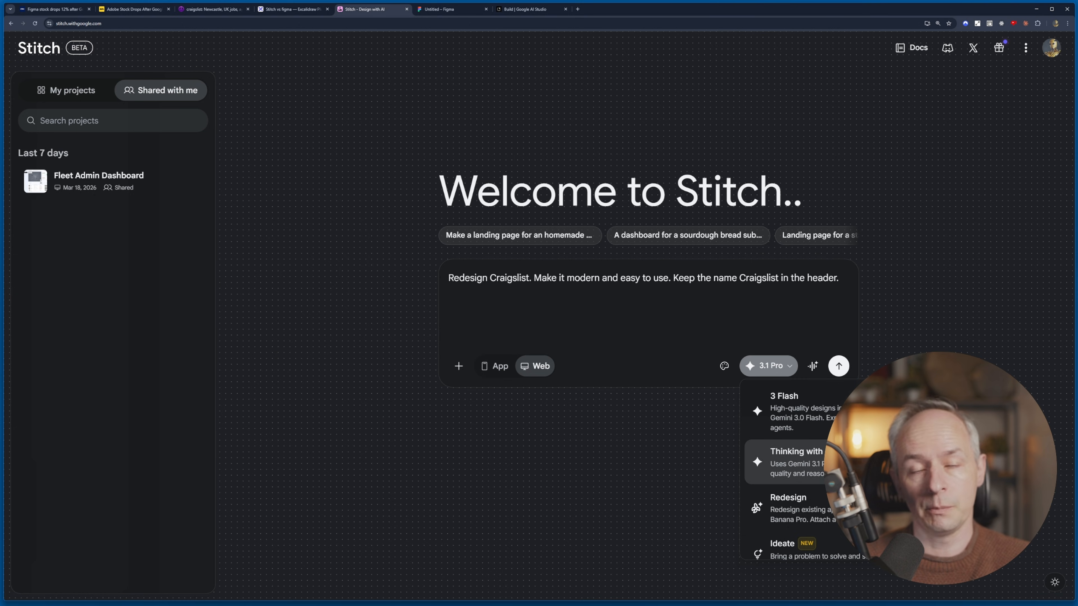
{"action": "key", "text": "Escape"}
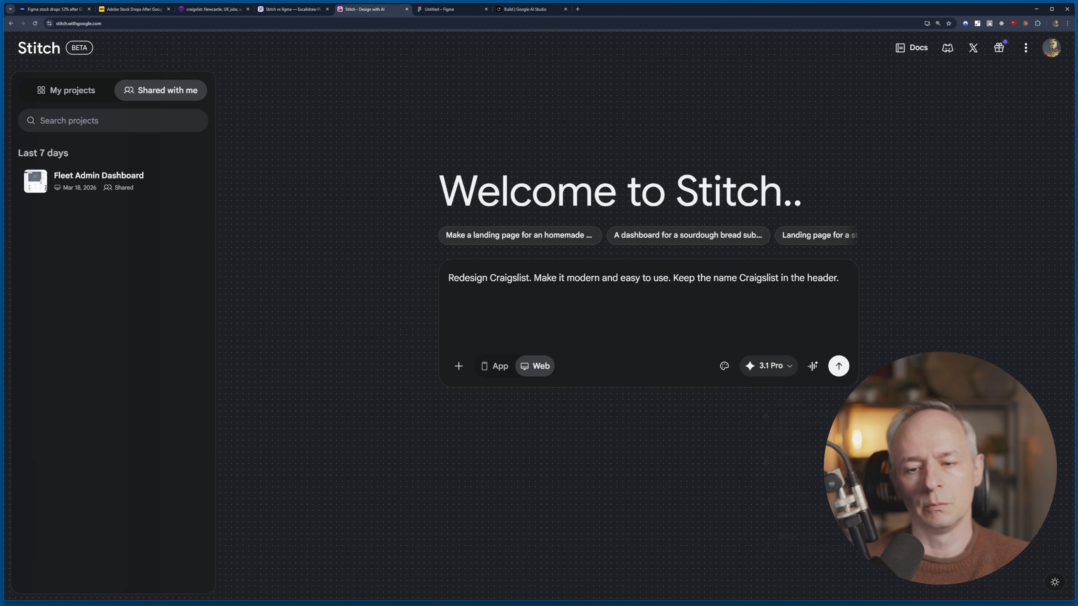
{"action": "left_click", "coordinate": [725, 366]}
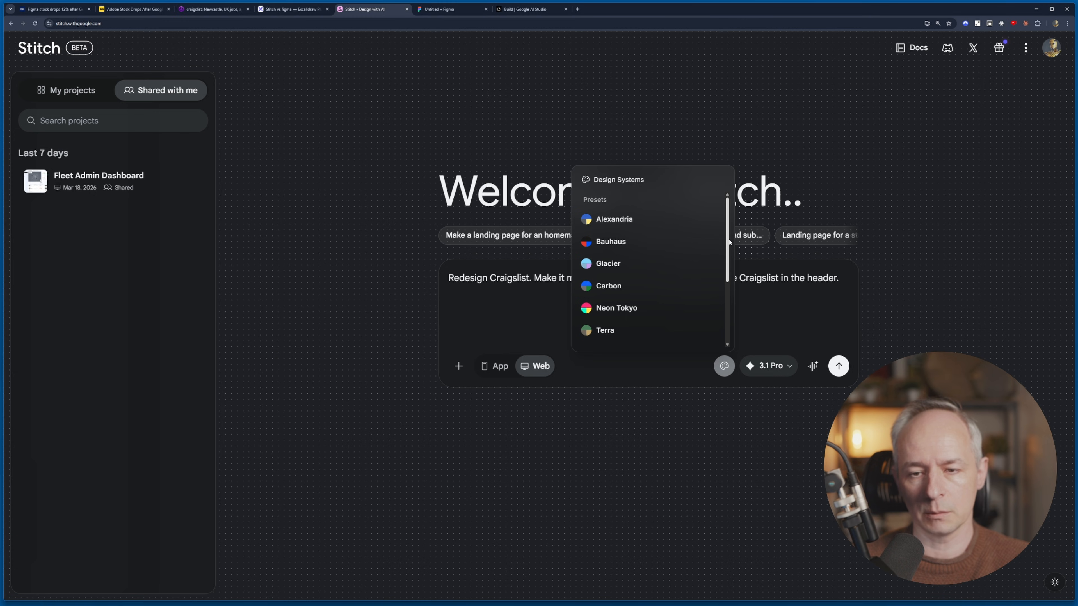
{"action": "scroll", "coordinate": [623, 335], "scroll_direction": "down", "scroll_amount": 3}
{"action": "left_click", "coordinate": [633, 339]}
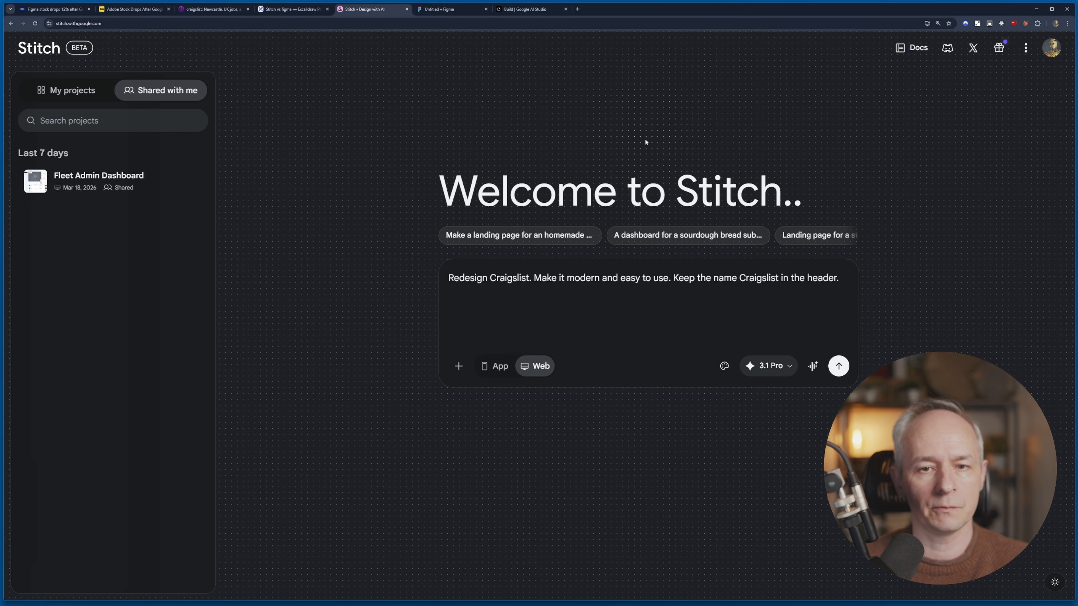
Step: Capture a screenshot of the Craigslist Newcastle homepage and attach it to the Stitch prompt
{"action": "left_click", "coordinate": [292, 9]}
{"action": "left_click", "coordinate": [215, 9]}
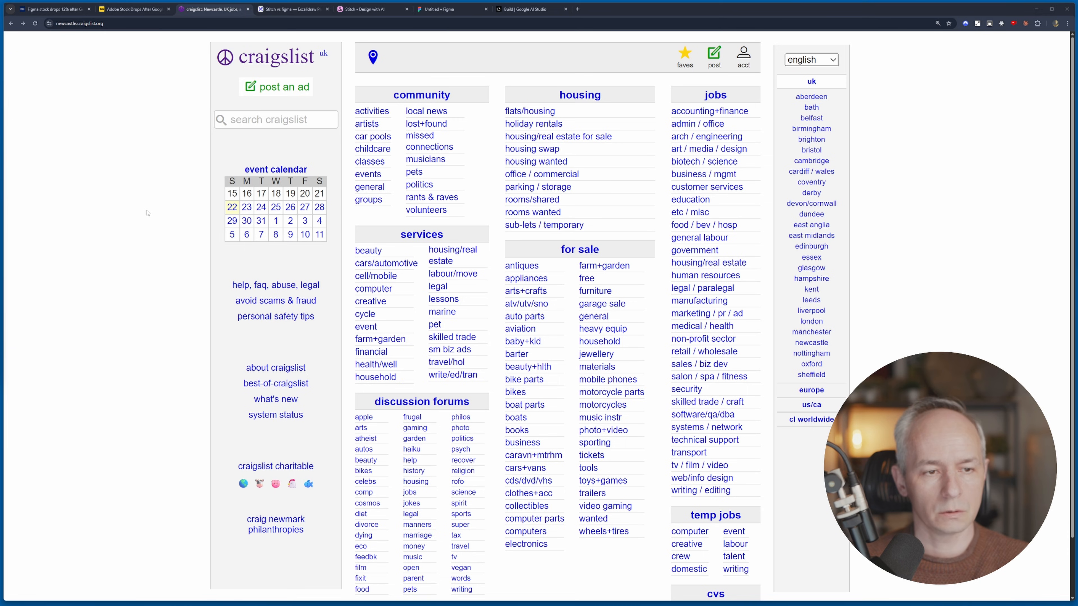
{"action": "key", "text": "super+shift+s"}
{"action": "left_click_drag", "start_coordinate": [191, 37], "coordinate": [857, 595]}
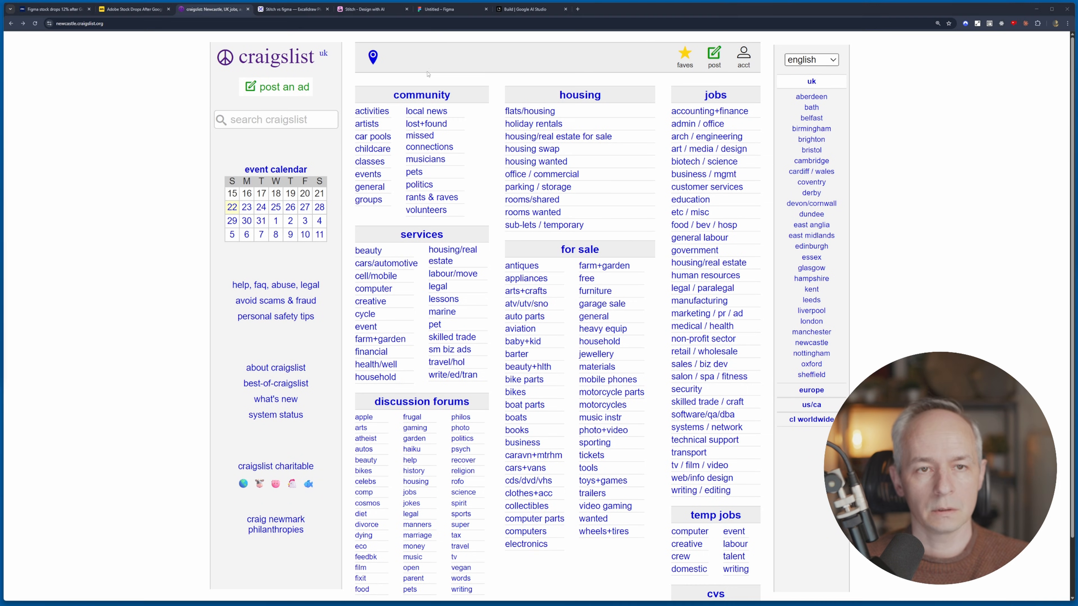
{"action": "left_click", "coordinate": [350, 10]}
{"action": "key", "text": "ctrl+v"}
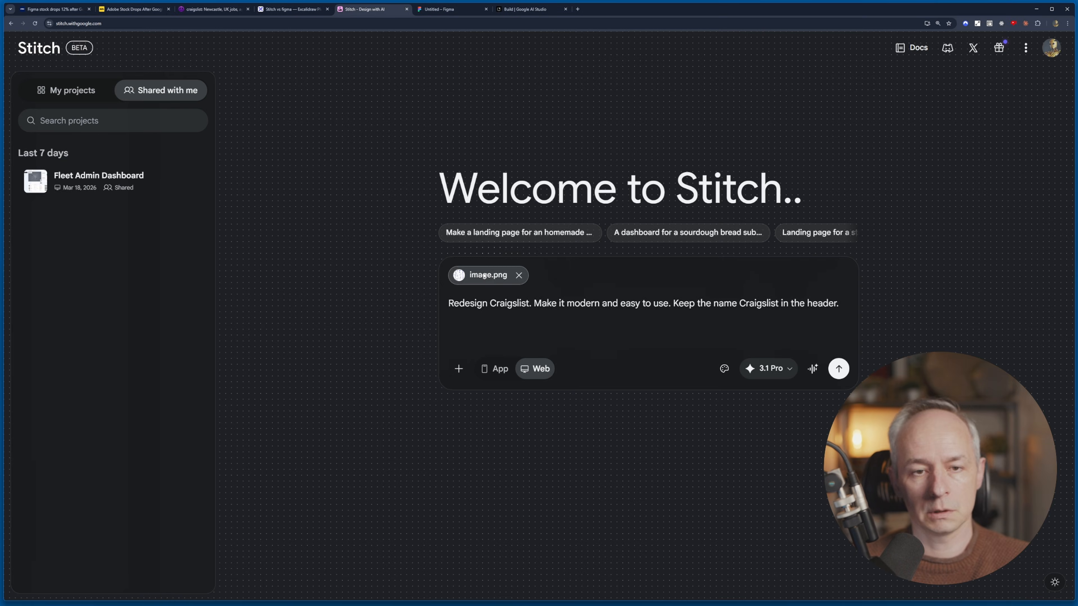
Step: Copy the Stitch prompt into a First Draft request in the untitled Figma file, using the Basic site library
{"action": "triple_click", "coordinate": [501, 303]}
{"action": "key", "text": "ctrl+c"}
{"action": "key", "text": "ctrl+Tab"}
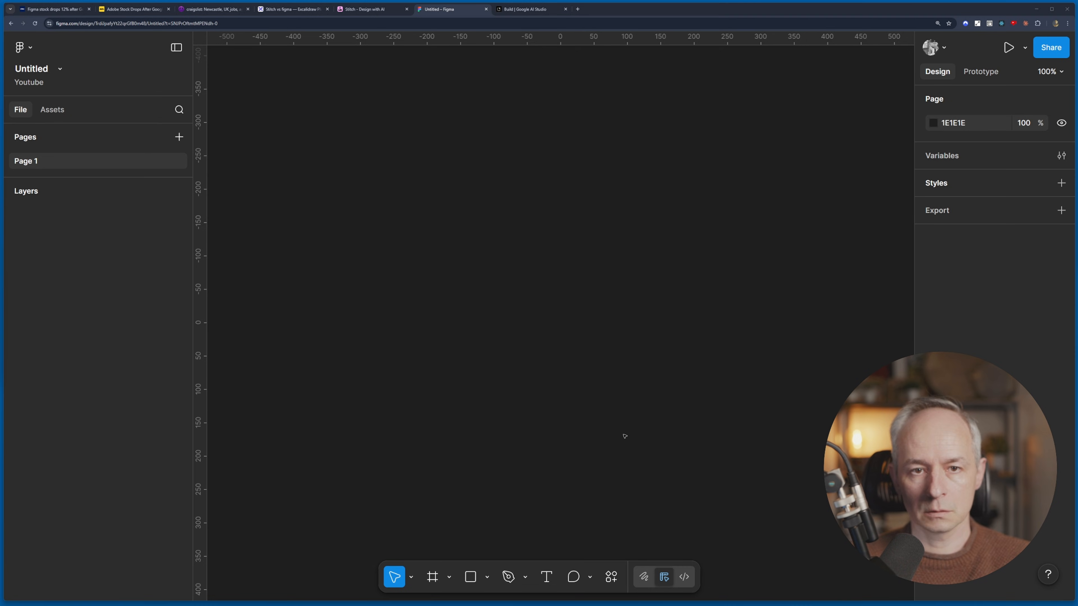
{"action": "left_click", "coordinate": [611, 577]}
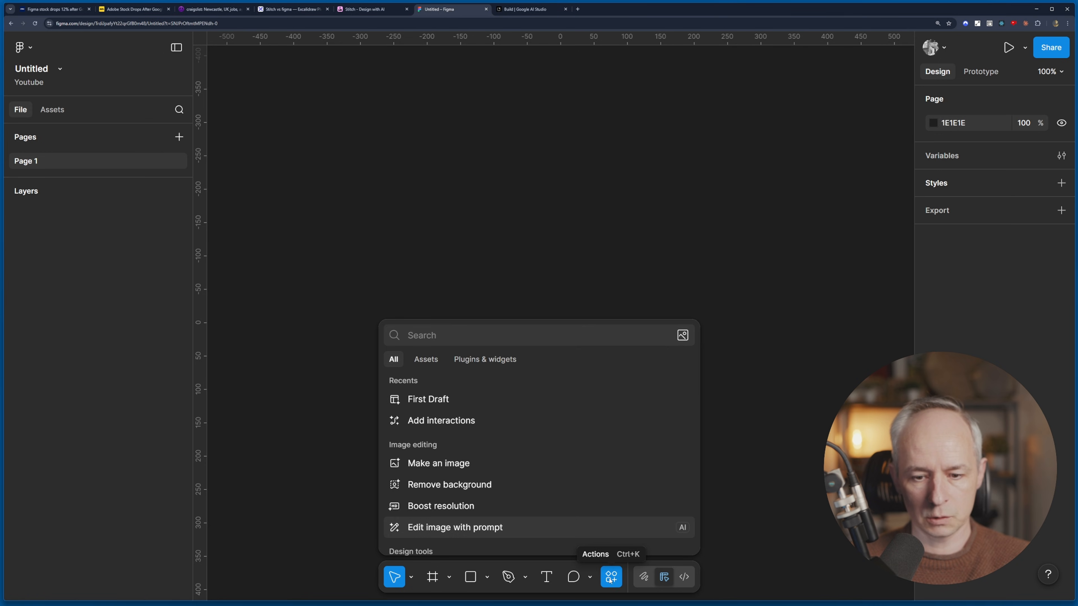
{"action": "left_click", "coordinate": [508, 400]}
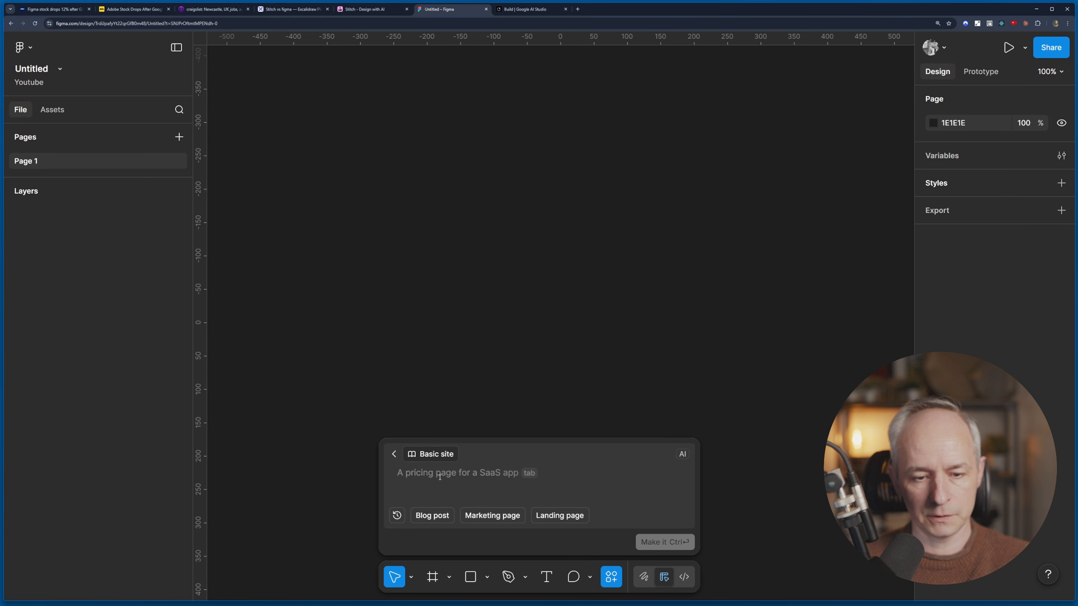
{"action": "key", "text": "ctrl+v"}
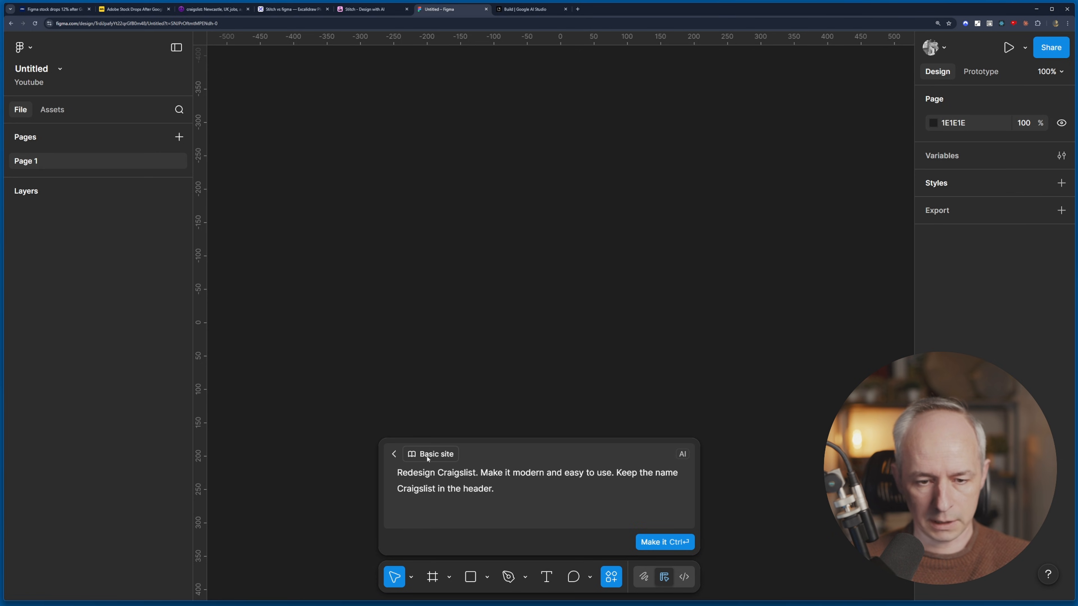
{"action": "left_click", "coordinate": [439, 459]}
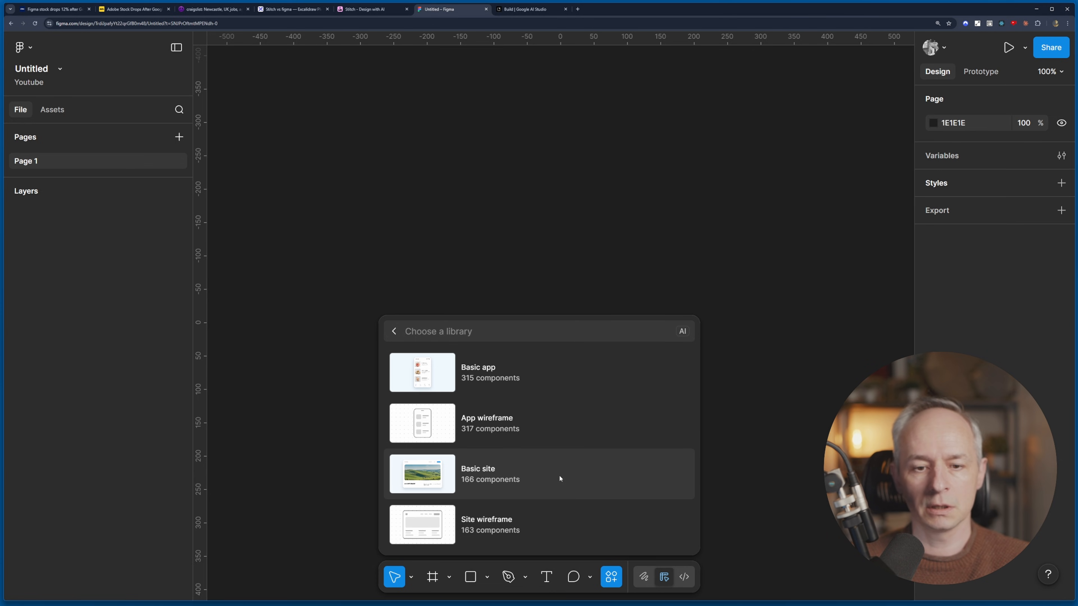
{"action": "left_click", "coordinate": [510, 475]}
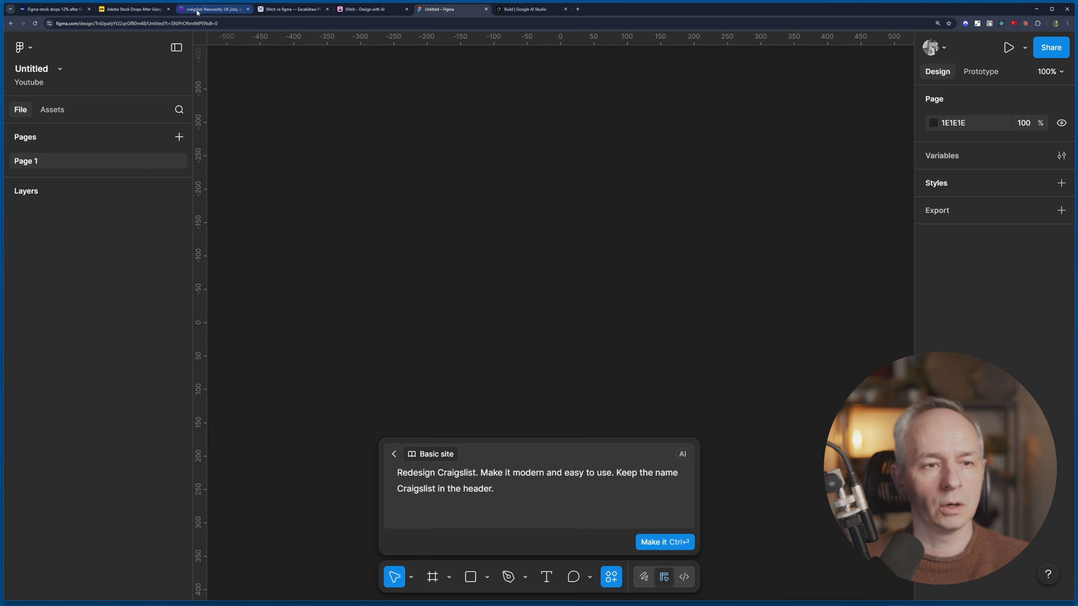
Step: Switch back to Stitch, remove the attached image.png from the prompt, and generate the web design with 3.1 Pro
{"action": "left_click", "coordinate": [213, 9]}
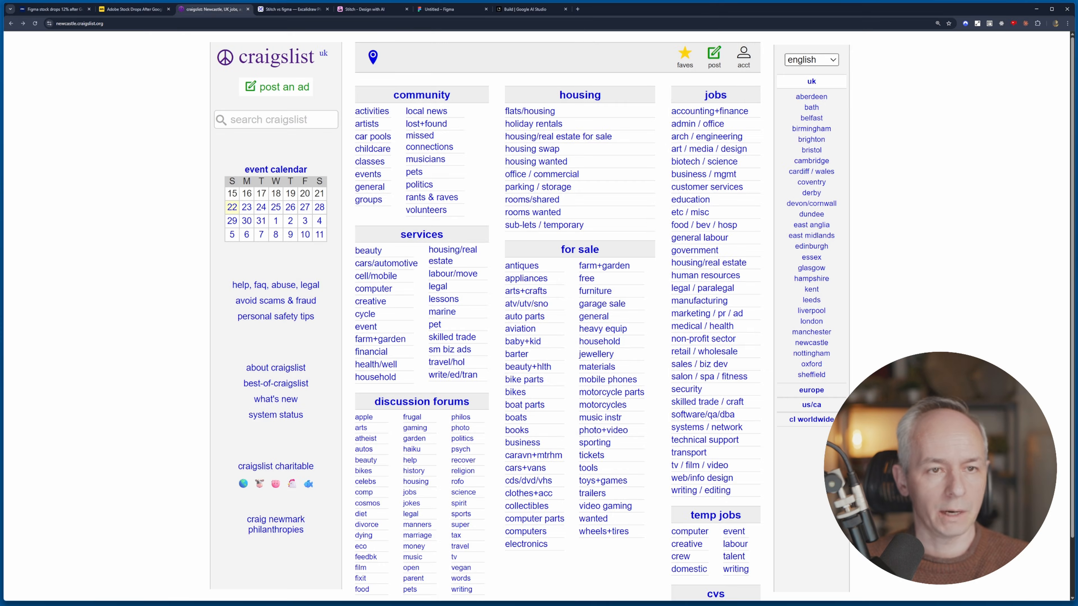
{"action": "left_click", "coordinate": [450, 9]}
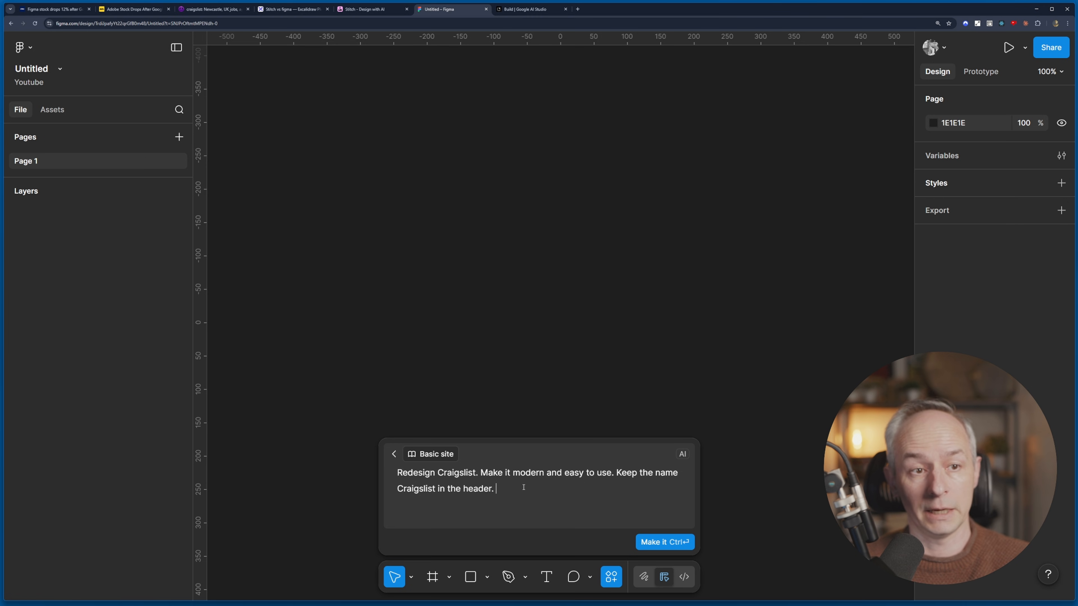
{"action": "left_click", "coordinate": [363, 9]}
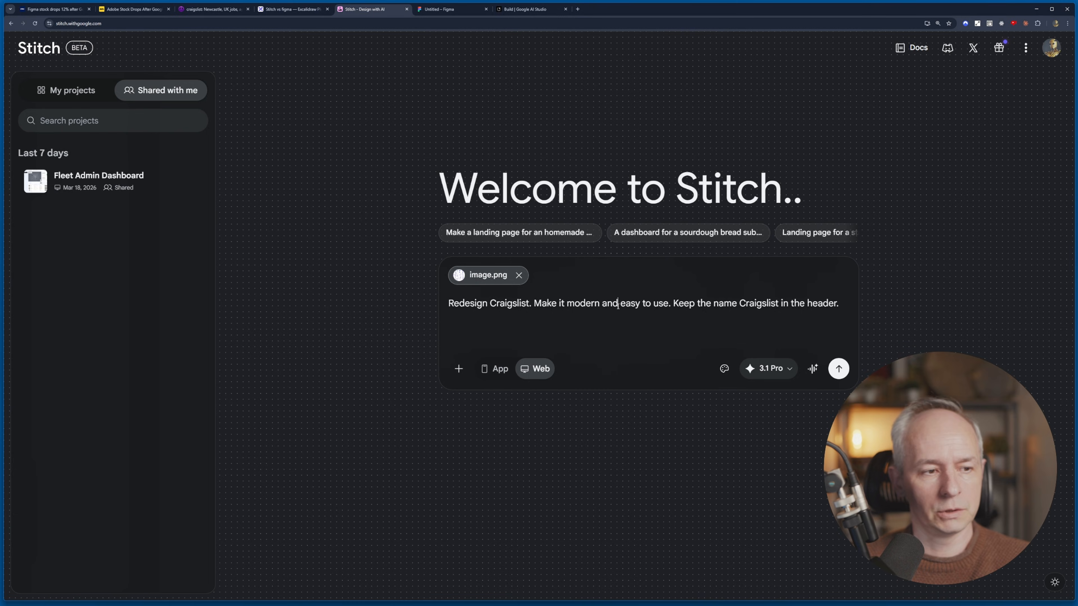
{"action": "left_click", "coordinate": [519, 275]}
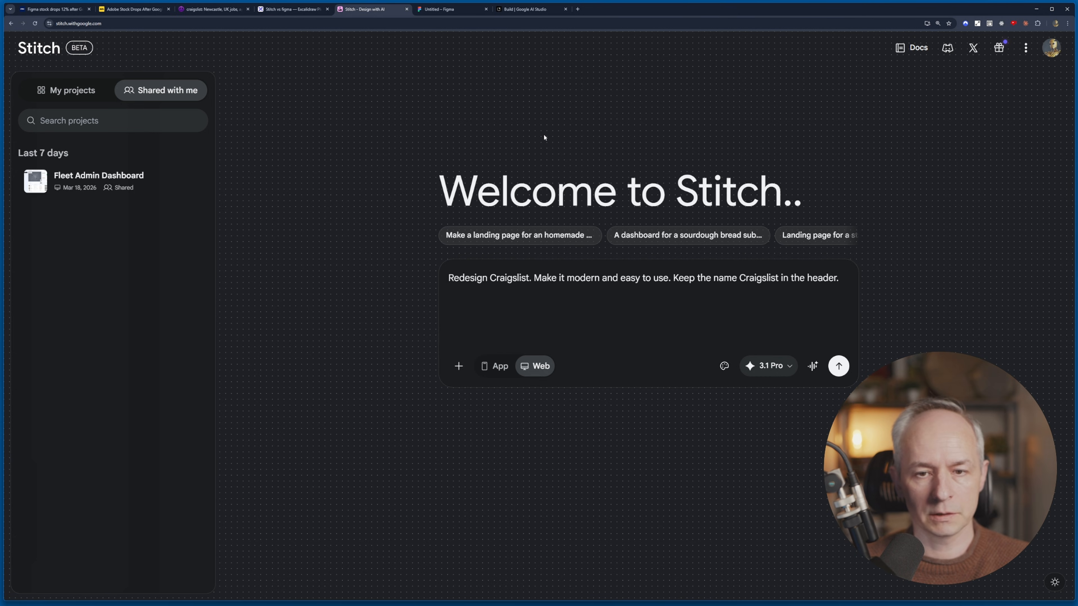
{"action": "left_click", "coordinate": [839, 366]}
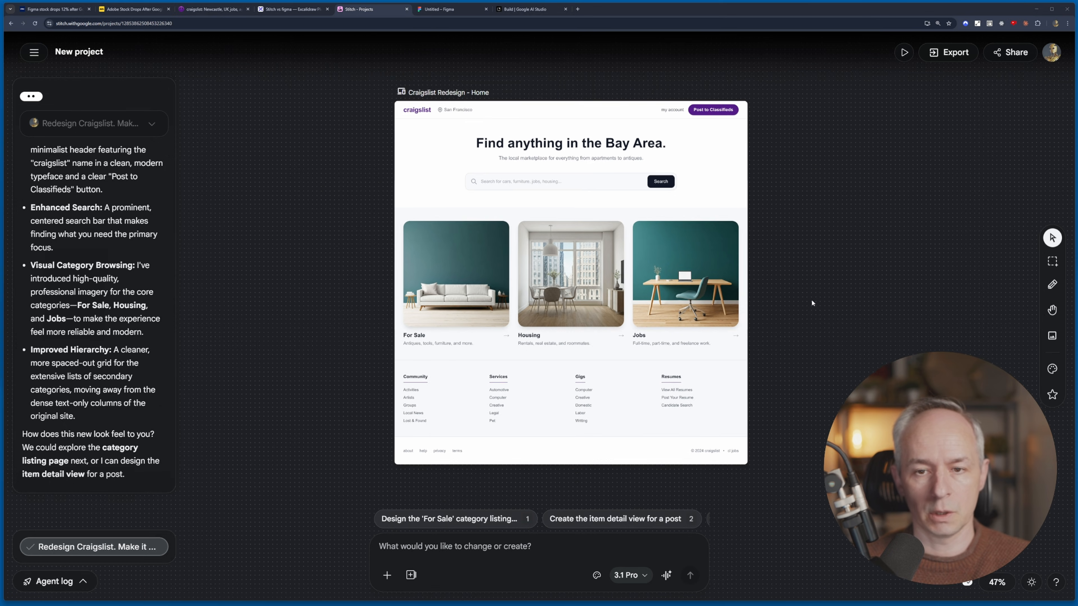
Step: Examine the header and search area of the generated Craigslist redesign, and compare its content with the original Craigslist homepage
{"action": "scroll", "coordinate": [812, 300], "scroll_direction": "up", "scroll_amount": 1}
{"action": "scroll", "coordinate": [812, 301], "scroll_direction": "up", "scroll_amount": 2}
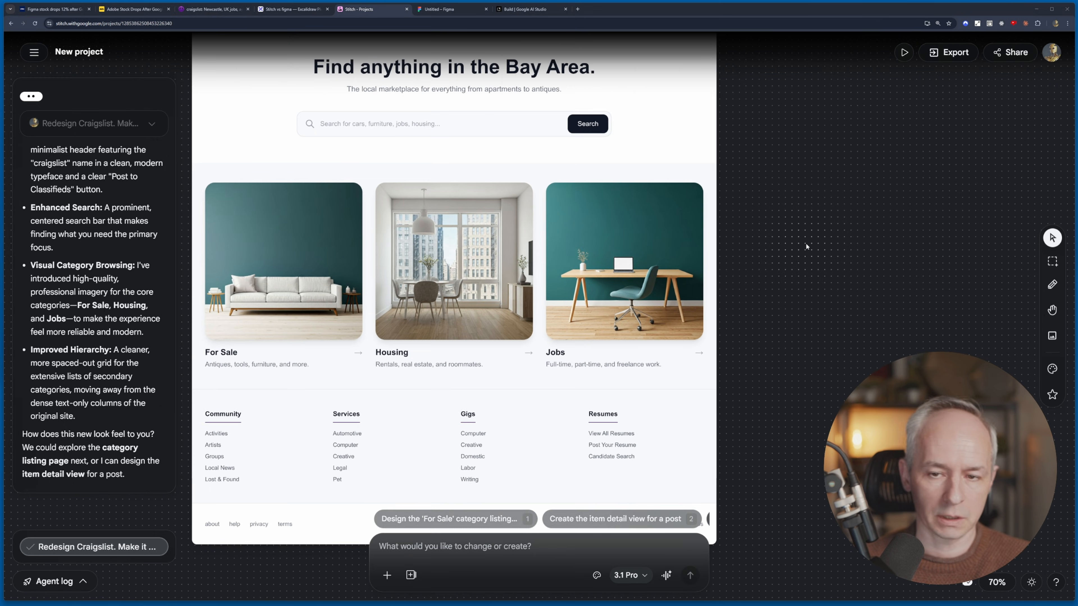
{"action": "key", "text": "space"}
{"action": "left_click_drag", "start_coordinate": [798, 219], "coordinate": [831, 289]}
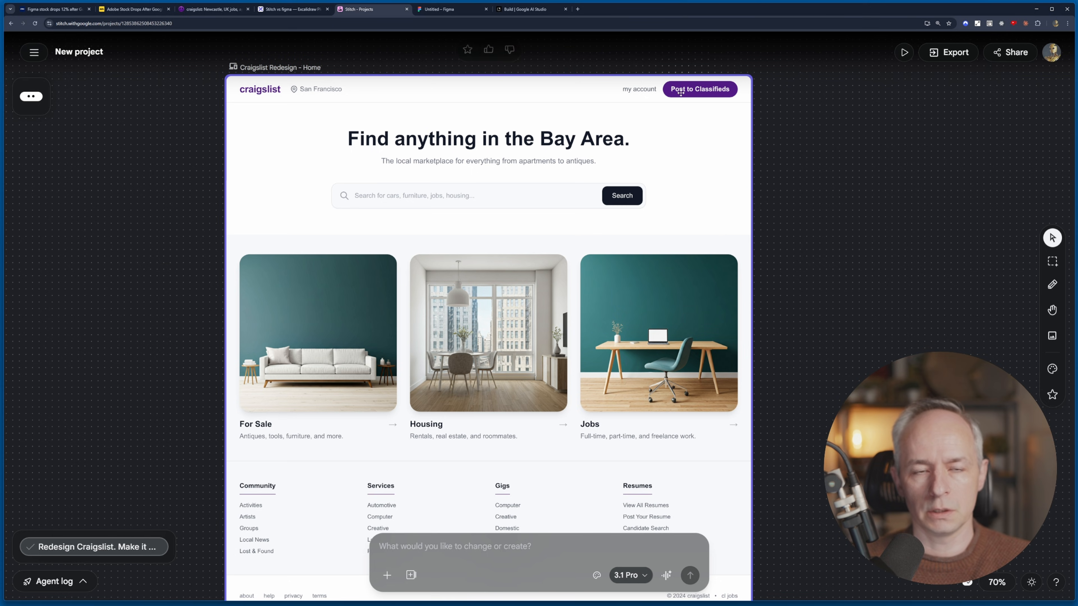
{"action": "left_click", "coordinate": [206, 11]}
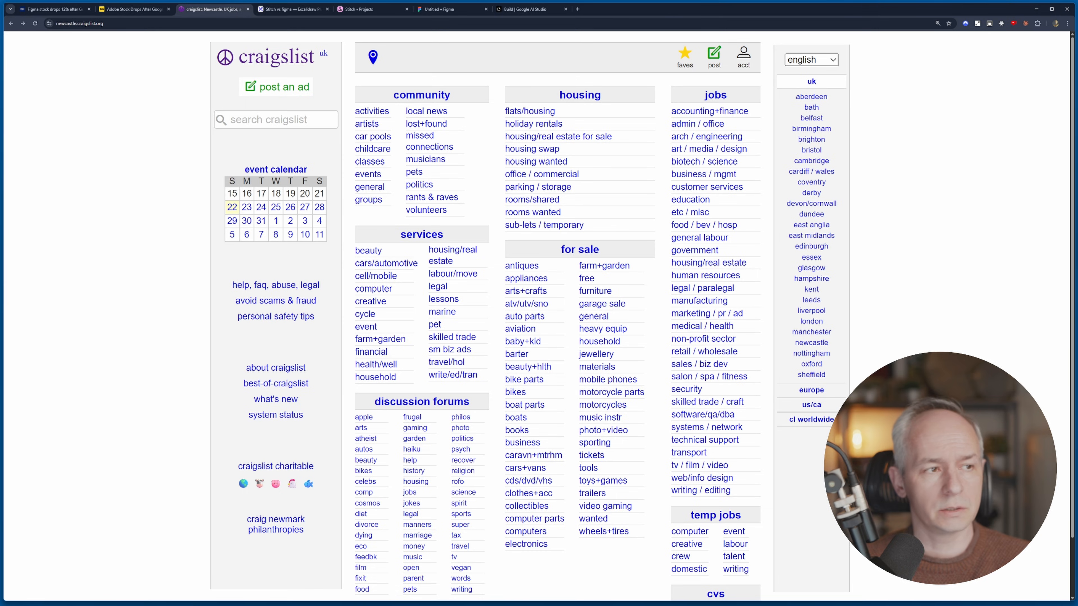
{"action": "scroll", "coordinate": [187, 74], "scroll_direction": "up", "scroll_amount": 3, "text": "ctrl"}
{"action": "scroll", "coordinate": [187, 75], "scroll_direction": "down", "scroll_amount": 2, "text": "ctrl"}
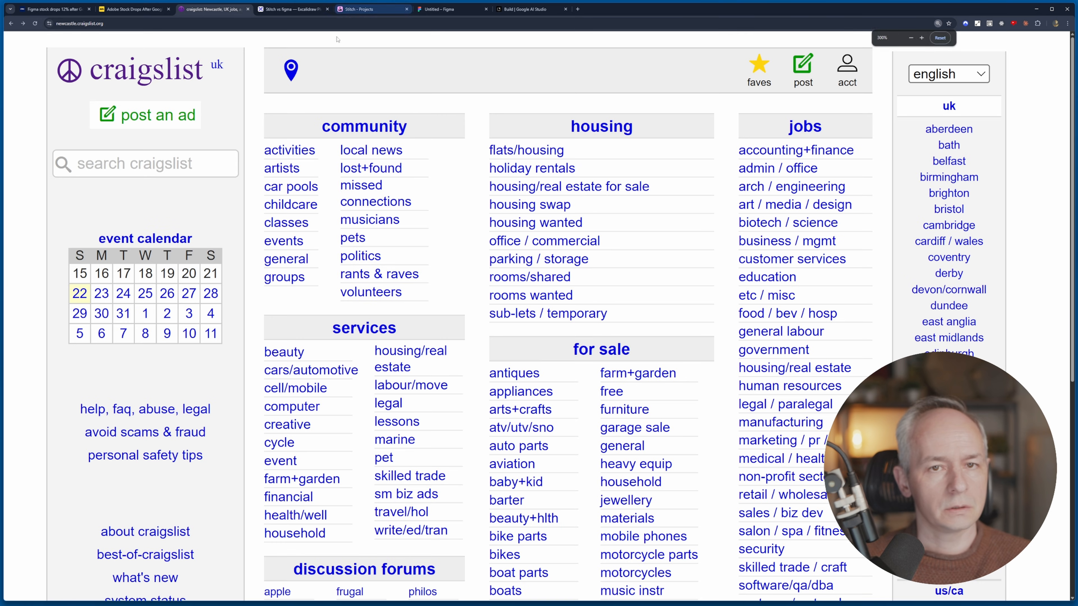
Step: Return to the Stitch design and review its category images, link columns, footer and overall page layout
{"action": "left_click", "coordinate": [359, 9]}
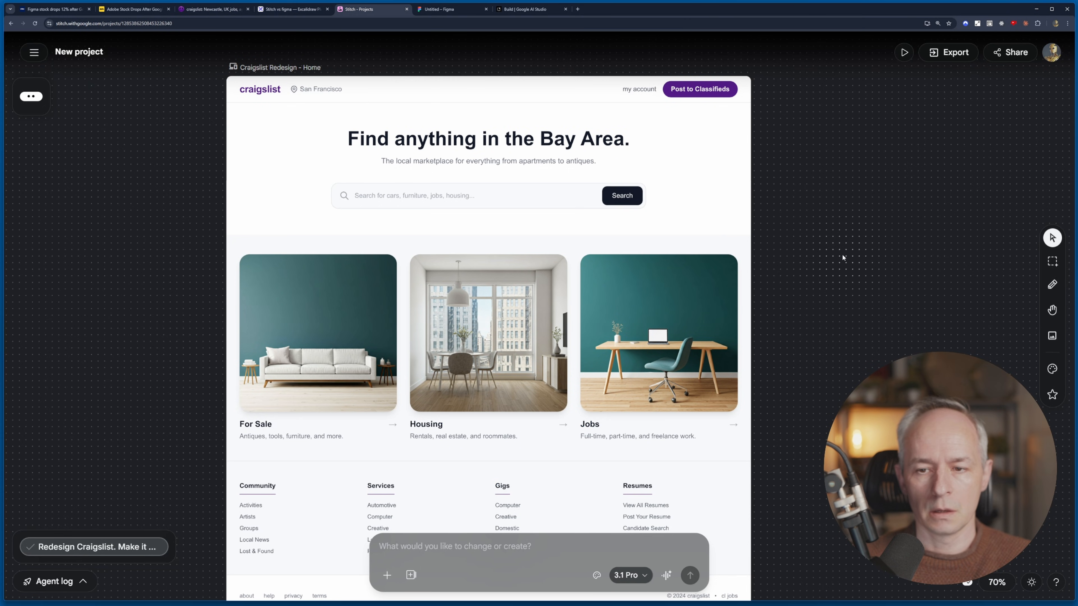
{"action": "key", "text": "v"}
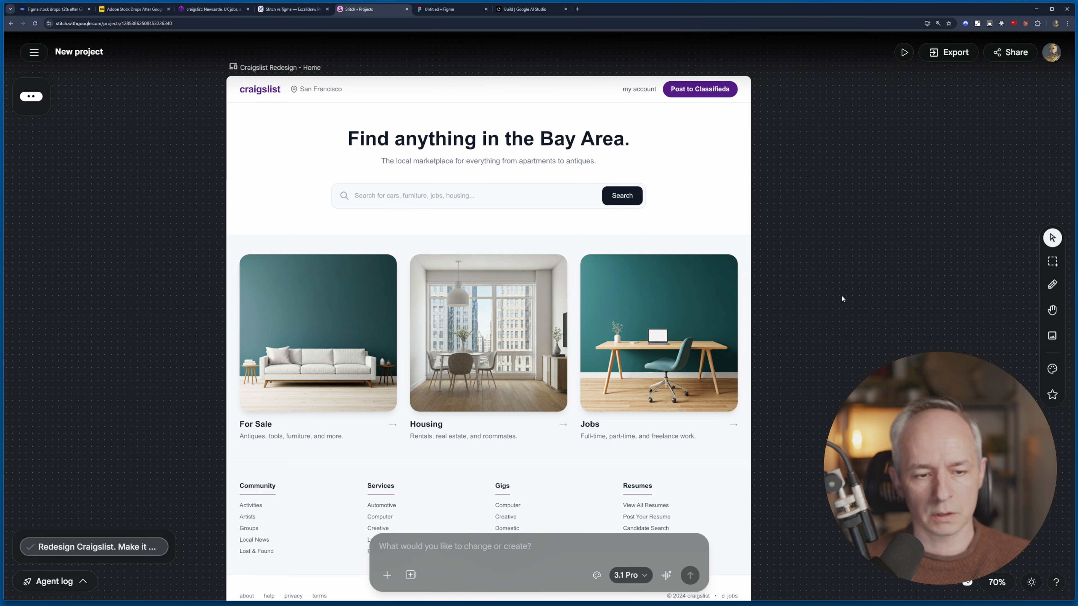
{"action": "scroll", "coordinate": [845, 331], "scroll_direction": "down", "scroll_amount": 1}
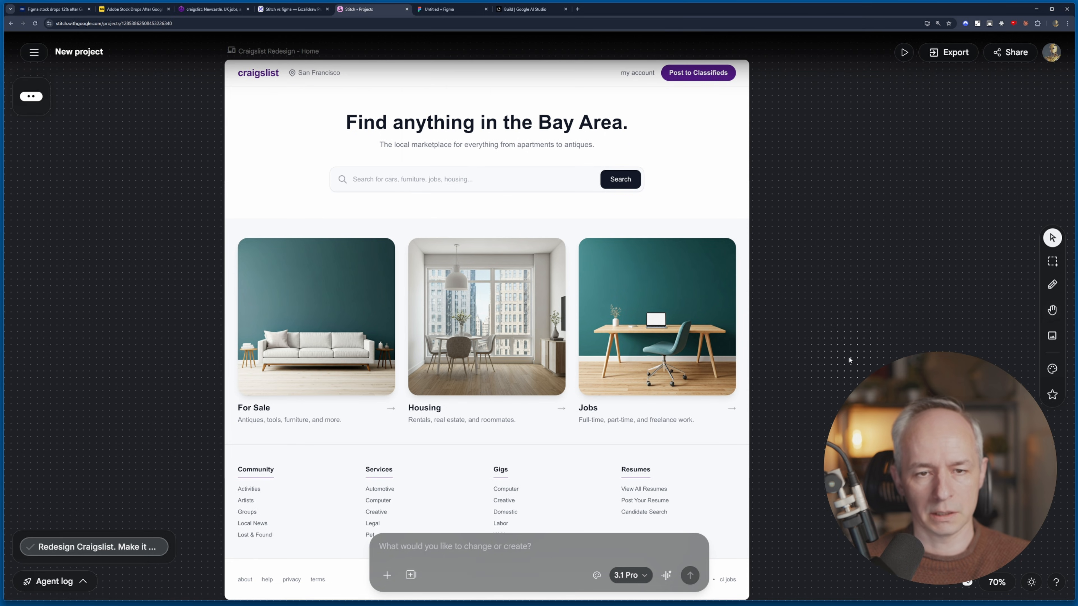
{"action": "scroll", "coordinate": [849, 365], "scroll_direction": "down", "scroll_amount": 4}
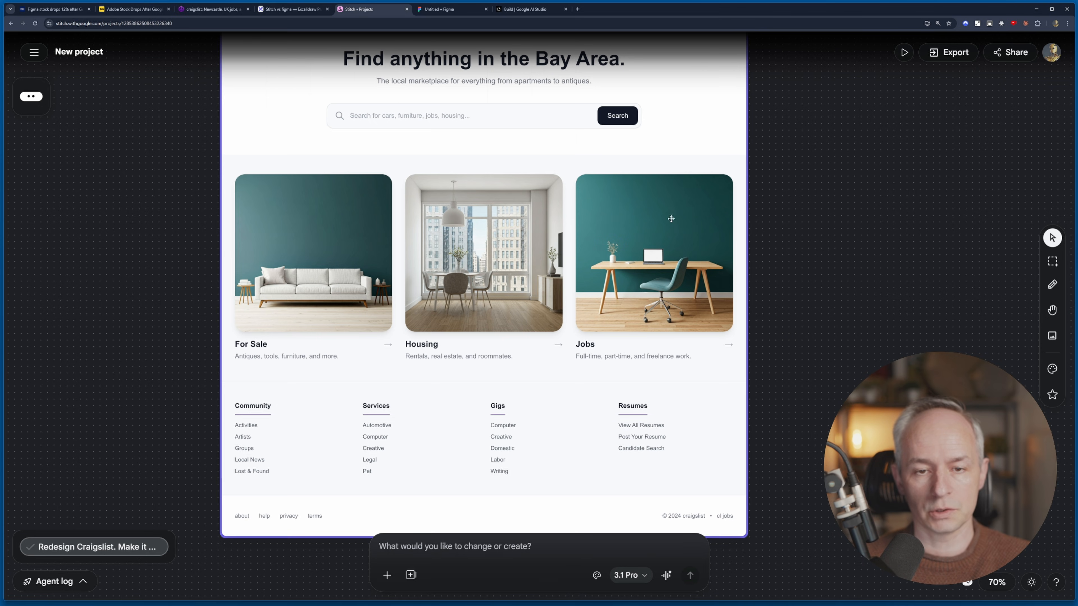
{"action": "scroll", "coordinate": [847, 310], "scroll_direction": "down", "scroll_amount": 1}
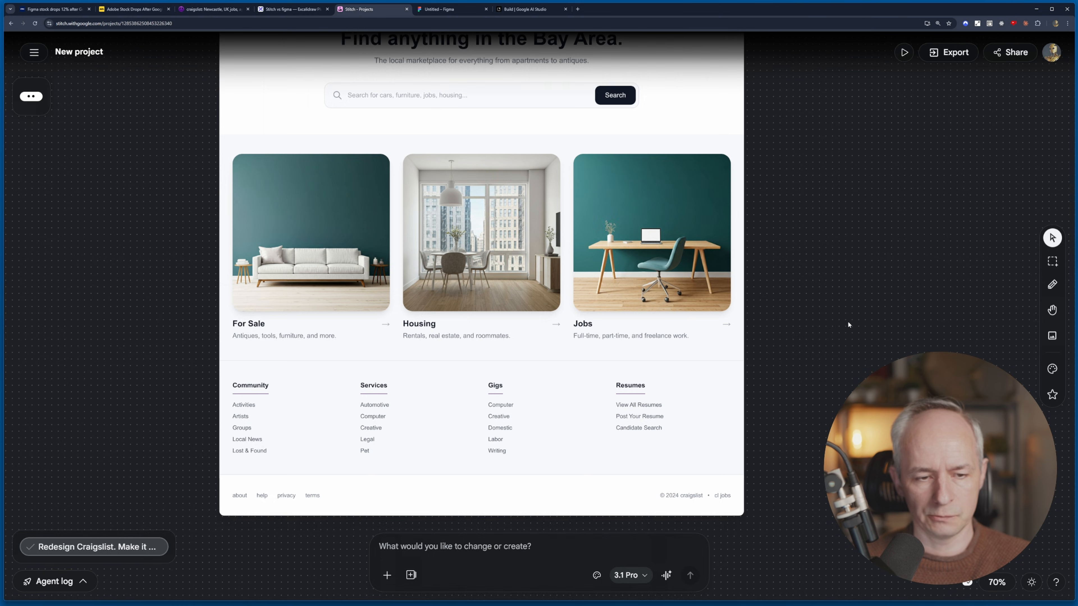
{"action": "scroll", "coordinate": [848, 322], "scroll_direction": "down", "scroll_amount": 2}
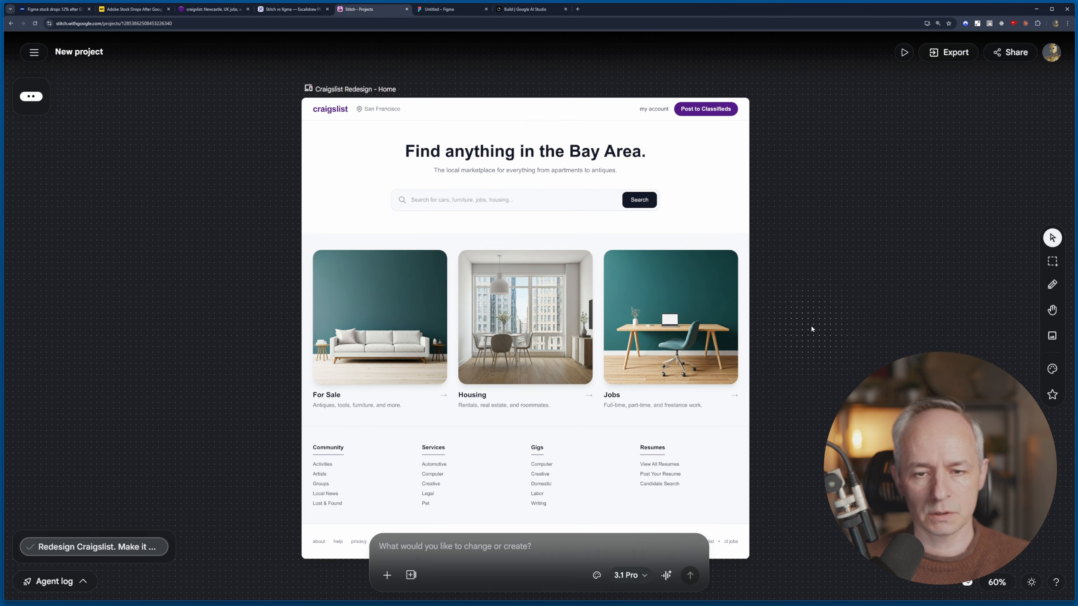
{"action": "scroll", "coordinate": [811, 328], "scroll_direction": "down", "scroll_amount": 2}
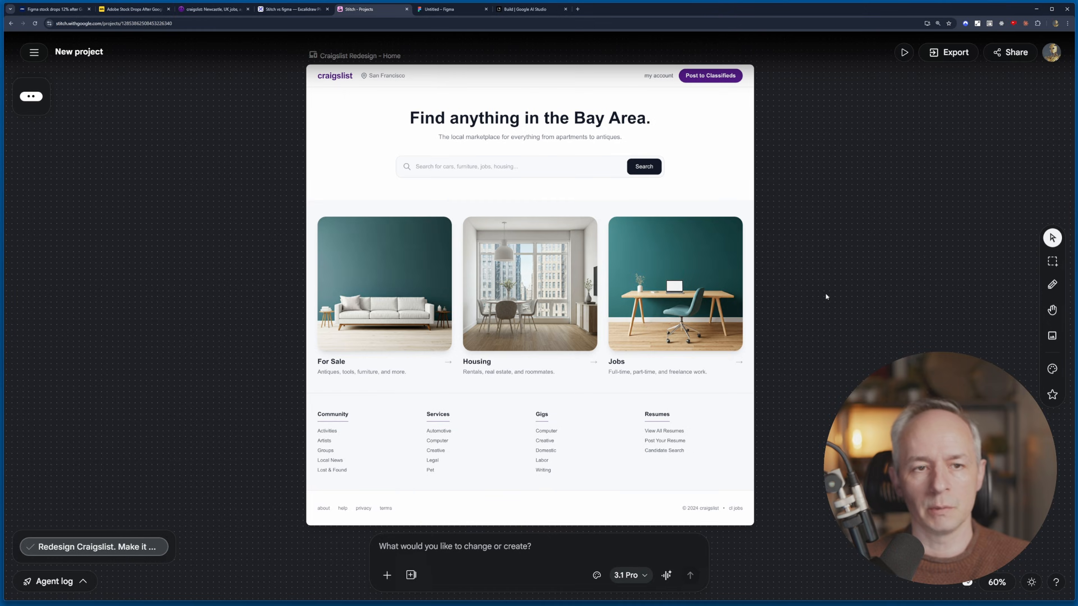
Step: Switch to Figma, generate the Basic site draft from the Craigslist prompt, and inspect the header and hero section
{"action": "key", "text": "ctrl+Tab"}
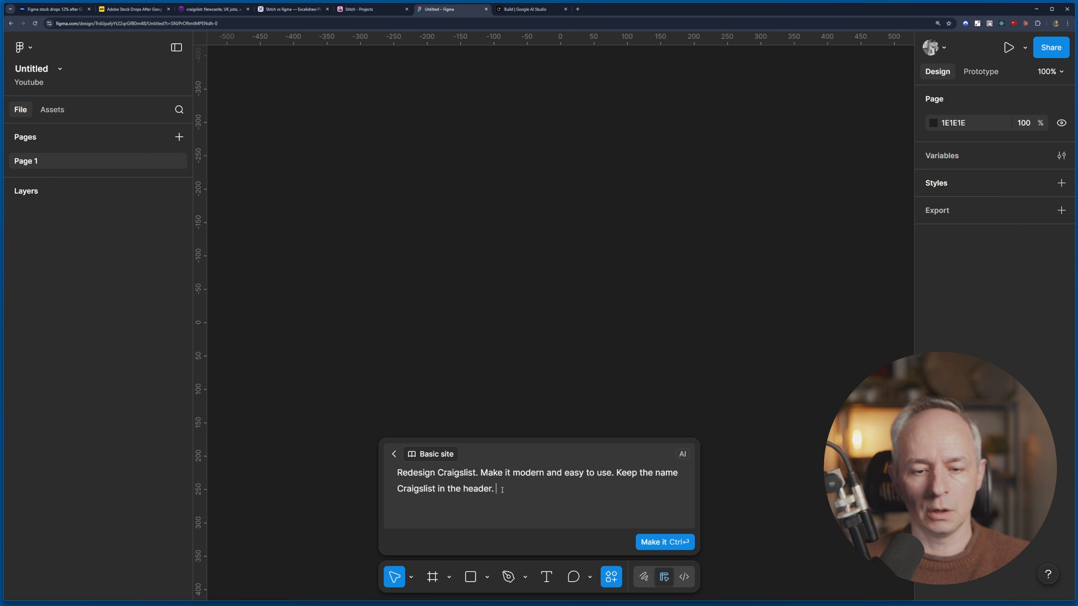
{"action": "left_click_drag", "start_coordinate": [508, 485], "coordinate": [397, 472]}
{"action": "left_click", "coordinate": [445, 489]}
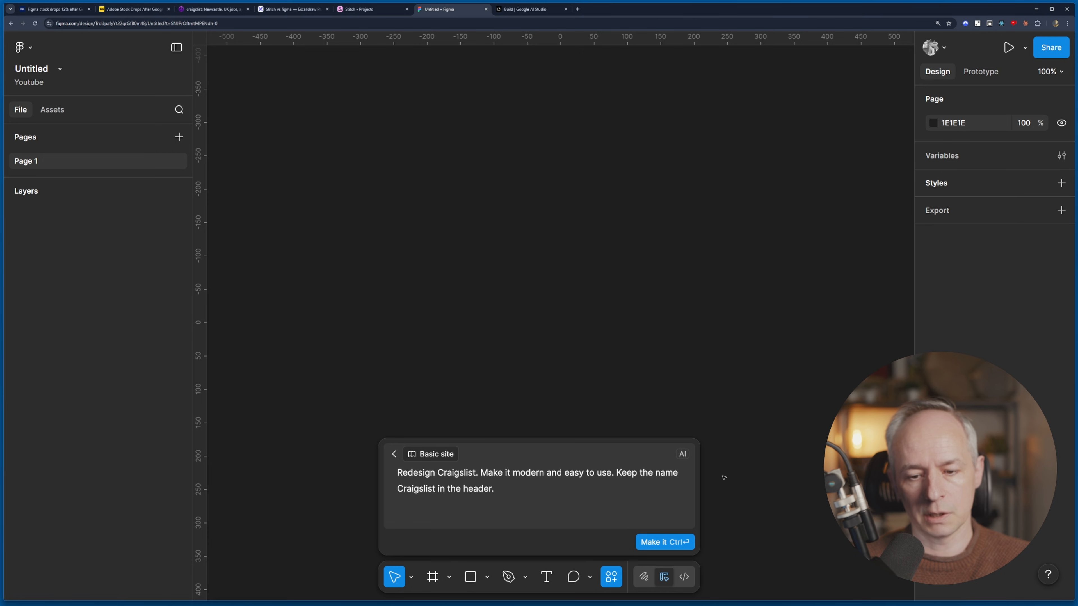
{"action": "left_click", "coordinate": [673, 546]}
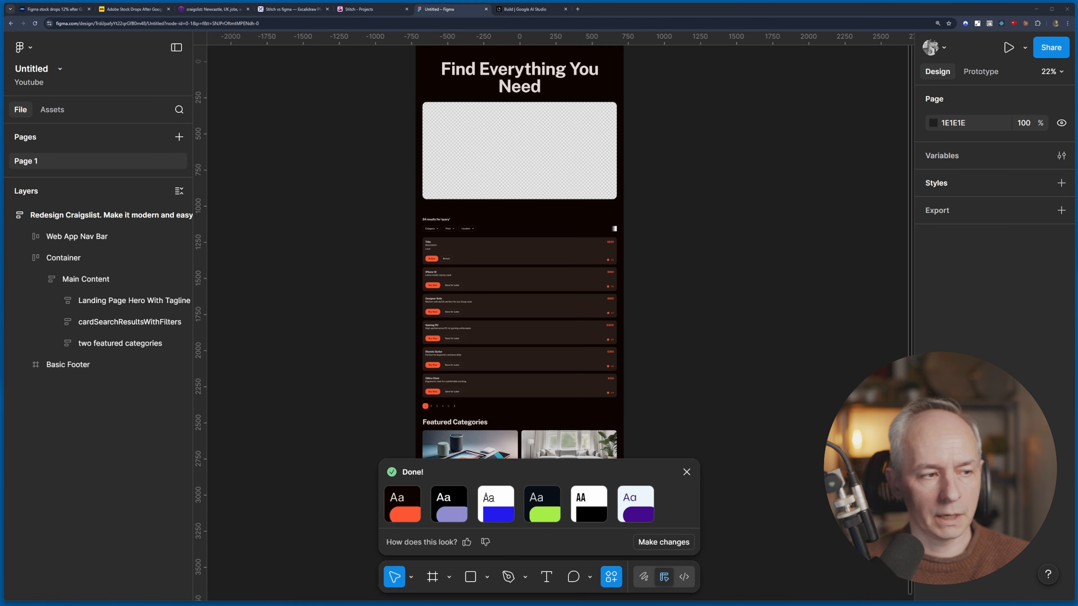
{"action": "scroll", "coordinate": [681, 248], "scroll_direction": "up", "scroll_amount": 2}
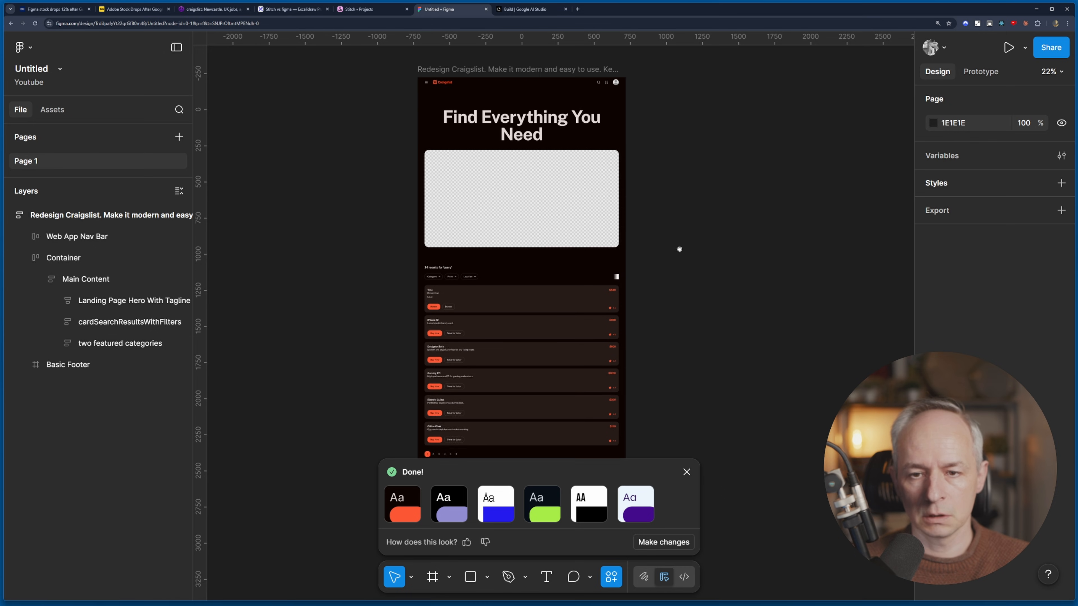
{"action": "scroll", "coordinate": [468, 132], "scroll_direction": "up", "scroll_amount": 4}
{"action": "scroll", "coordinate": [469, 132], "scroll_direction": "up", "scroll_amount": 2}
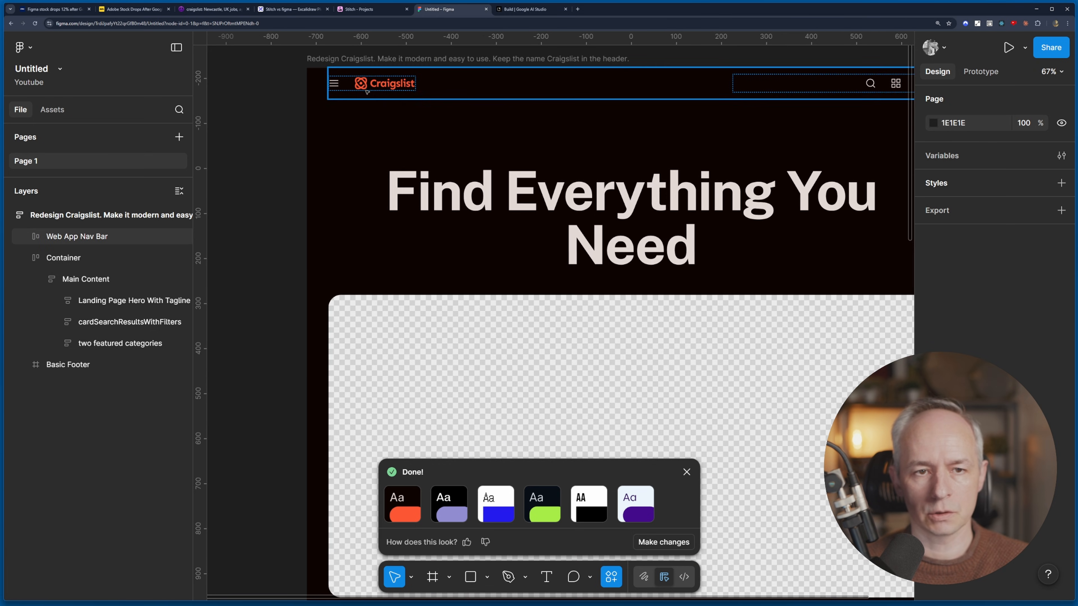
Step: Examine the rest of the Figma draft: the hero image area, search results list, filters, Featured Categories and the page's bottom section
{"action": "scroll", "coordinate": [692, 263], "scroll_direction": "down", "scroll_amount": 2}
{"action": "scroll", "coordinate": [692, 263], "scroll_direction": "down", "scroll_amount": 1}
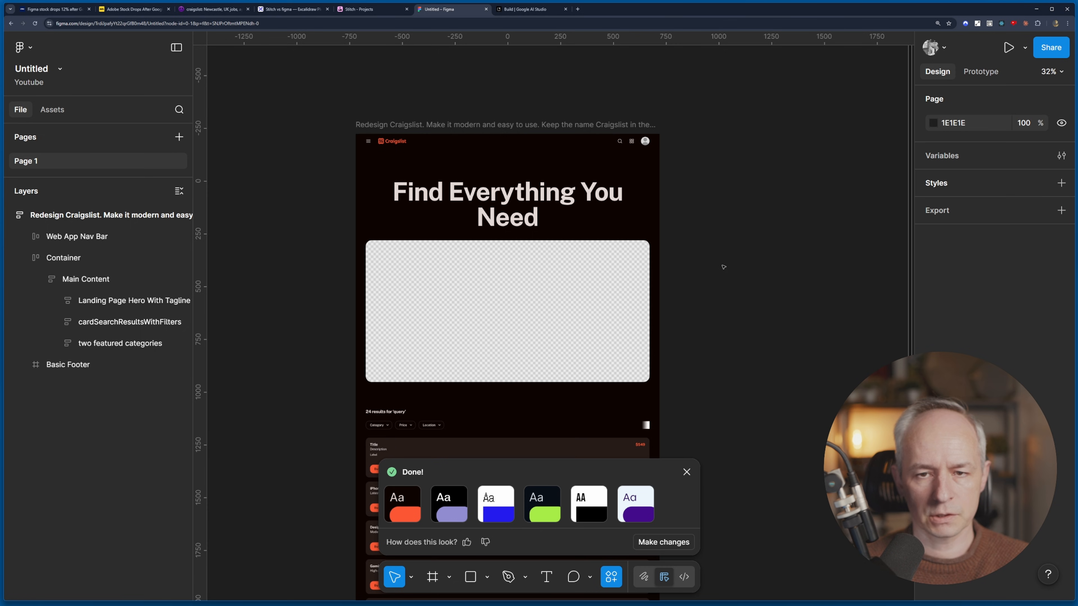
{"action": "scroll", "coordinate": [729, 320], "scroll_direction": "down", "scroll_amount": 10}
{"action": "scroll", "coordinate": [776, 137], "scroll_direction": "up", "scroll_amount": 8}
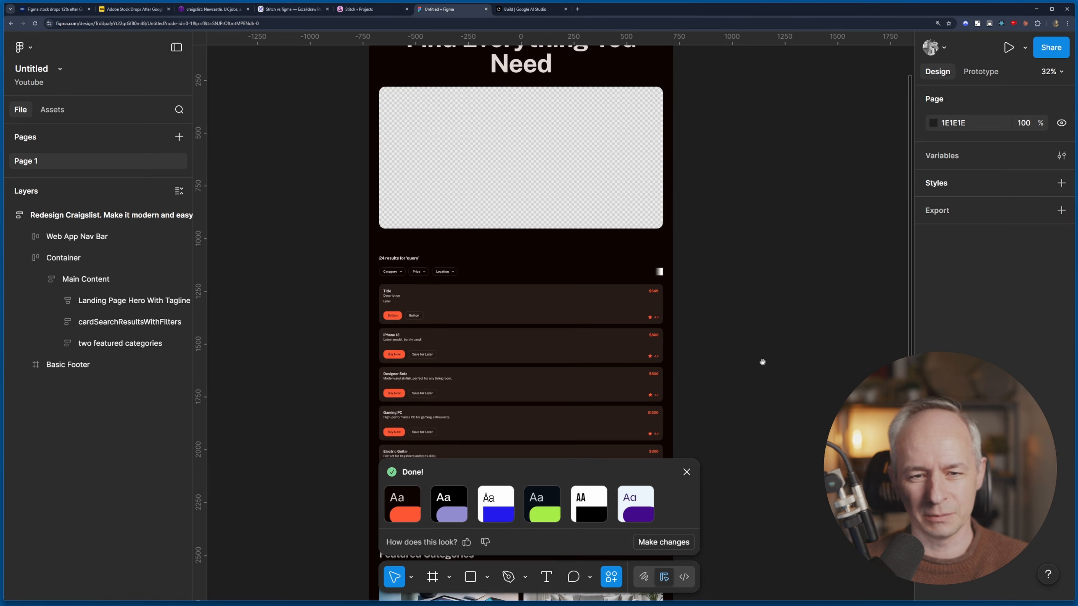
{"action": "scroll", "coordinate": [539, 227], "scroll_direction": "up", "scroll_amount": 4}
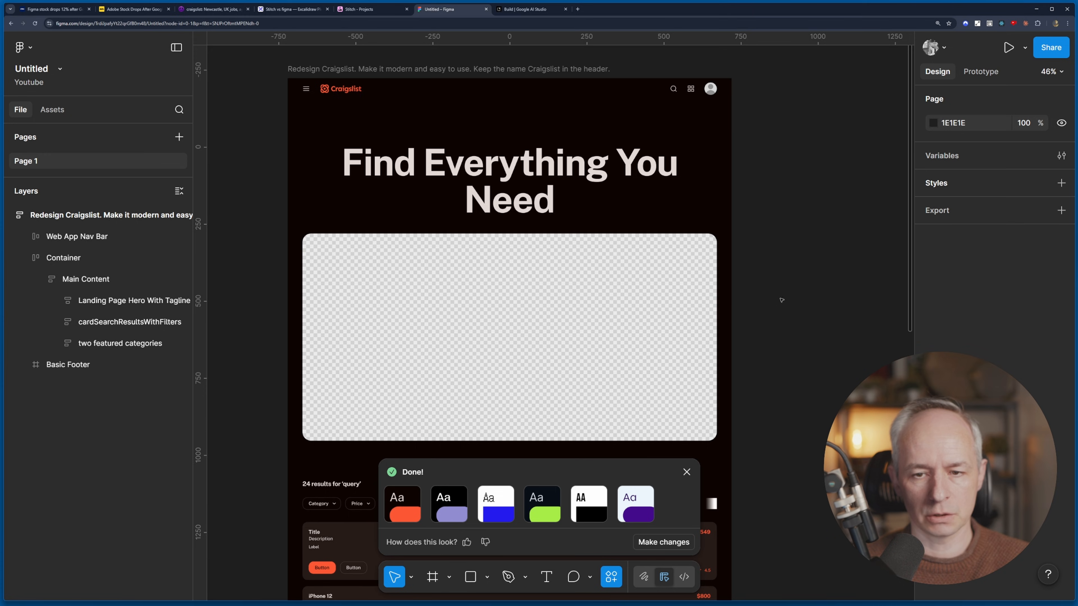
{"action": "left_click_drag", "start_coordinate": [815, 424], "coordinate": [823, 122]}
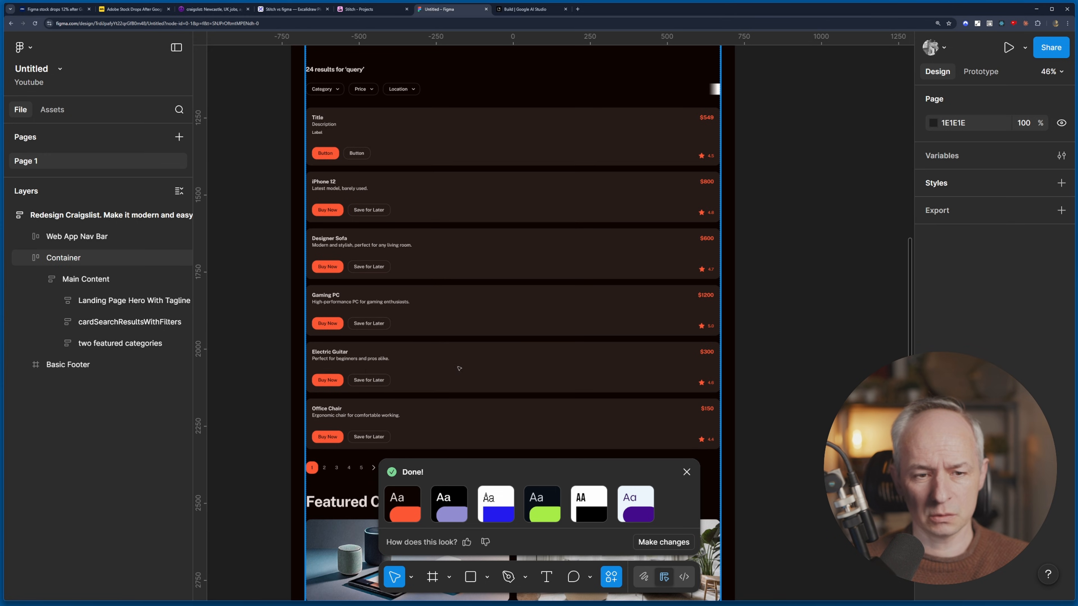
{"action": "scroll", "coordinate": [489, 352], "scroll_direction": "down", "scroll_amount": 5}
{"action": "scroll", "coordinate": [526, 333], "scroll_direction": "up", "scroll_amount": 5}
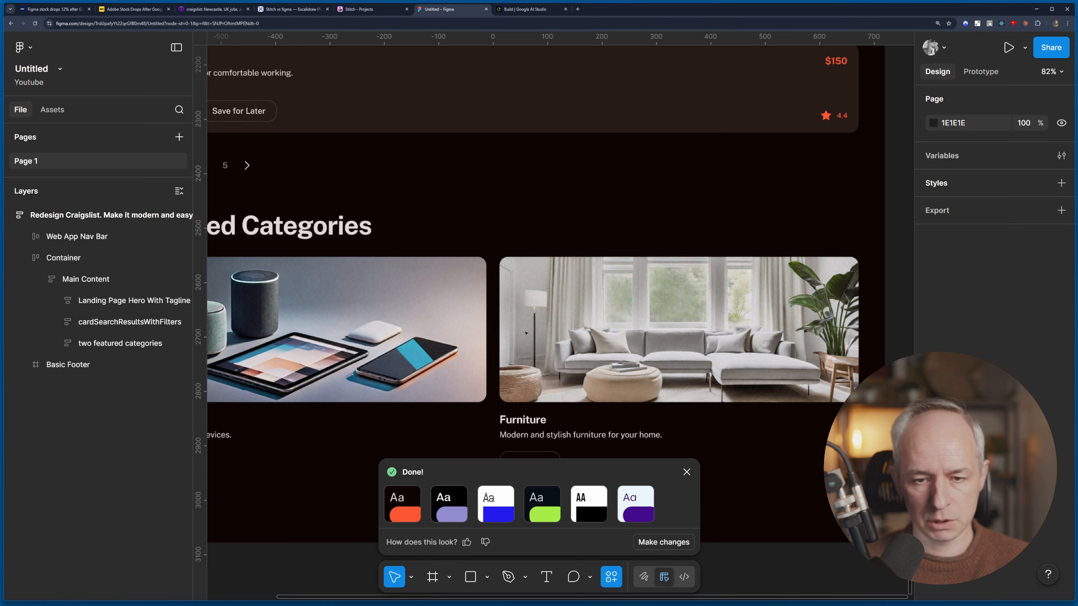
{"action": "scroll", "coordinate": [527, 333], "scroll_direction": "down", "scroll_amount": 2}
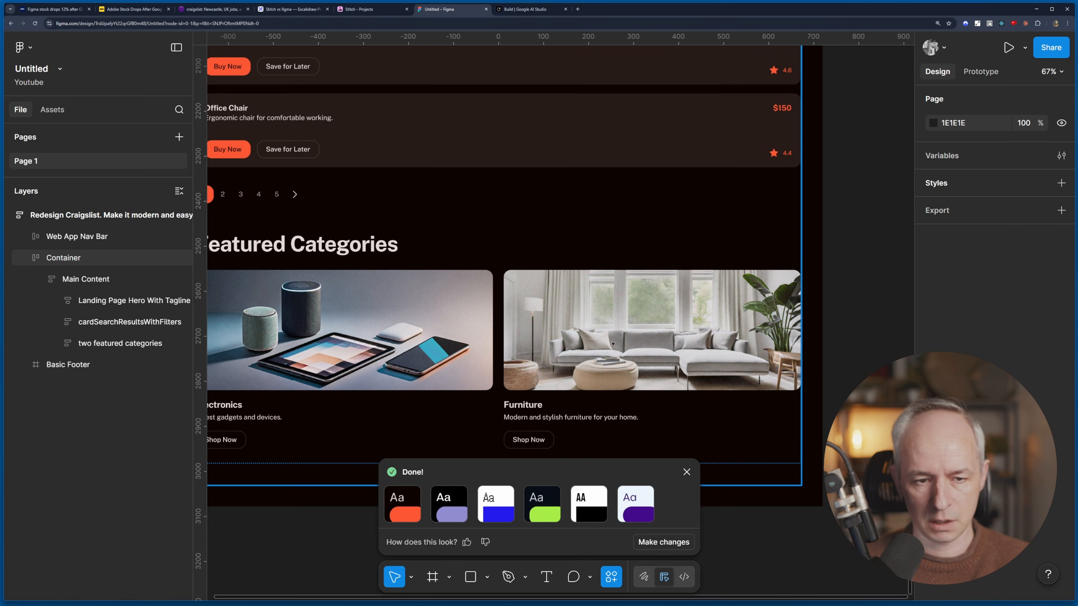
{"action": "scroll", "coordinate": [881, 316], "scroll_direction": "up", "scroll_amount": 5}
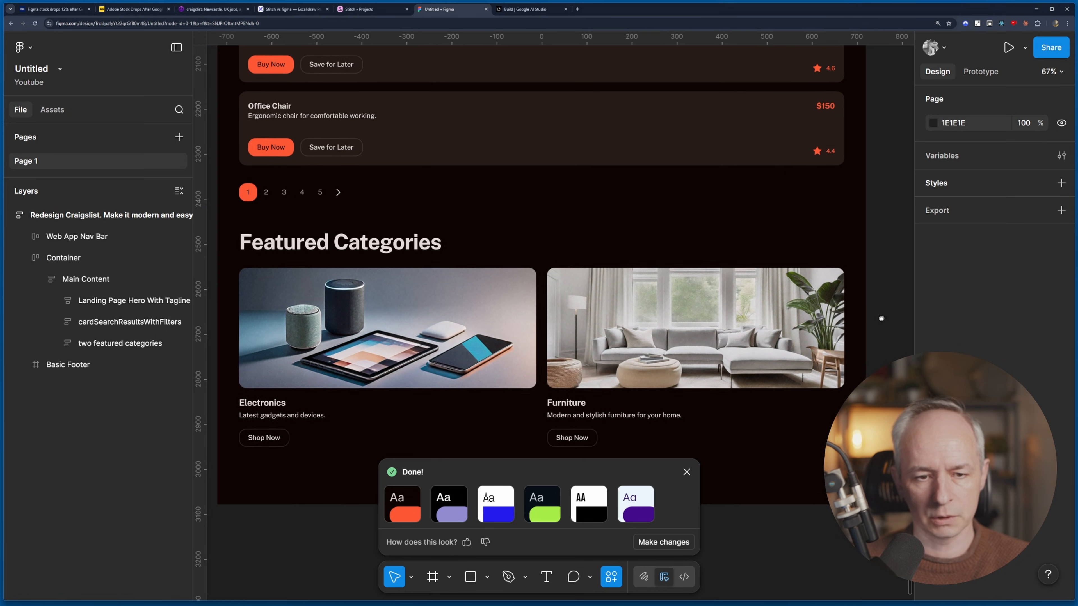
{"action": "scroll", "coordinate": [866, 234], "scroll_direction": "down", "scroll_amount": 1}
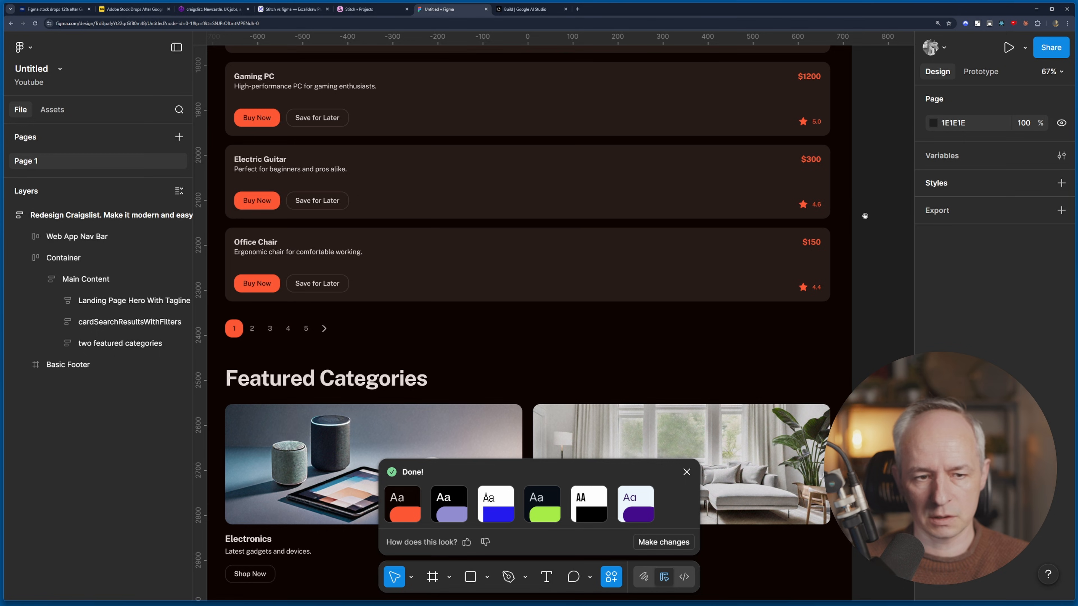
{"action": "scroll", "coordinate": [862, 215], "scroll_direction": "down", "scroll_amount": 5}
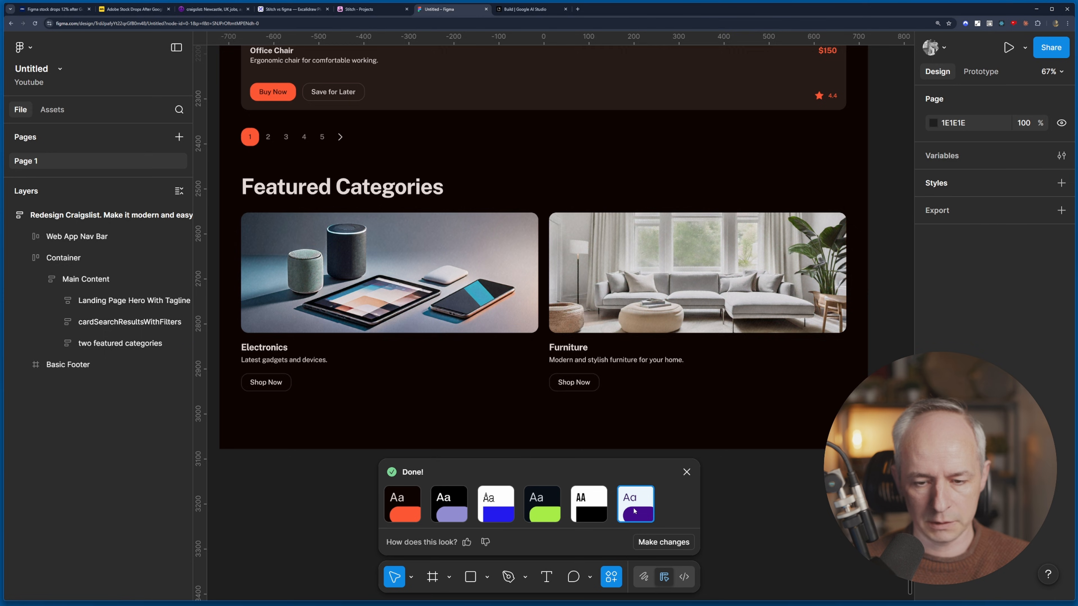
Step: Apply the light blue theme with purple accents to the Craigslist draft and review the restyled page from the listings up to the header
{"action": "left_click", "coordinate": [647, 499]}
{"action": "key", "text": "Escape"}
{"action": "scroll", "coordinate": [882, 298], "scroll_direction": "up", "scroll_amount": 15}
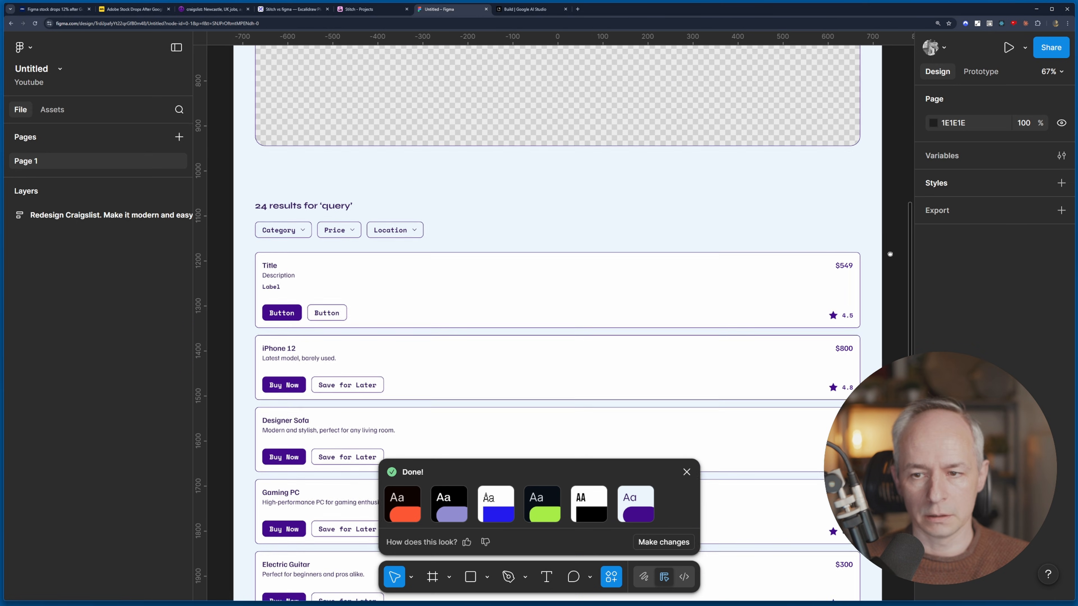
{"action": "scroll", "coordinate": [883, 298], "scroll_direction": "up", "scroll_amount": 5}
{"action": "scroll", "coordinate": [695, 409], "scroll_direction": "down", "scroll_amount": 3}
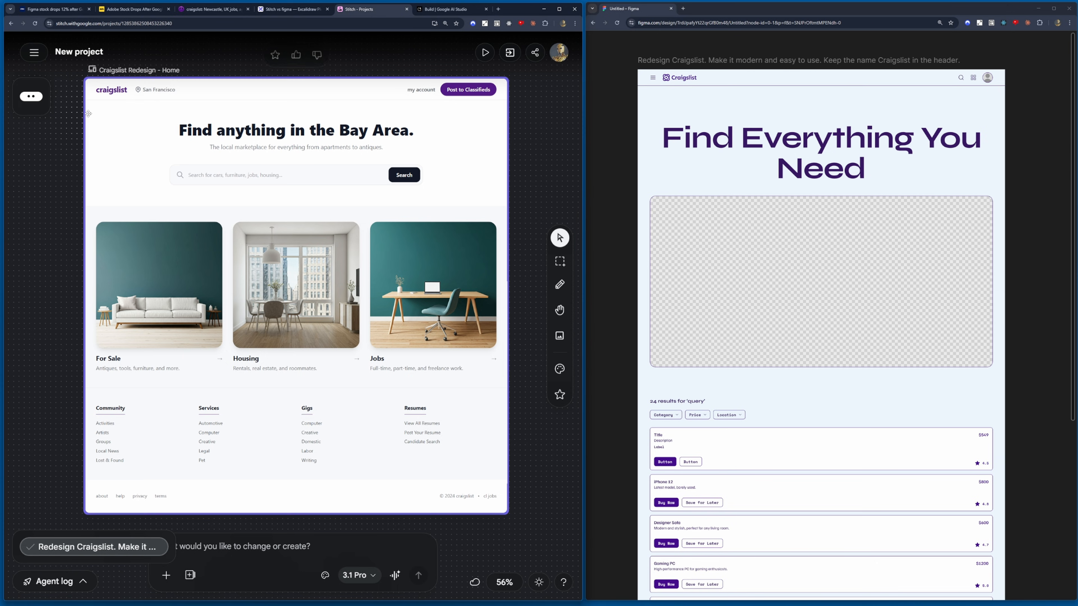
Step: Compare the Figma draft's listings, Featured Categories and hero section with the Stitch design shown beside it
{"action": "left_click", "coordinate": [1037, 221]}
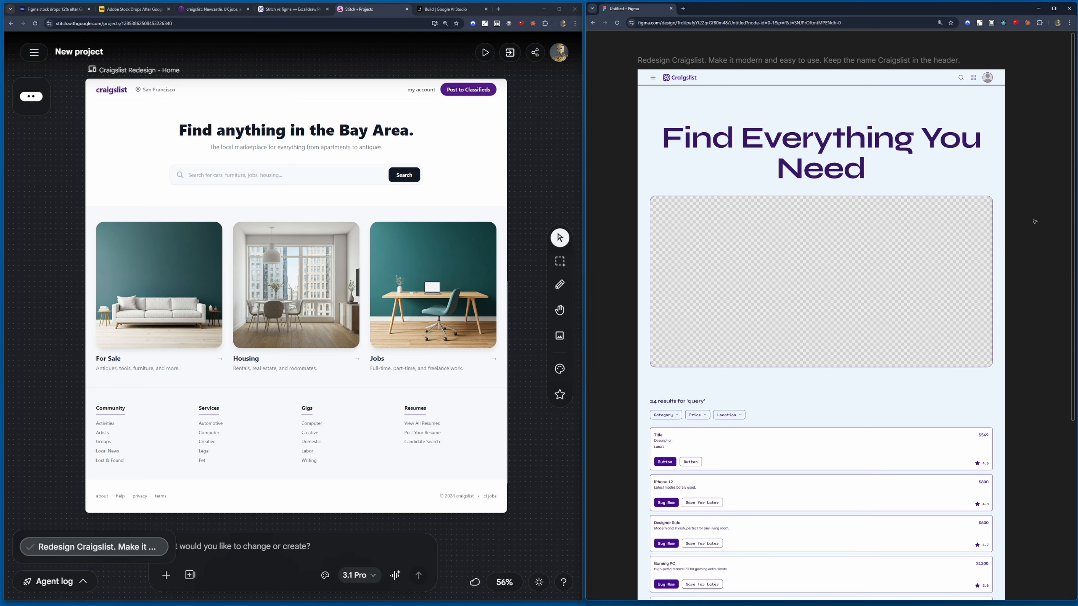
{"action": "scroll", "coordinate": [1027, 253], "scroll_direction": "down", "scroll_amount": 10}
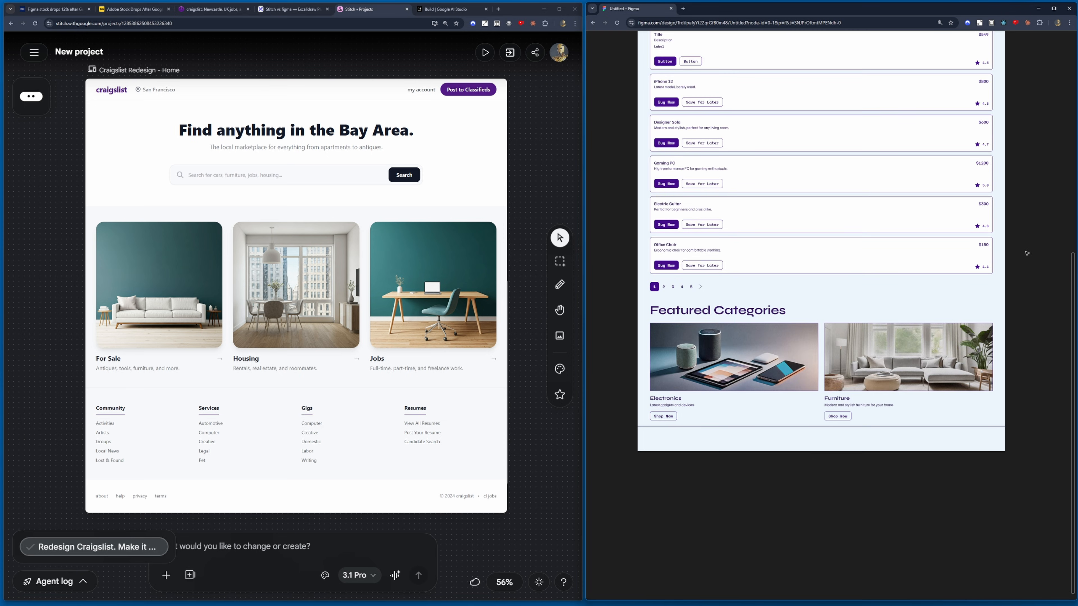
{"action": "scroll", "coordinate": [1036, 249], "scroll_direction": "up", "scroll_amount": 2}
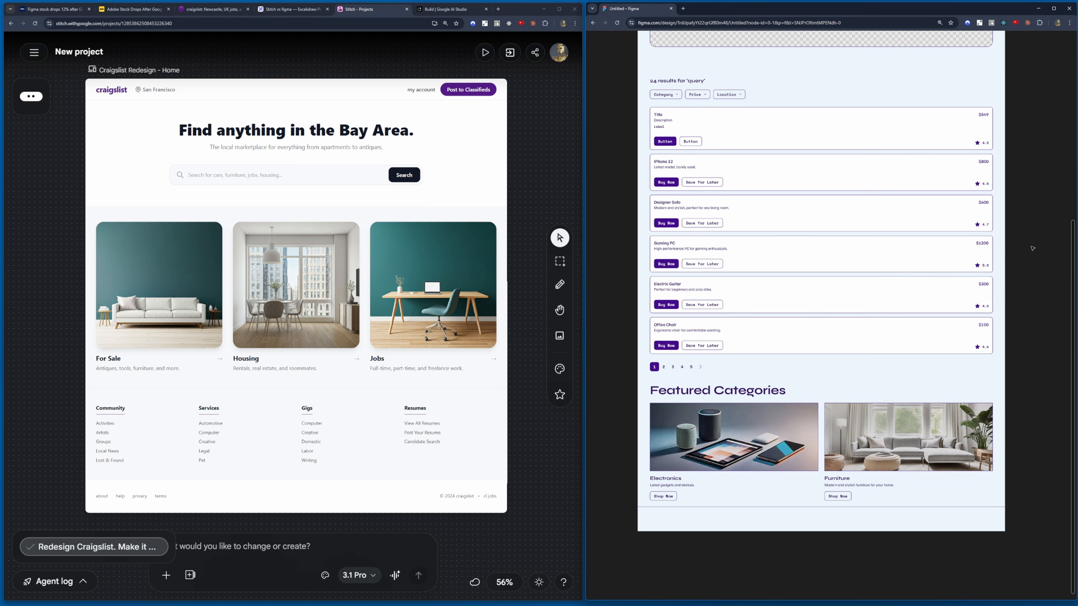
{"action": "scroll", "coordinate": [1032, 249], "scroll_direction": "up", "scroll_amount": 8}
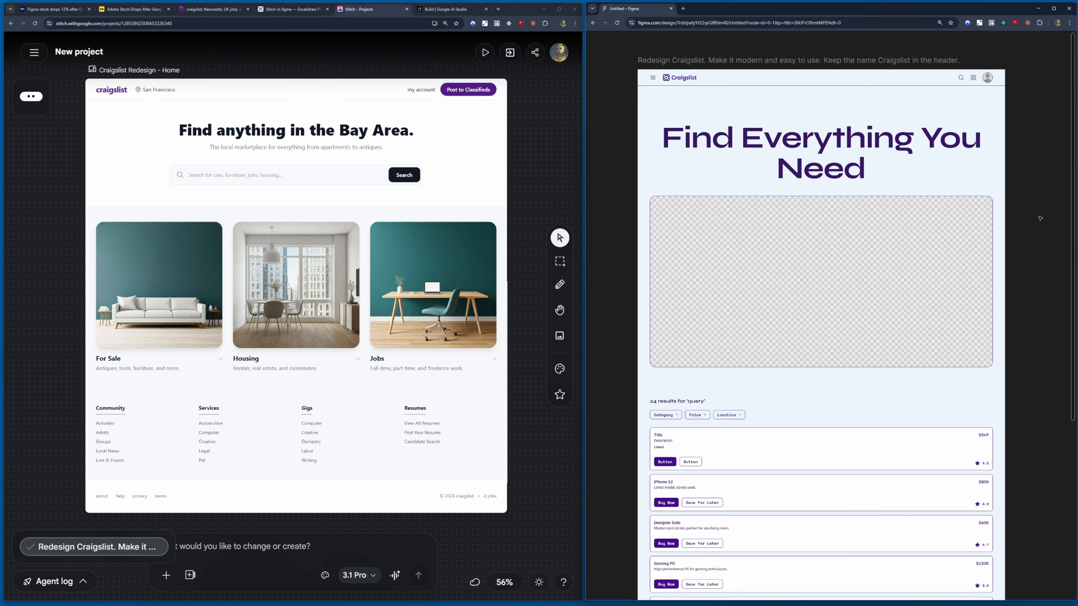
Step: Try reordering the hero image placeholder and the "Find Everything You Need" heading in the Figma draft, and restore their original order
{"action": "left_click", "coordinate": [826, 319]}
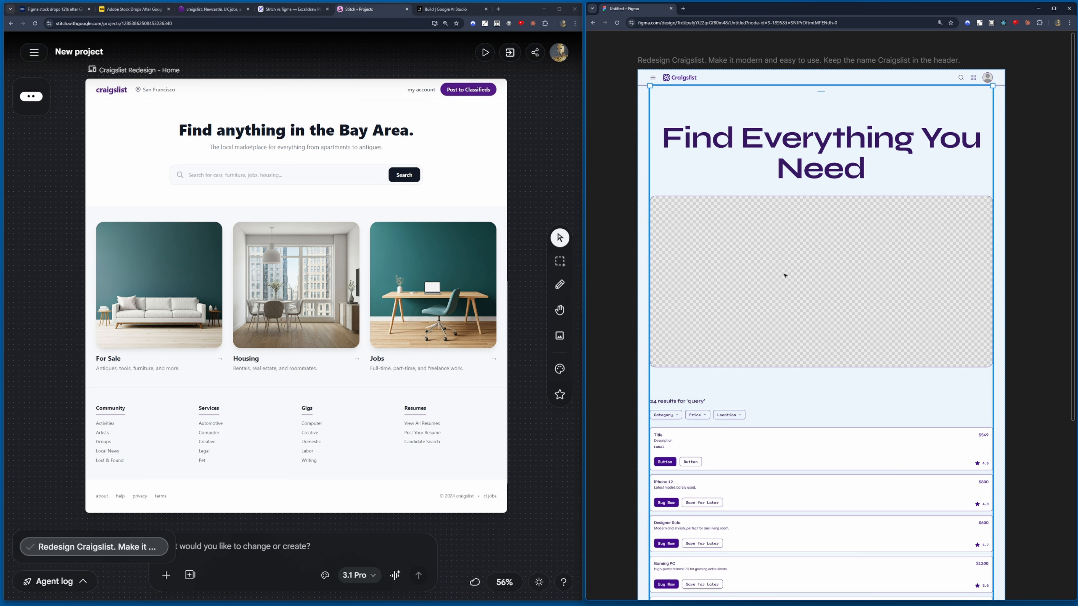
{"action": "double_click", "coordinate": [780, 257]}
{"action": "double_click", "coordinate": [780, 258]}
{"action": "double_click", "coordinate": [780, 258]}
{"action": "key", "text": "Up"}
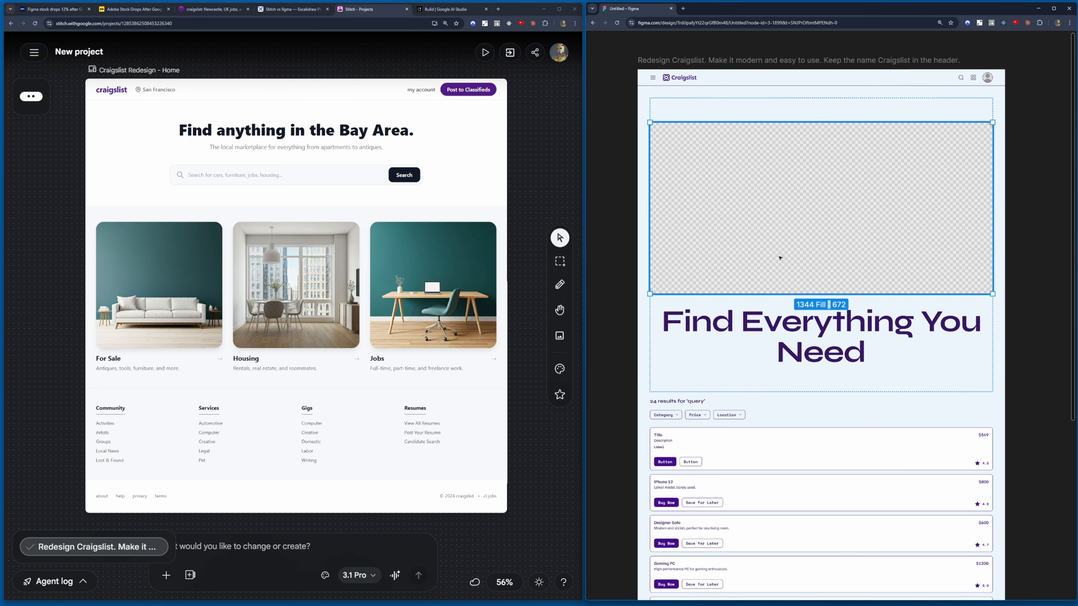
{"action": "key", "text": "Down"}
{"action": "key", "text": "Up"}
{"action": "key", "text": "Down"}
{"action": "left_click", "coordinate": [793, 164]}
{"action": "key", "text": "Down"}
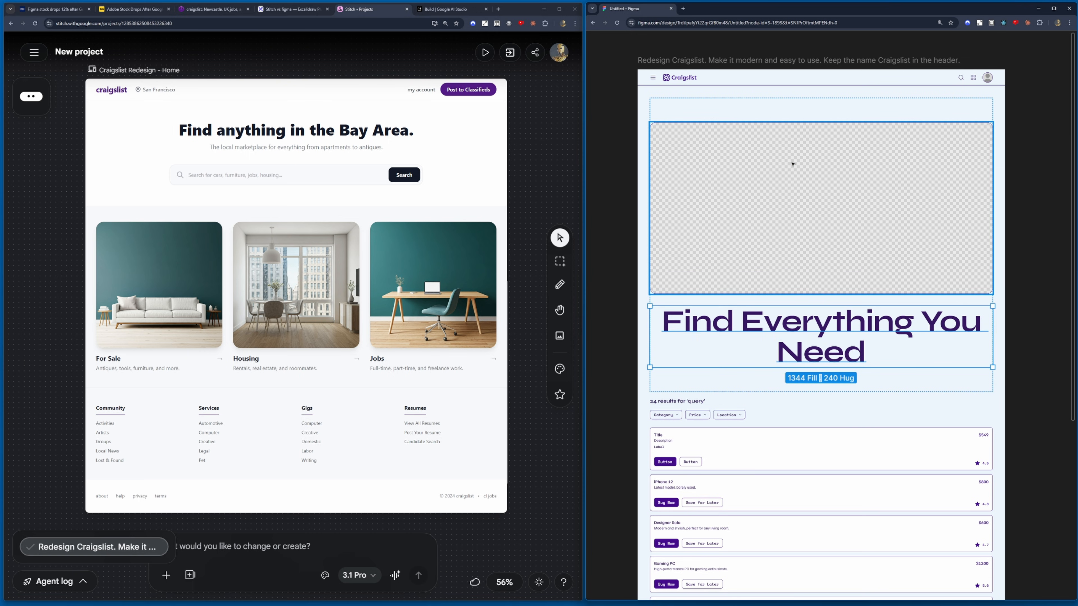
{"action": "key", "text": "Up"}
{"action": "key", "text": "Escape"}
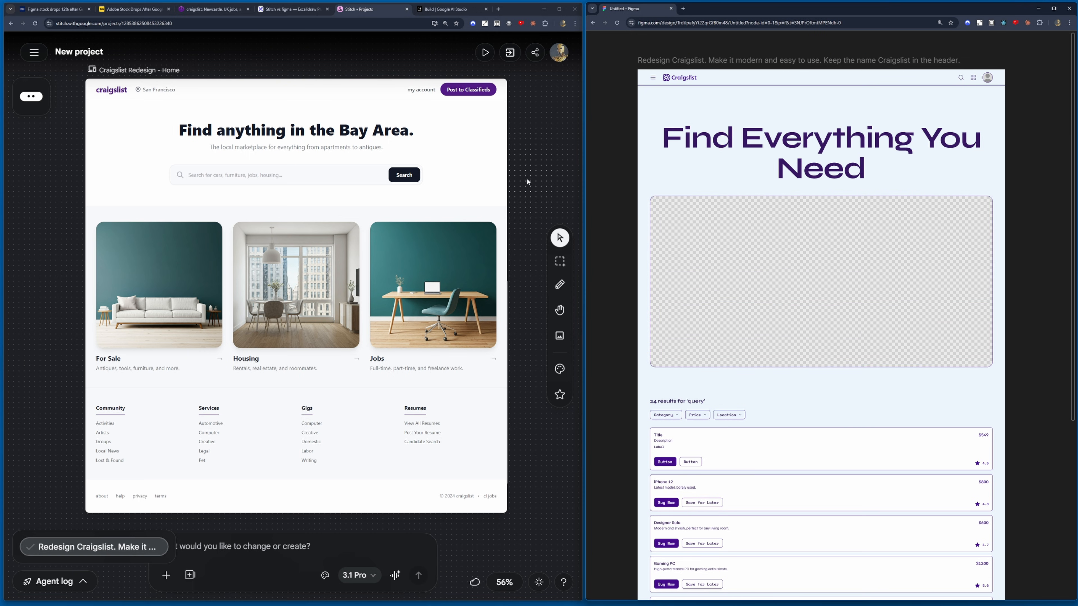
Step: In Stitch, check the editing options for the homepage search bar, and leave edit mode with the design deselected
{"action": "left_click", "coordinate": [488, 191]}
{"action": "left_click", "coordinate": [537, 213]}
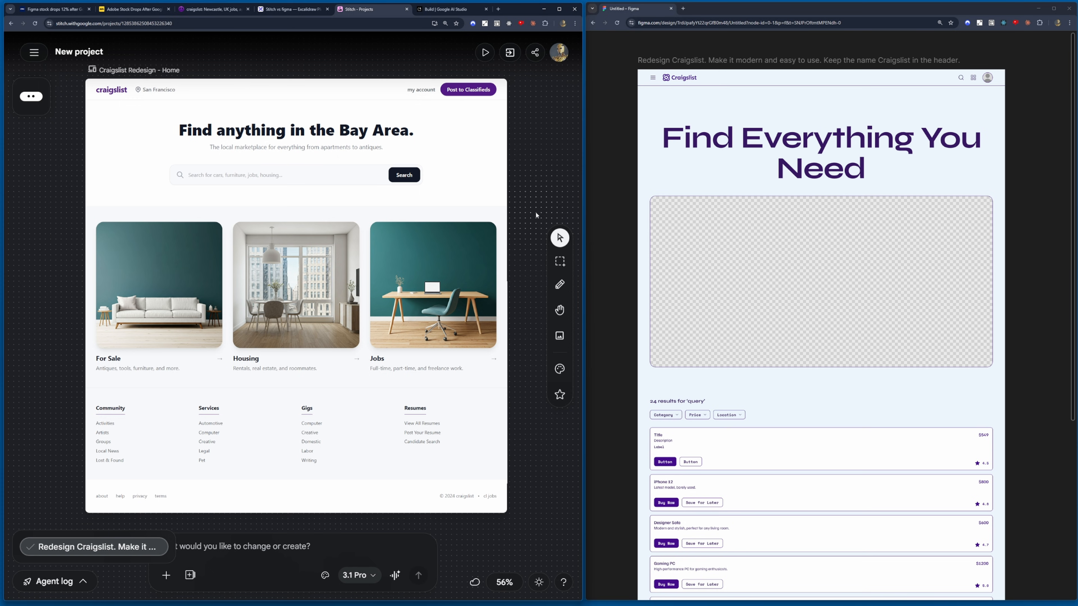
{"action": "left_click", "coordinate": [560, 284]}
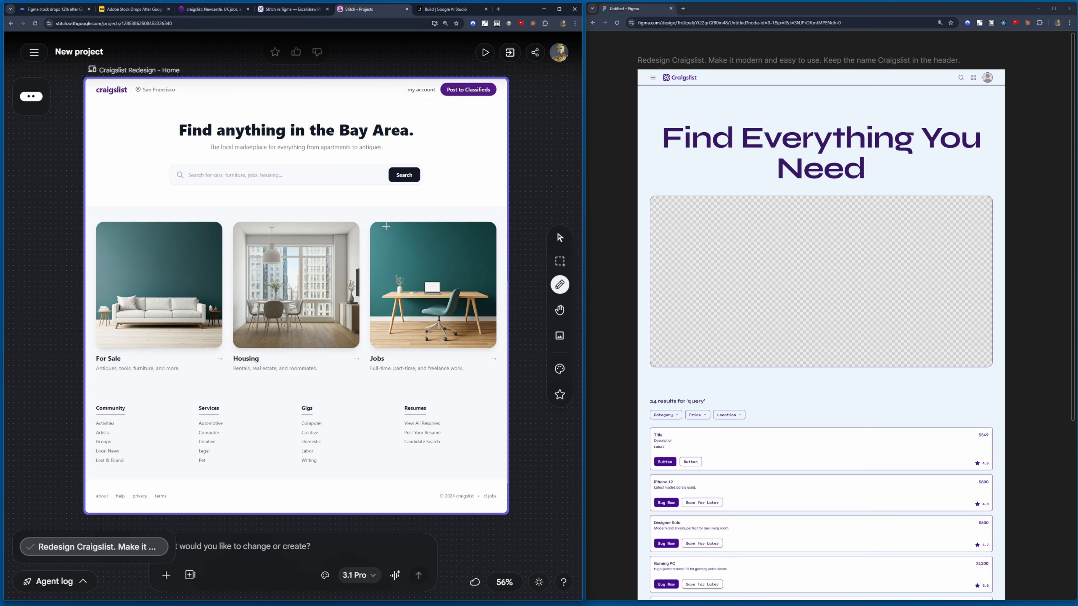
{"action": "left_click", "coordinate": [437, 177]}
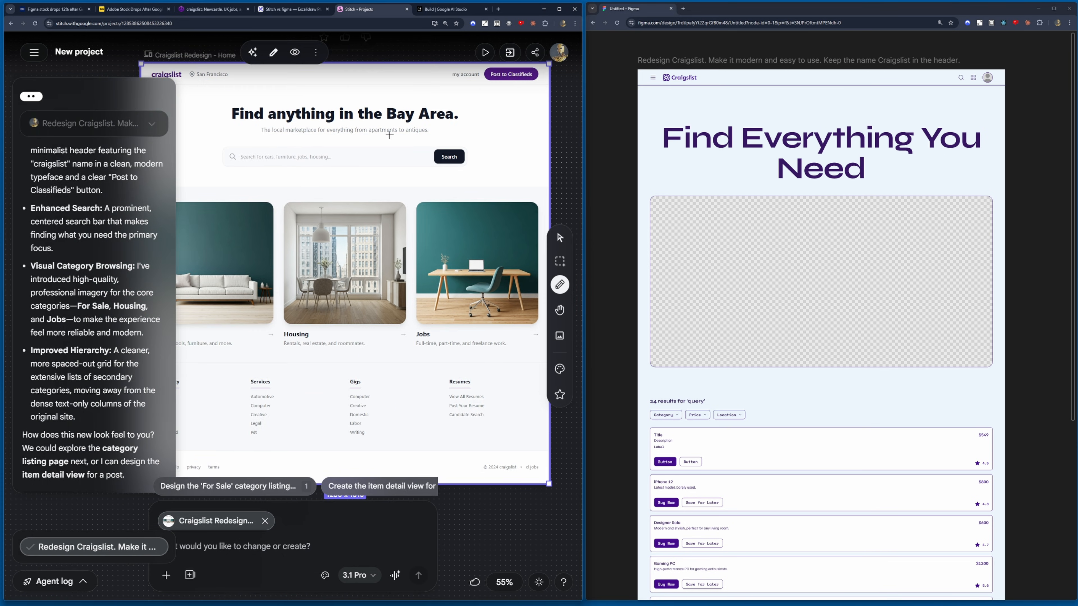
{"action": "left_click", "coordinate": [382, 155]}
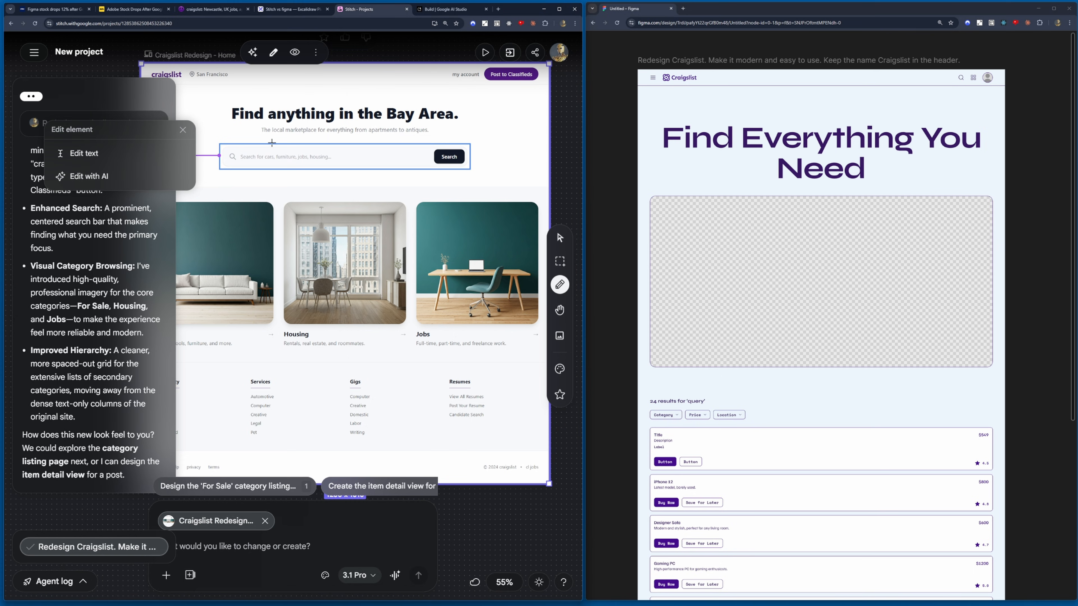
{"action": "left_click", "coordinate": [129, 179]}
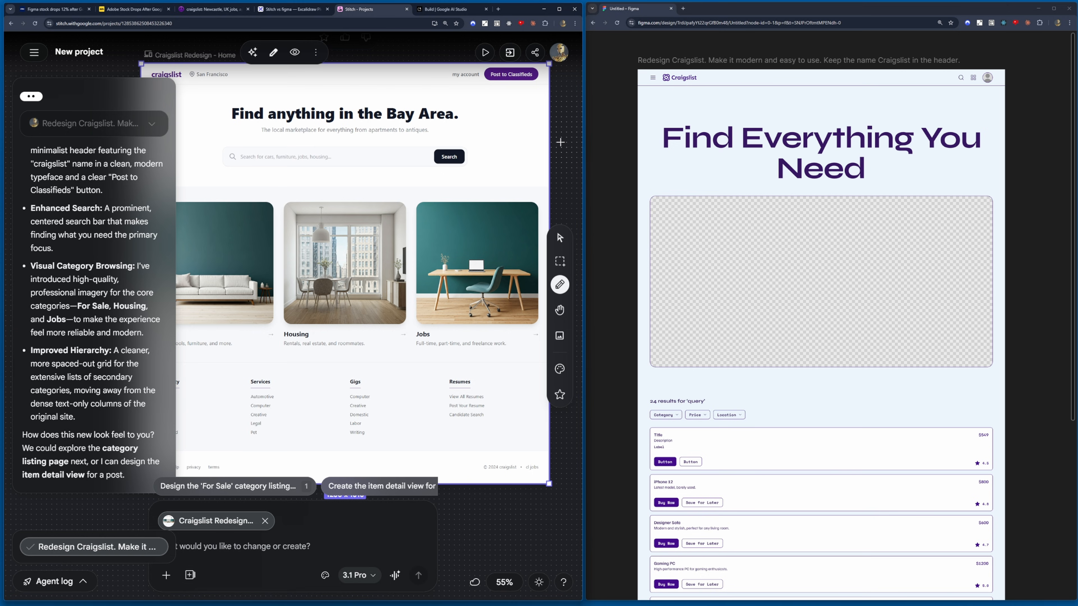
{"action": "left_click", "coordinate": [560, 238]}
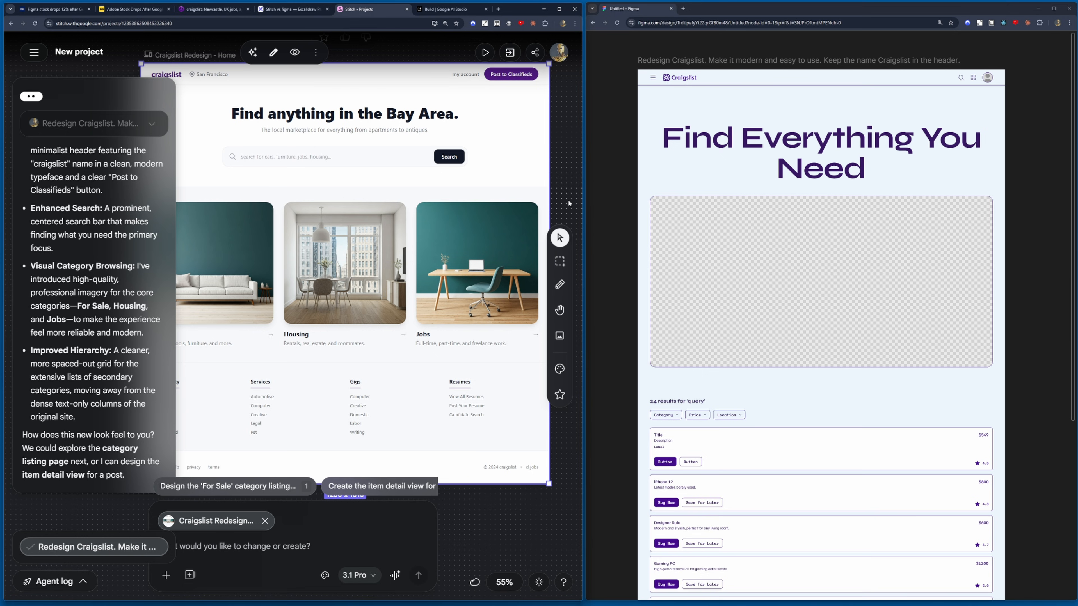
{"action": "left_click_drag", "start_coordinate": [566, 203], "coordinate": [520, 225]}
Step: In Figma, shift the hero image placeholder above the heading and back below it to test the layout's reordering
{"action": "double_click", "coordinate": [790, 228]}
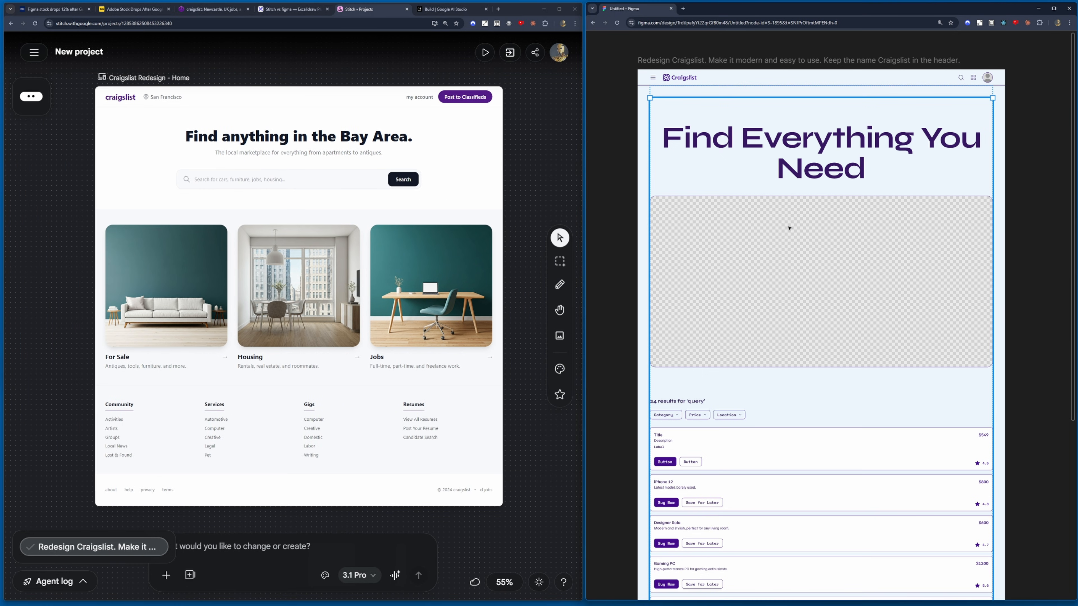
{"action": "double_click", "coordinate": [789, 228]}
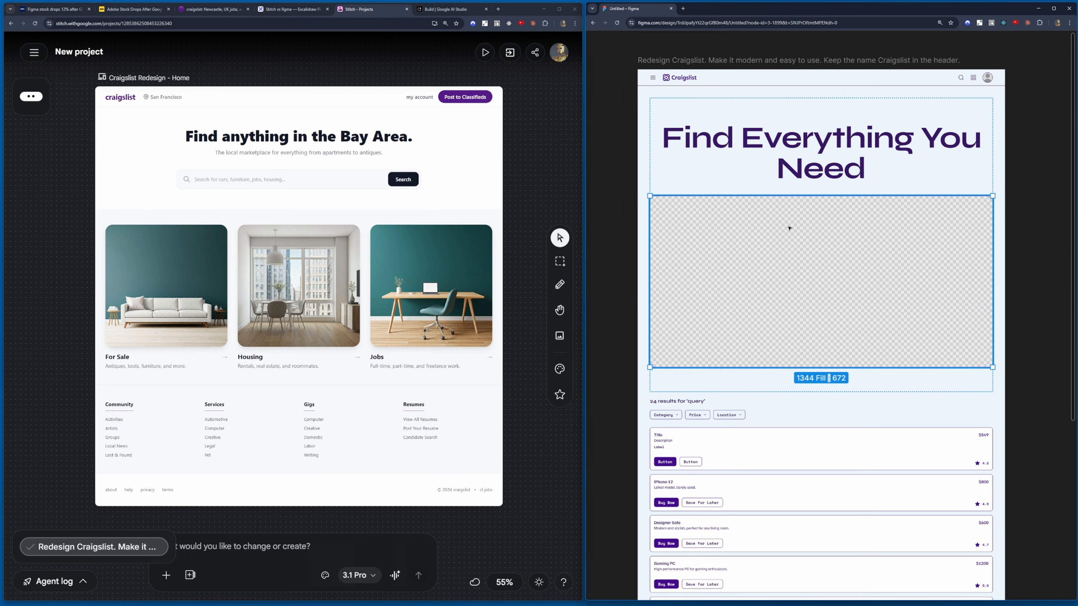
{"action": "key", "text": "Up"}
{"action": "key", "text": "Down"}
{"action": "key", "text": "Escape"}
{"action": "left_click", "coordinate": [531, 192]}
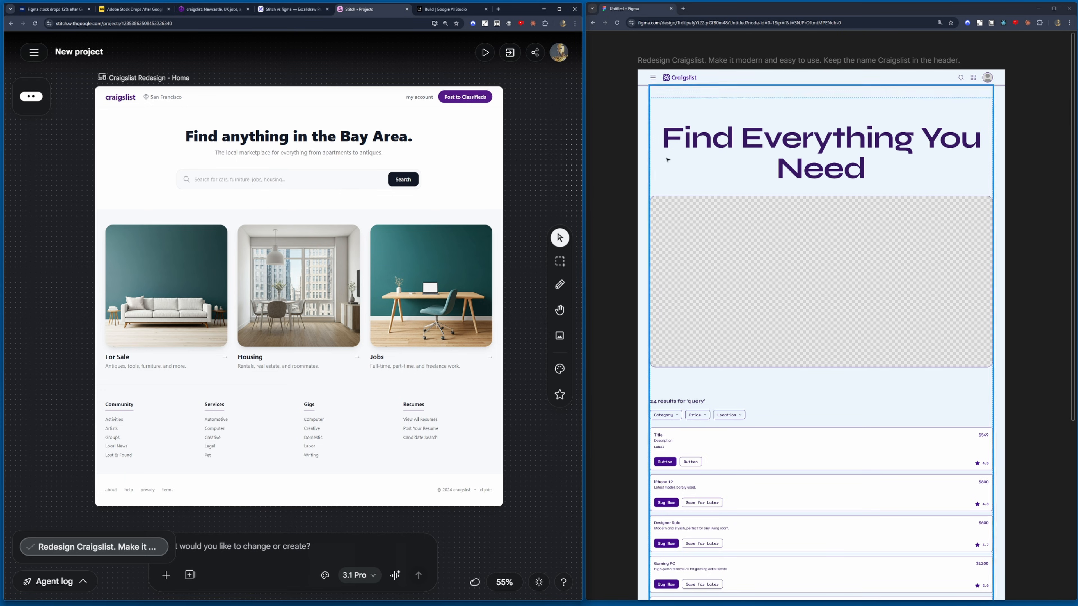
{"action": "left_click_drag", "start_coordinate": [622, 154], "coordinate": [623, 163]}
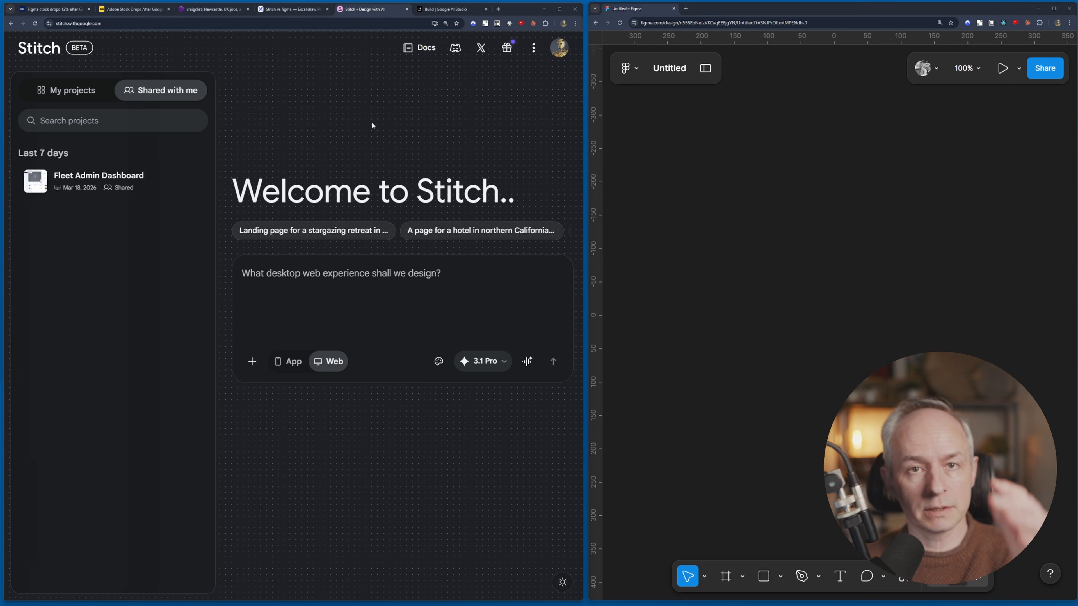
Step: Enter a Stitch web prompt for a modern Craigslist marketplace with homepage, search results and individual listing screens, a clean white layout and no dark mode
{"action": "left_click", "coordinate": [333, 278]}
{"action": "type", "text": "Redesign Craigslist as a modern classified marketplace. Keep the name Craigslist in the app header. I need three screens: a homepage with category navigation and featured listings, a search results page with filters for location, price range, and category, and an individual listing page with image gallery, seller info, and a contact button. Use a clean, minimal layout with a white background. The design should feel trustworthy and simple, not flashy. Keep the core Craigslist functionality: categories, free posting, local focus. No dark mode."}
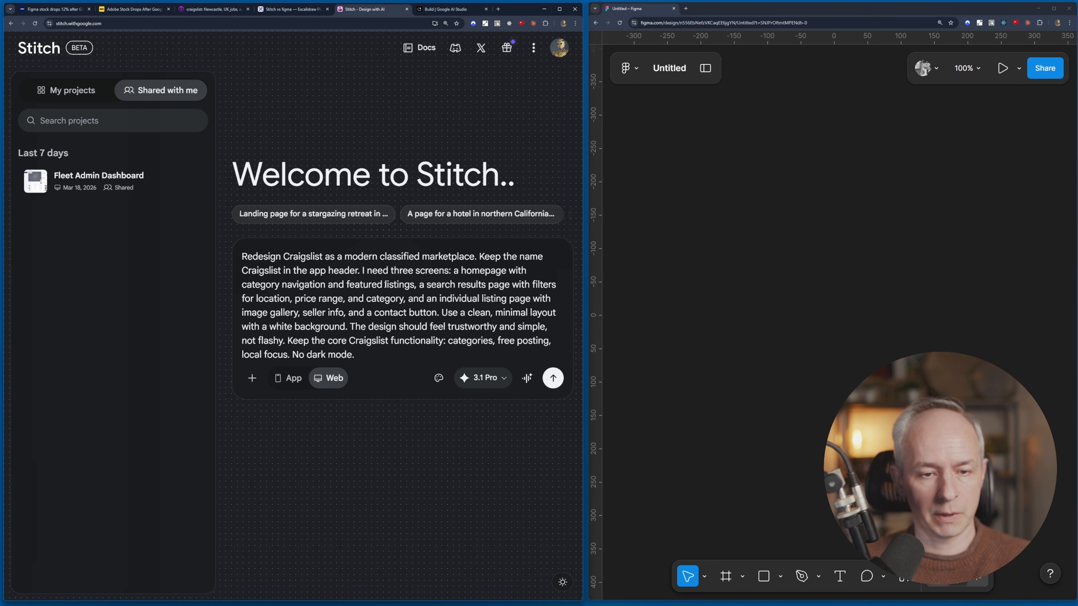
Step: In Figma, start a First Draft for a Basic site and enter the same three-screen Craigslist marketplace prompt
{"action": "left_click", "coordinate": [815, 273]}
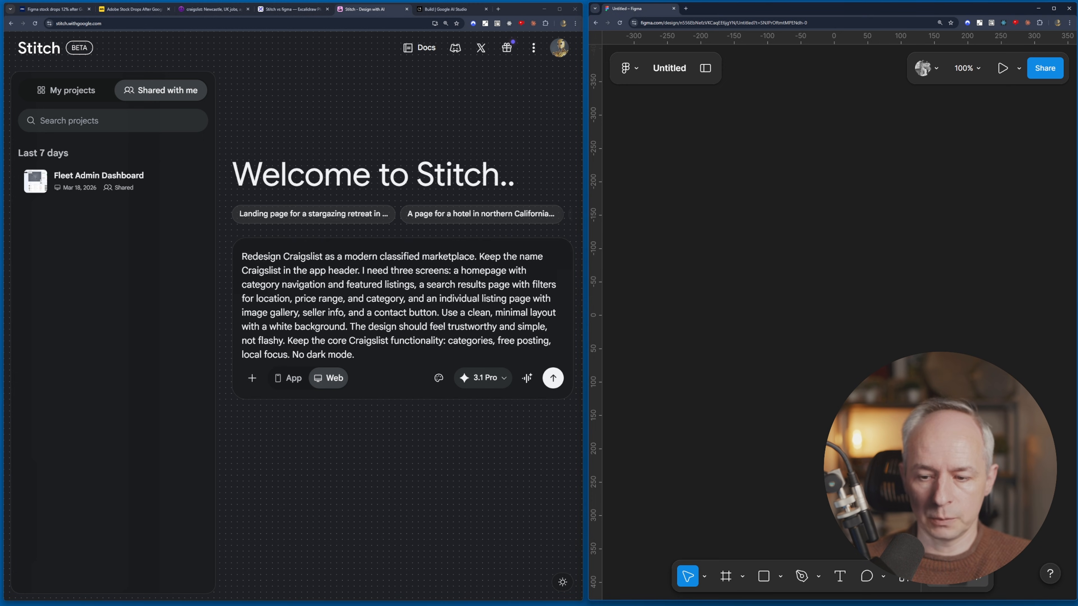
{"action": "left_click", "coordinate": [904, 577]}
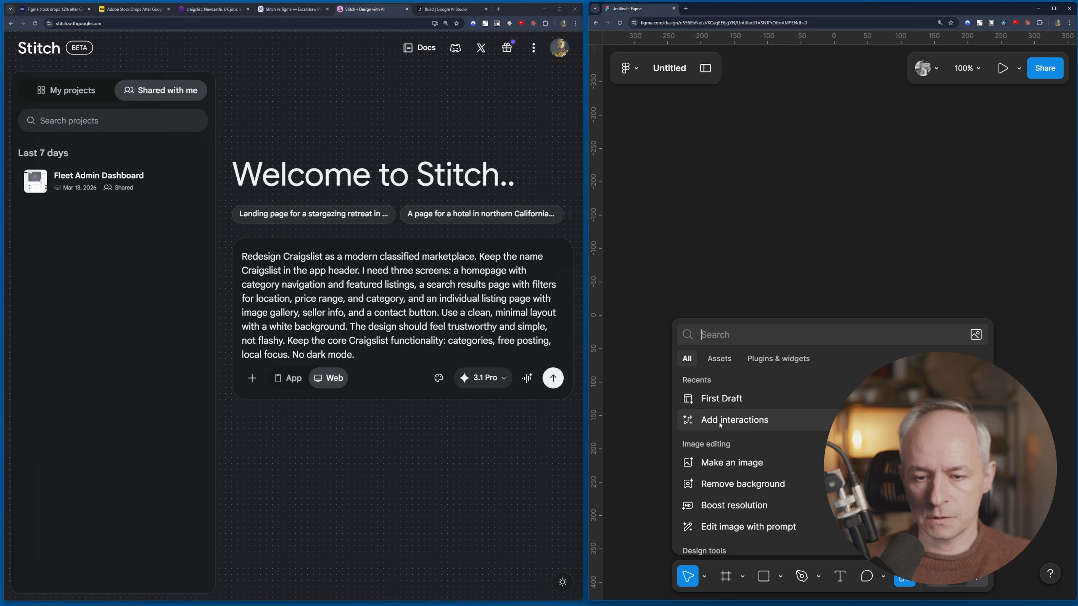
{"action": "left_click", "coordinate": [722, 398]}
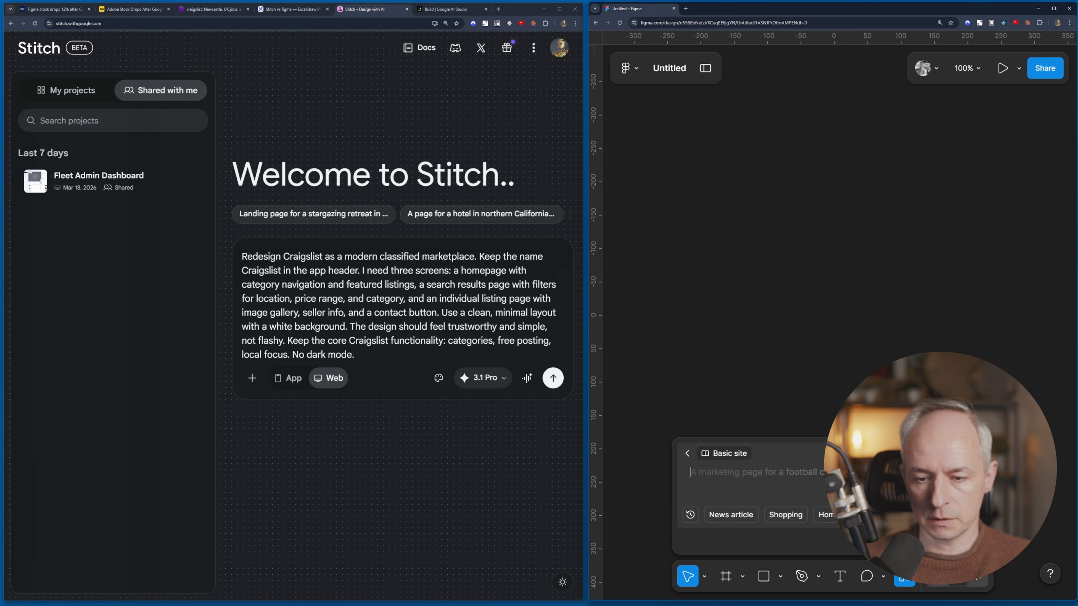
{"action": "type", "text": "Redesign Craigslist as a modern classified marketplace. Keep the name Craigslist in the app header. I need three screens: a homepage with category navigation and featured listings, a search results page with filters for location, price range, and category, and an individual listing page with image gallery, seller info, and a contact button. Use a clean, minimal layout with a white background. The design should feel trustworthy and simple, not flashy. Keep the core Craigslist functionality: categories, free posting, local focus. No dark mode."}
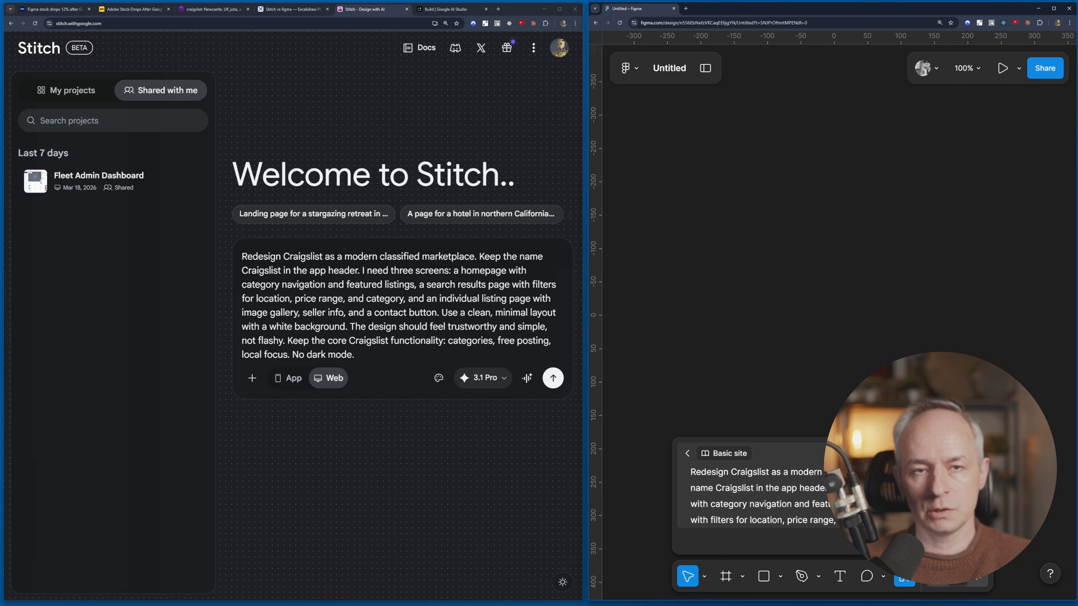
{"action": "scroll", "coordinate": [755, 495], "scroll_direction": "down", "scroll_amount": 1}
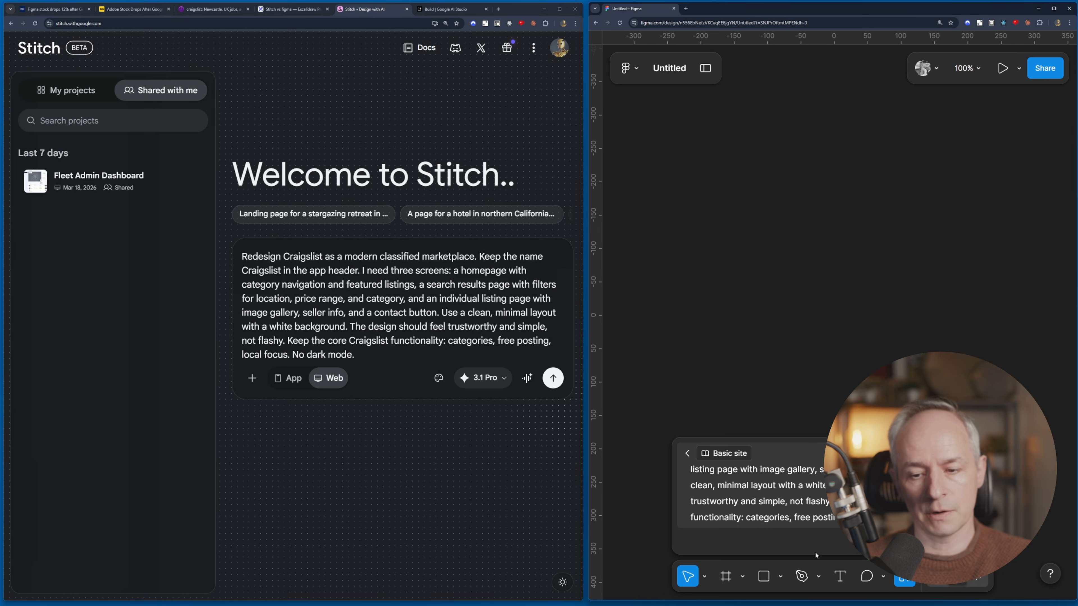
Step: Review the three-screen Craigslist prompt in Figma and Stitch, and submit it in Stitch to generate the designs
{"action": "scroll", "coordinate": [760, 495], "scroll_direction": "up", "scroll_amount": 3}
{"action": "left_click", "coordinate": [464, 294]}
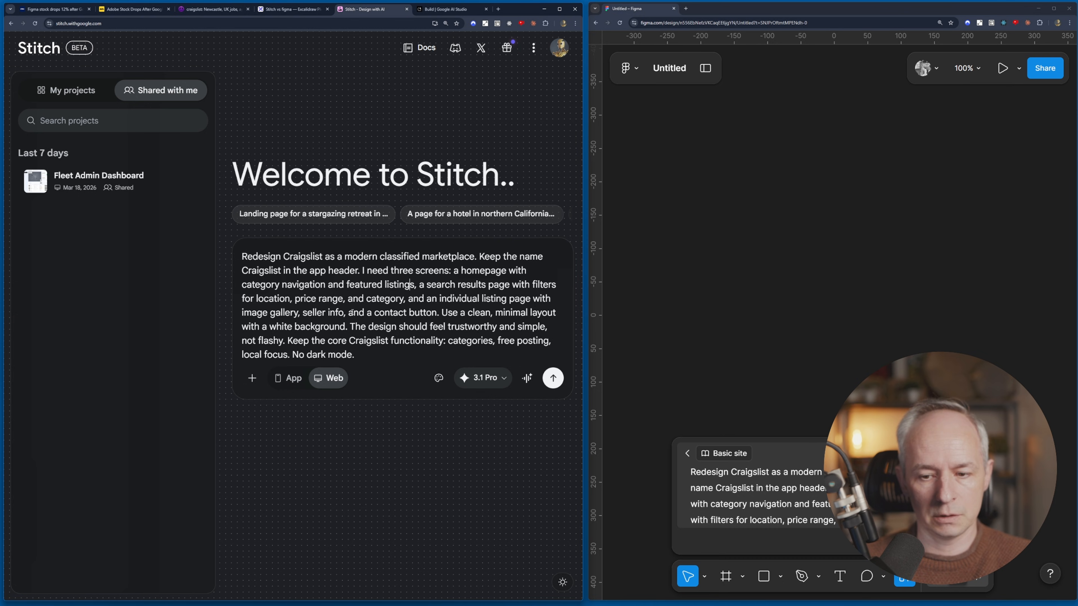
{"action": "left_click", "coordinate": [439, 378]}
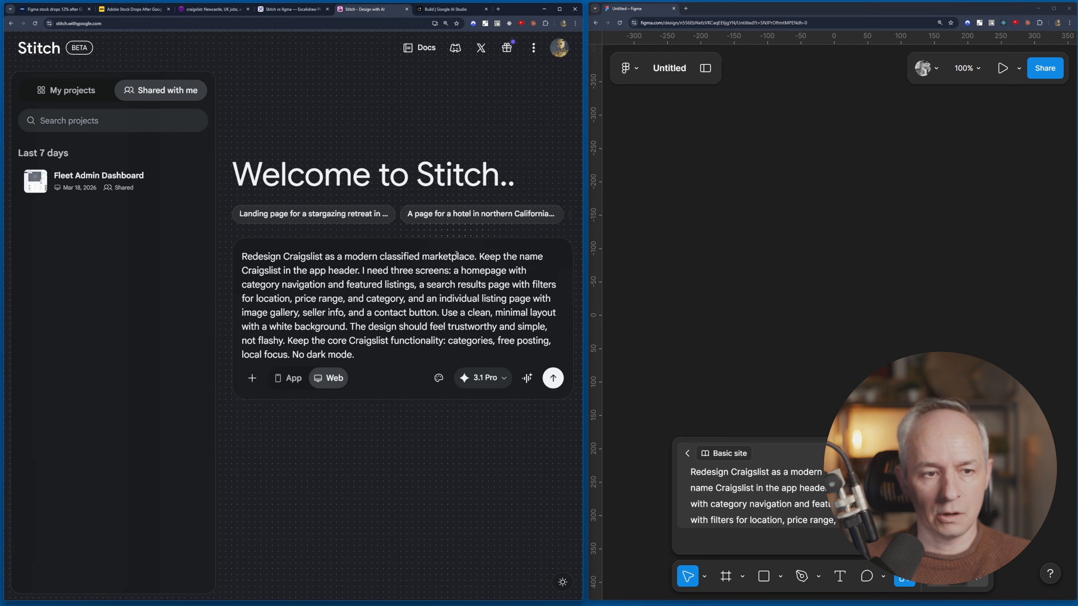
{"action": "left_click", "coordinate": [553, 378]}
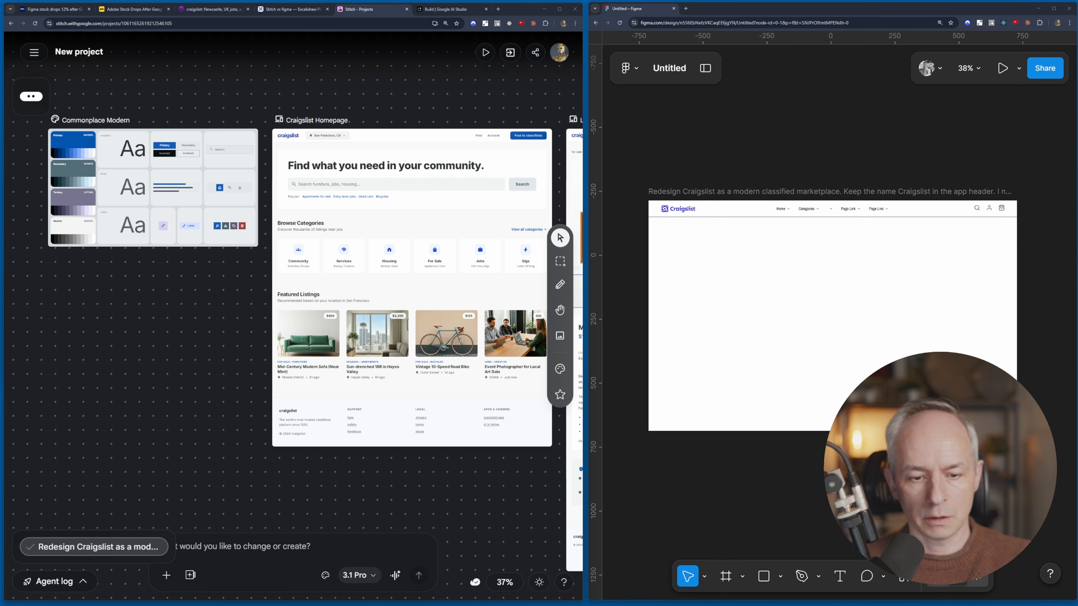
Step: In the generated Stitch project, examine the Commonplace Modern design system and the Craigslist homepage with its categories and featured listings
{"action": "scroll", "coordinate": [149, 163], "scroll_direction": "up", "scroll_amount": 4}
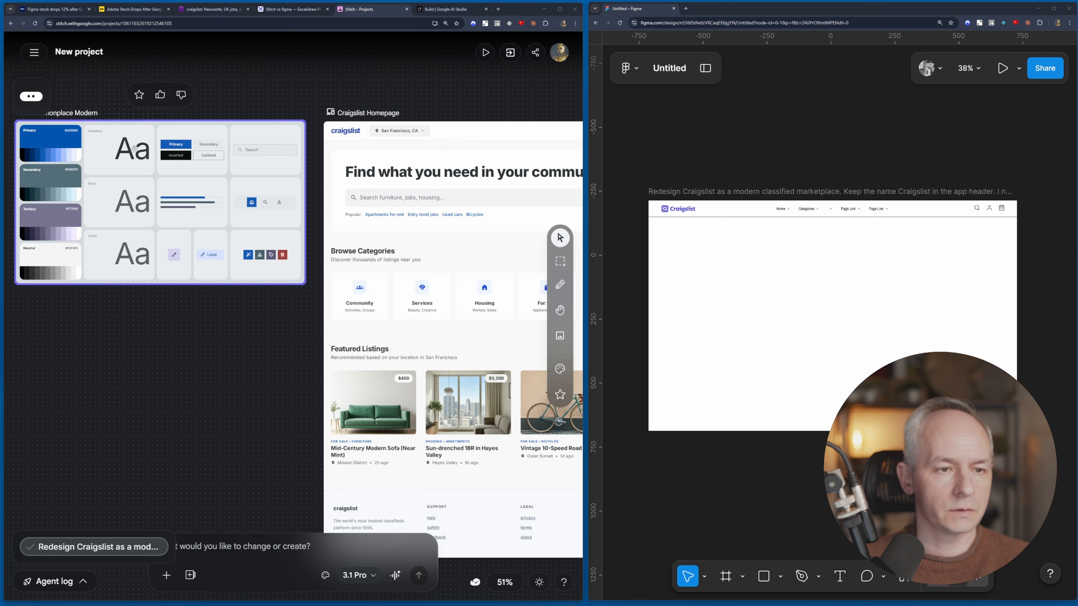
{"action": "key", "text": "h"}
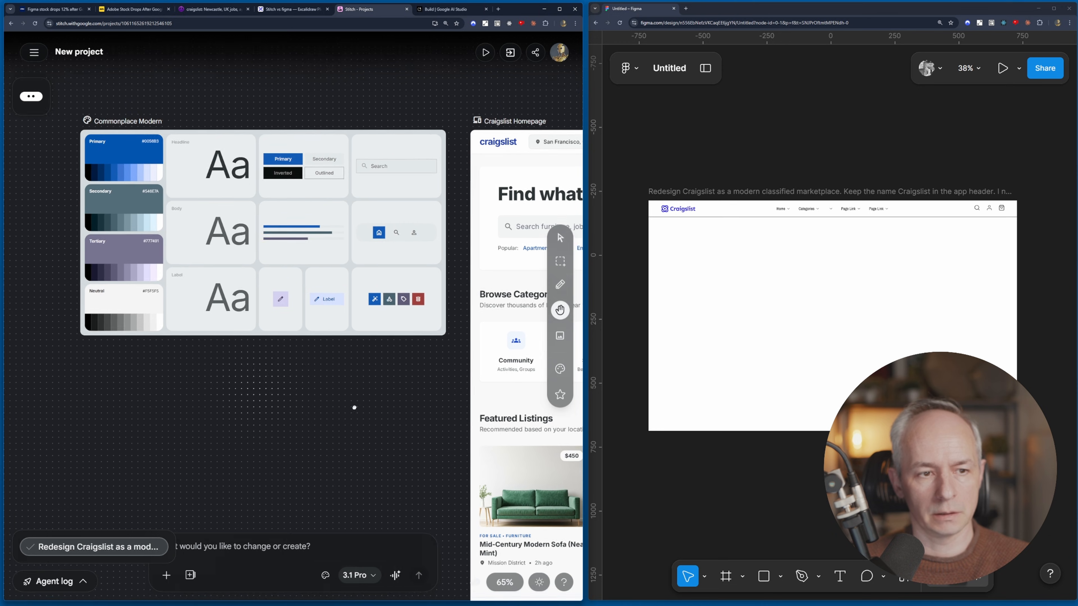
{"action": "left_click_drag", "start_coordinate": [255, 387], "coordinate": [91, 412]}
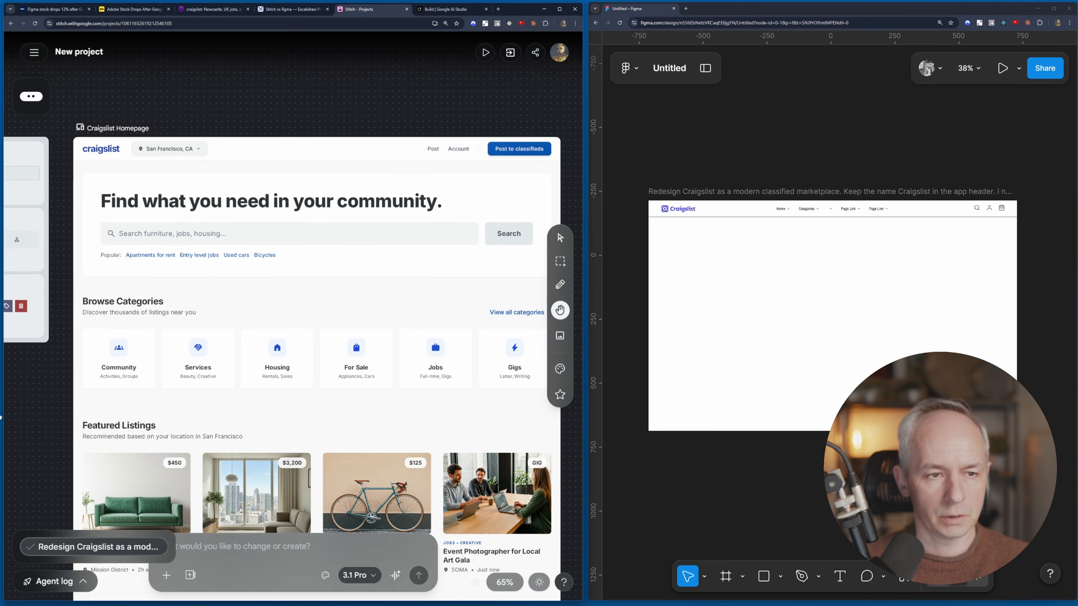
{"action": "left_click_drag", "start_coordinate": [351, 504], "coordinate": [359, 462]}
{"action": "key", "text": "v"}
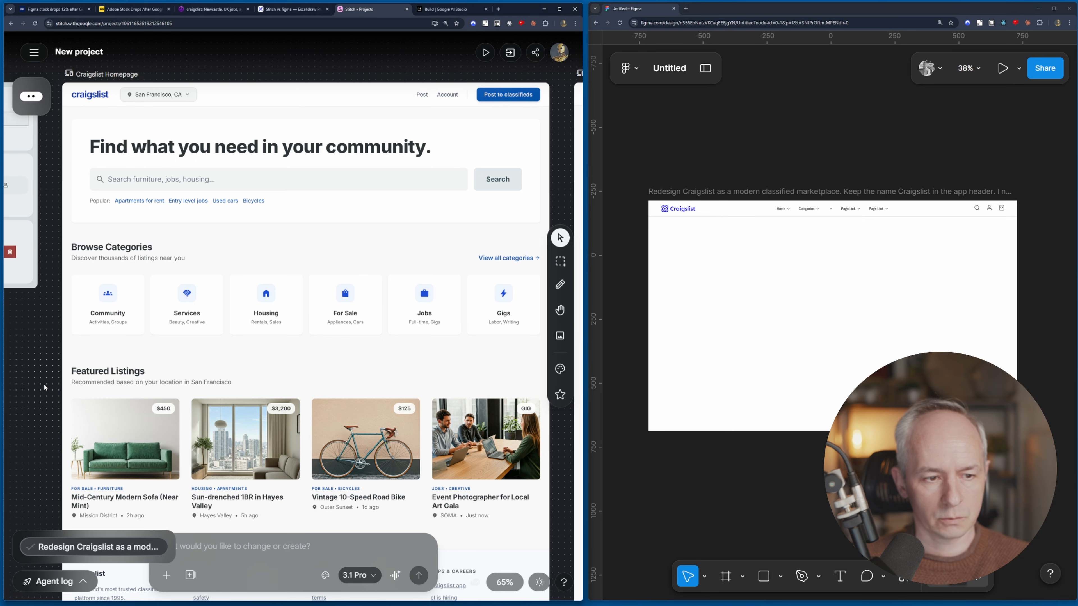
Step: Examine the Listing Detail Page and the Search Results screen in the Stitch project
{"action": "key", "text": "h"}
{"action": "mouse_move", "coordinate": [38, 439]}
{"action": "left_mouse_down"}
{"action": "mouse_move", "coordinate": [43, 267]}
{"action": "mouse_move", "coordinate": [29, 279]}
{"action": "mouse_move", "coordinate": [35, 374]}
{"action": "mouse_move", "coordinate": [21, 431]}
{"action": "left_mouse_up"}
{"action": "left_click_drag", "start_coordinate": [540, 167], "coordinate": [46, 201]}
{"action": "key", "text": "v"}
{"action": "key", "text": "h"}
{"action": "key", "text": "v"}
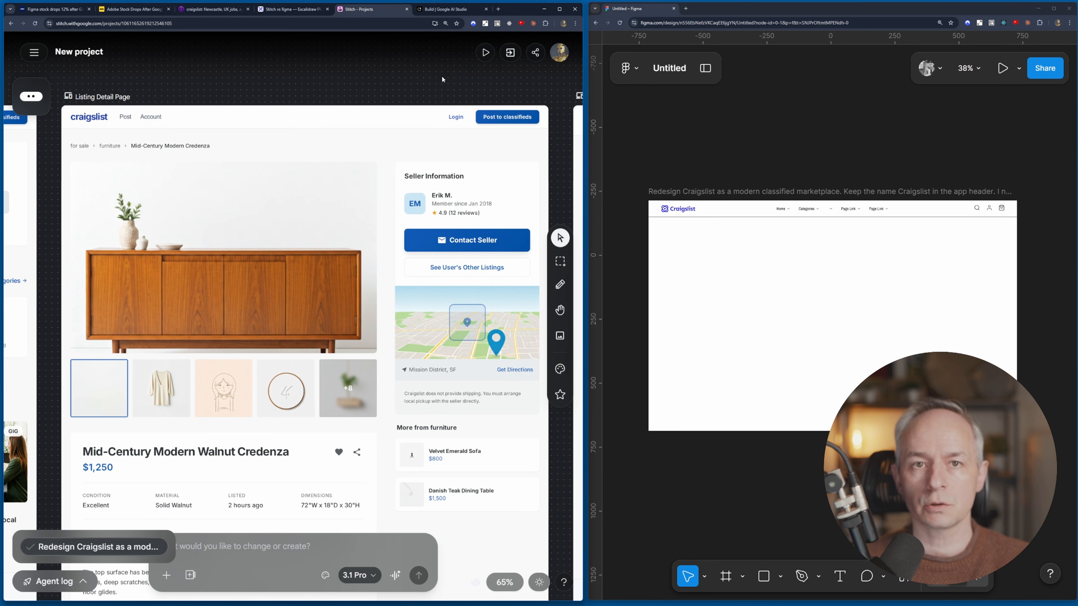
{"action": "key", "text": "h"}
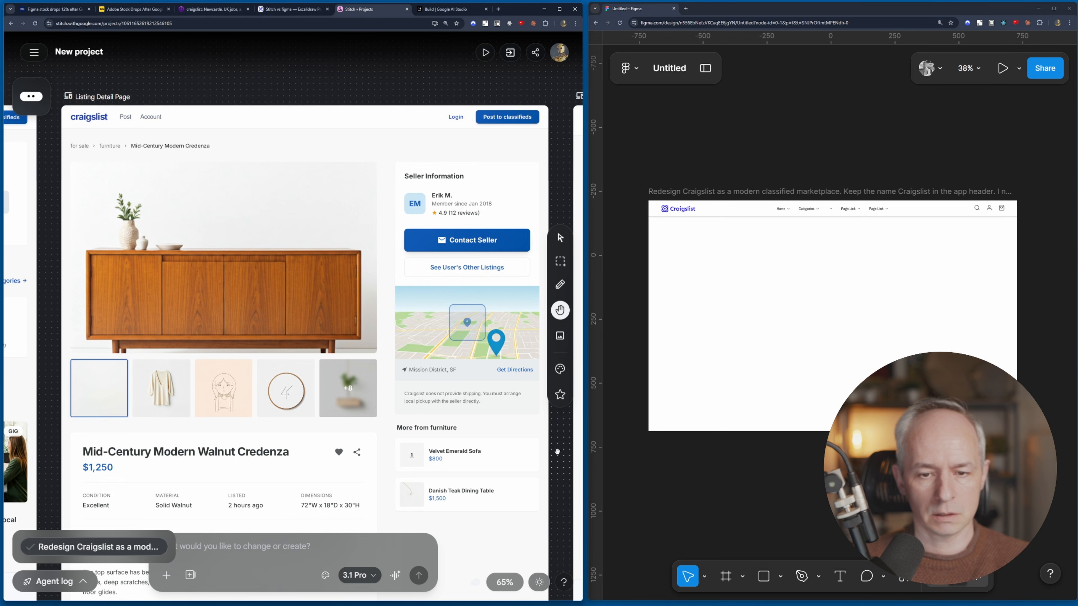
{"action": "left_click_drag", "start_coordinate": [558, 454], "coordinate": [304, 444]}
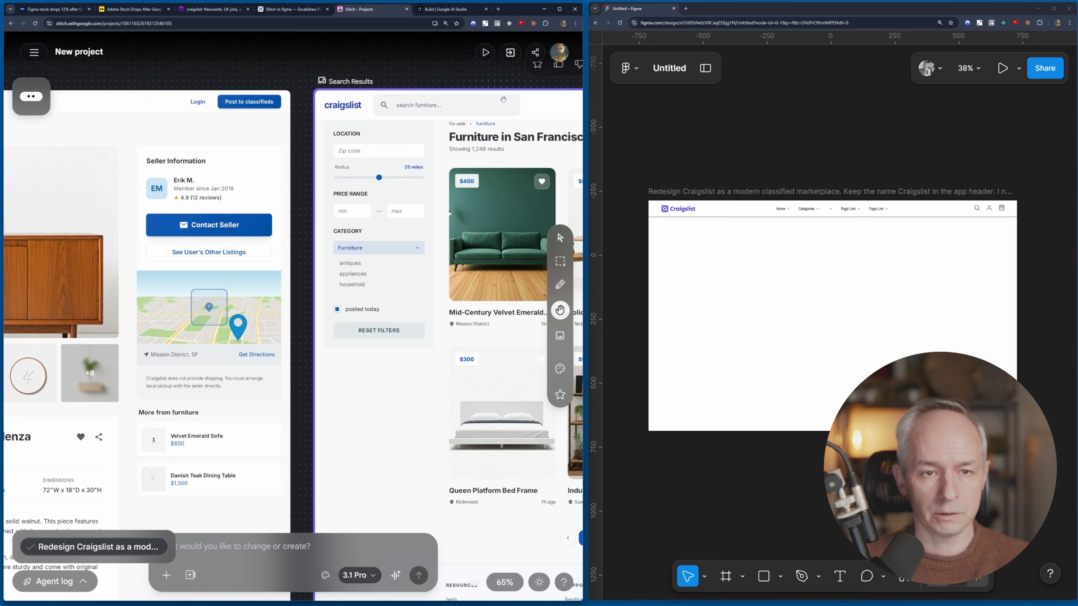
{"action": "left_click_drag", "start_coordinate": [488, 78], "coordinate": [231, 80]}
{"action": "key", "text": "v"}
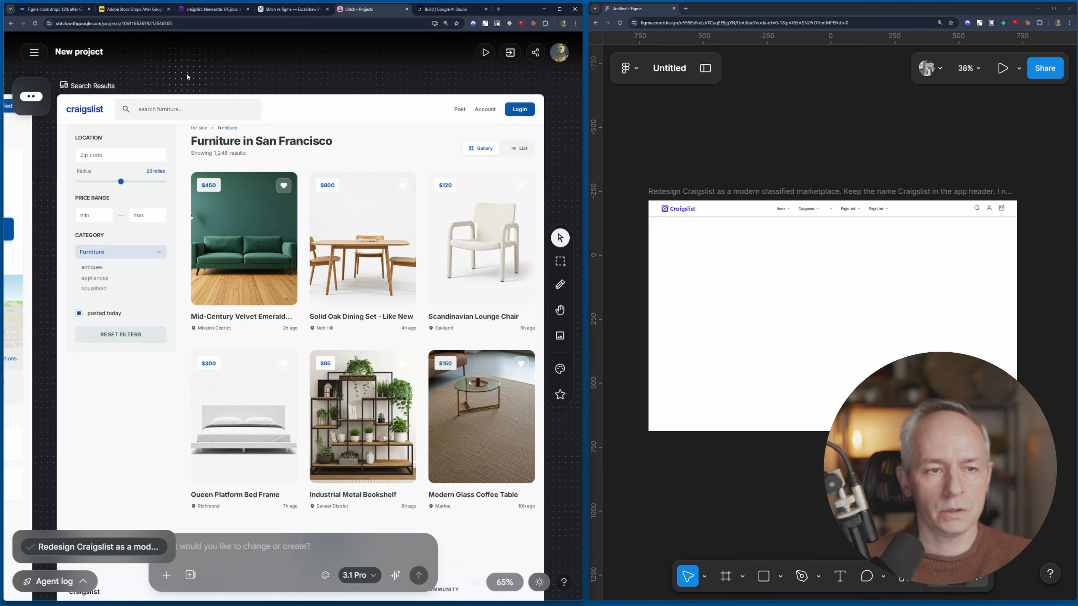
Step: Return to the Craigslist homepage in Stitch and go through the neighbouring screens once more for comparison
{"action": "left_click_drag", "start_coordinate": [187, 77], "coordinate": [464, 72]}
{"action": "left_click_drag", "start_coordinate": [233, 68], "coordinate": [509, 62]}
{"action": "left_click_drag", "start_coordinate": [155, 74], "coordinate": [337, 79]}
{"action": "left_click_drag", "start_coordinate": [211, 73], "coordinate": [464, 68]}
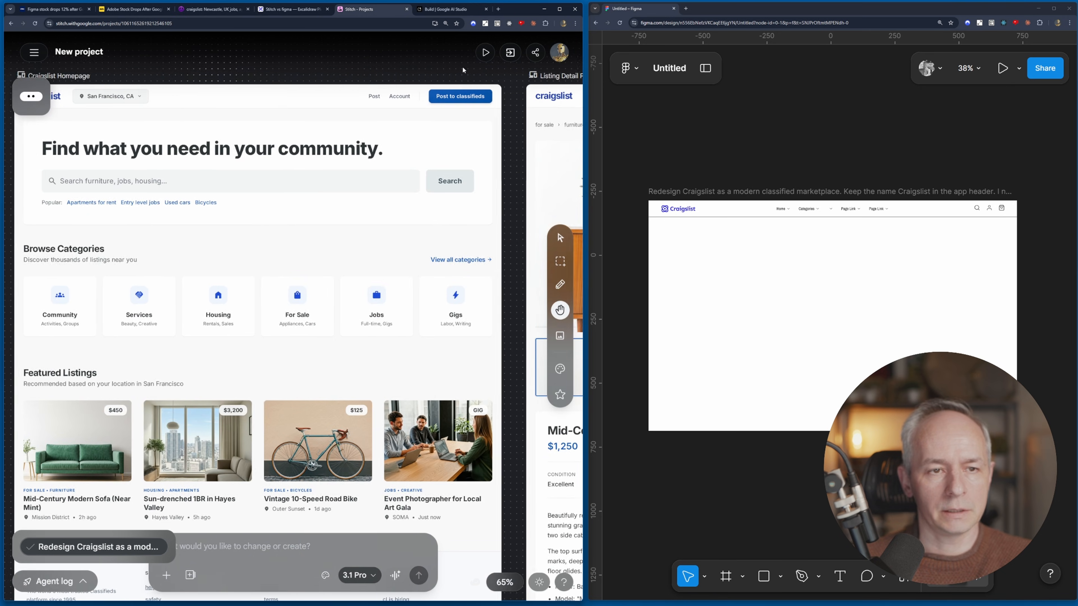
{"action": "left_click_drag", "start_coordinate": [368, 68], "coordinate": [424, 68]}
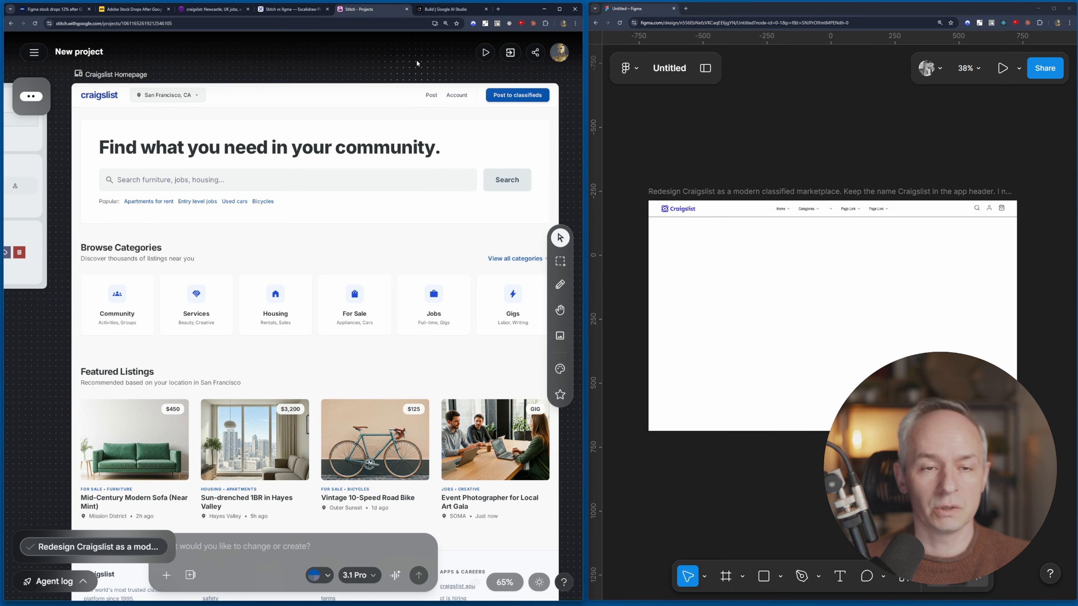
{"action": "left_click_drag", "start_coordinate": [570, 79], "coordinate": [17, 76]}
{"action": "left_click_drag", "start_coordinate": [570, 81], "coordinate": [152, 75]}
Step: Move the Figma file into the main browser window at full screen width and show Figma's side panels
{"action": "left_click_drag", "start_coordinate": [636, 8], "coordinate": [275, 12]}
{"action": "scroll", "coordinate": [483, 85], "scroll_direction": "right", "scroll_amount": 3}
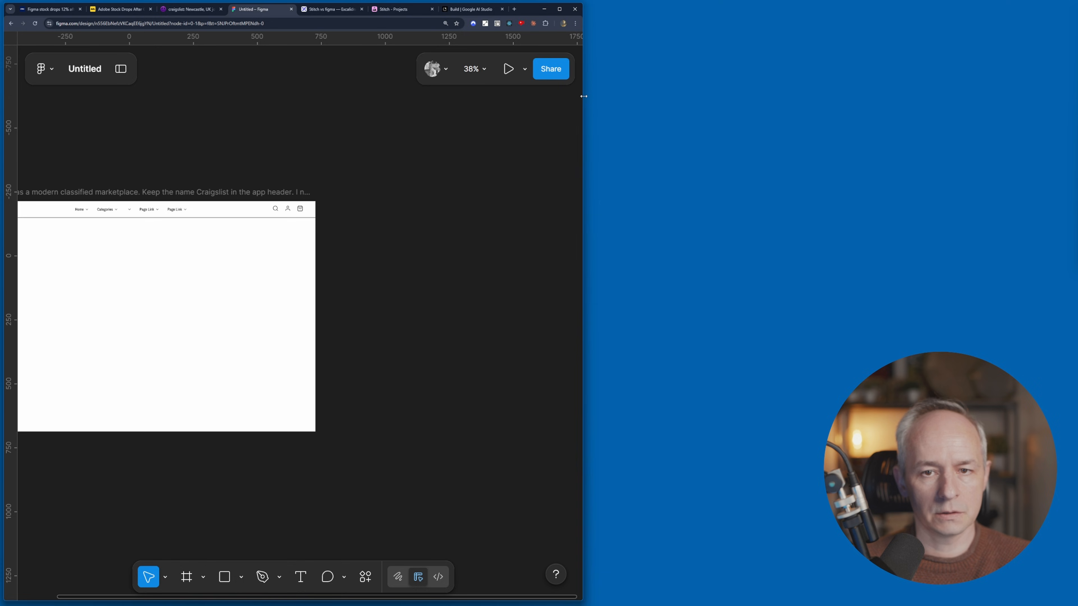
{"action": "left_click_drag", "start_coordinate": [584, 96], "coordinate": [1077, 115]}
{"action": "left_click_drag", "start_coordinate": [132, 356], "coordinate": [446, 349]}
{"action": "scroll", "coordinate": [447, 354], "scroll_direction": "up", "scroll_amount": 2}
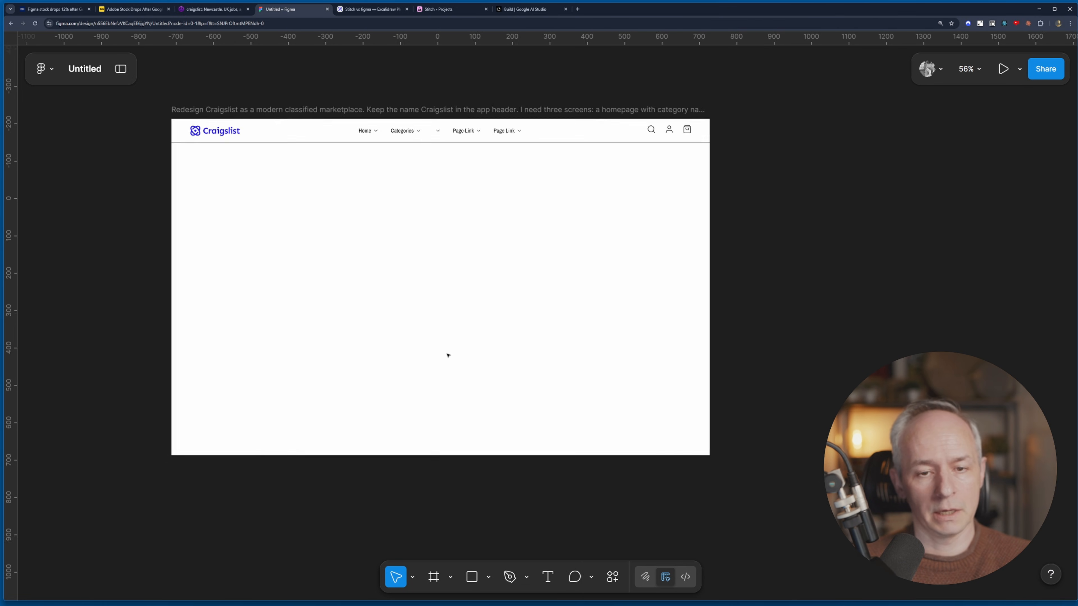
{"action": "scroll", "coordinate": [448, 356], "scroll_direction": "up", "scroll_amount": 1}
{"action": "key", "text": "ctrl+backslash"}
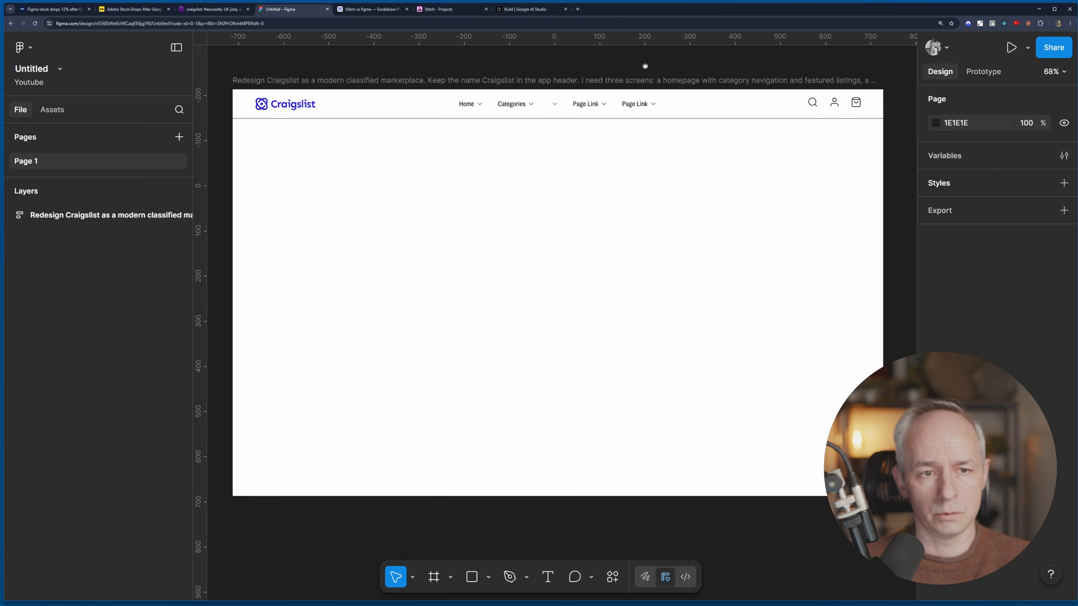
Step: Inspect the generated Figma frame's layers, checking Store Header Nav Bar, Container and Frame for content, and deselect everything
{"action": "left_click_drag", "start_coordinate": [646, 67], "coordinate": [647, 78]}
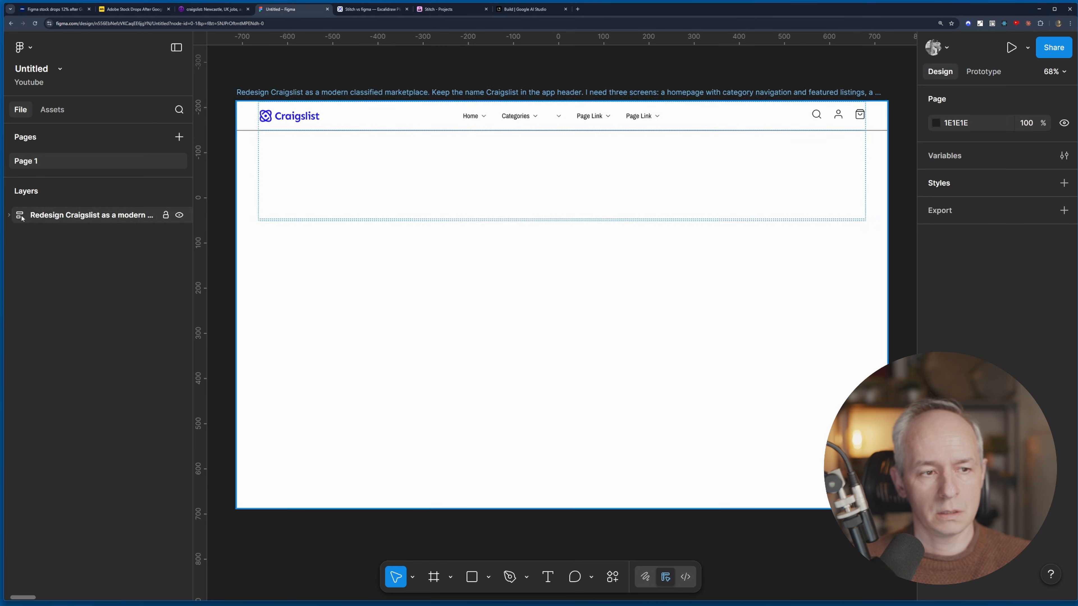
{"action": "left_click", "coordinate": [9, 216]}
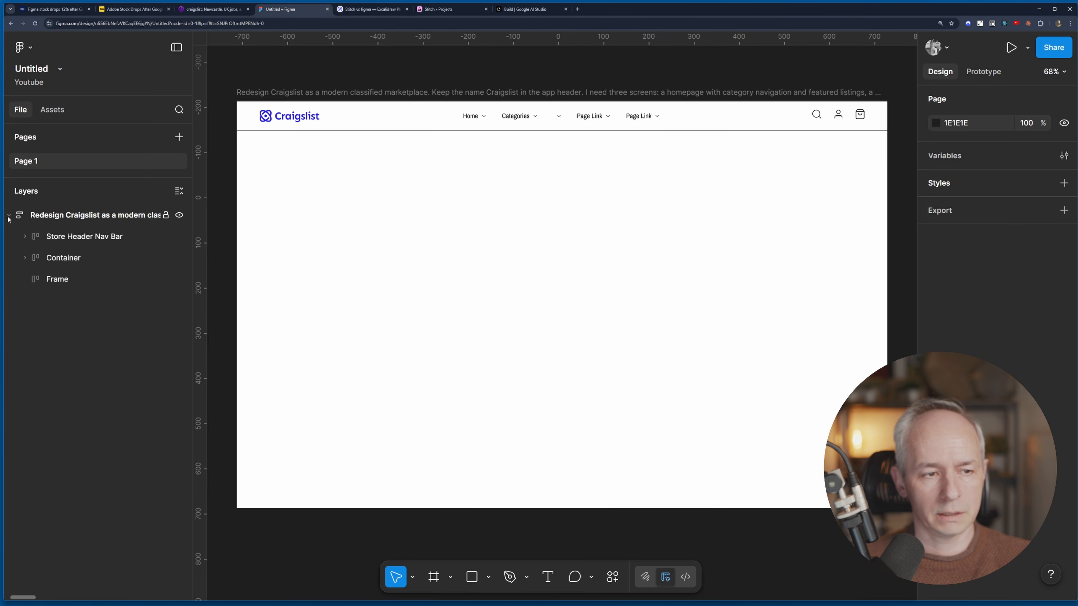
{"action": "left_click", "coordinate": [25, 237]}
{"action": "left_click", "coordinate": [122, 219]}
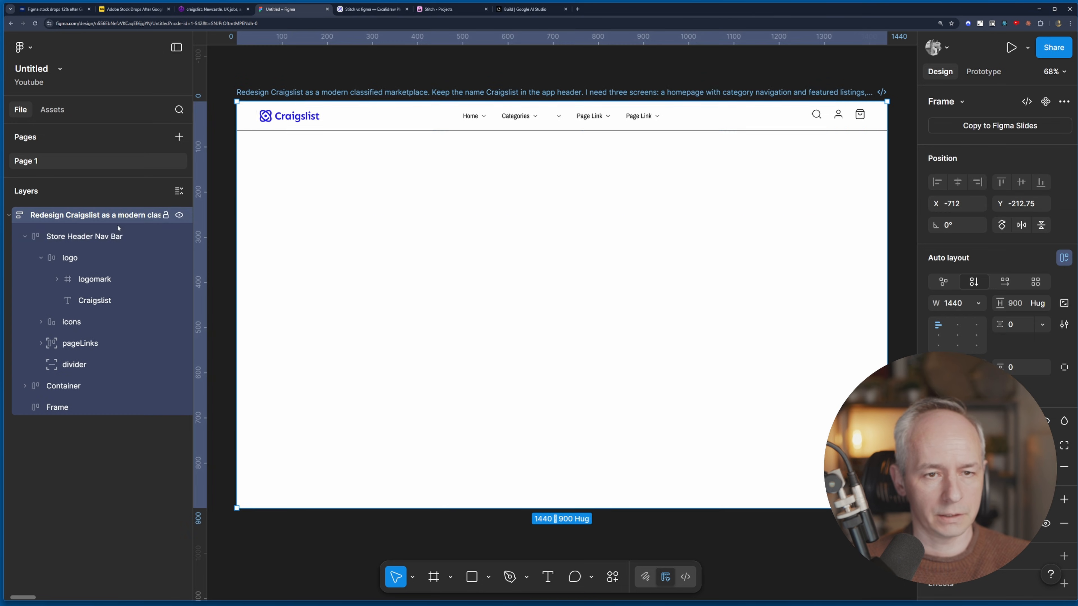
{"action": "left_click", "coordinate": [28, 240]}
{"action": "left_click", "coordinate": [25, 237]}
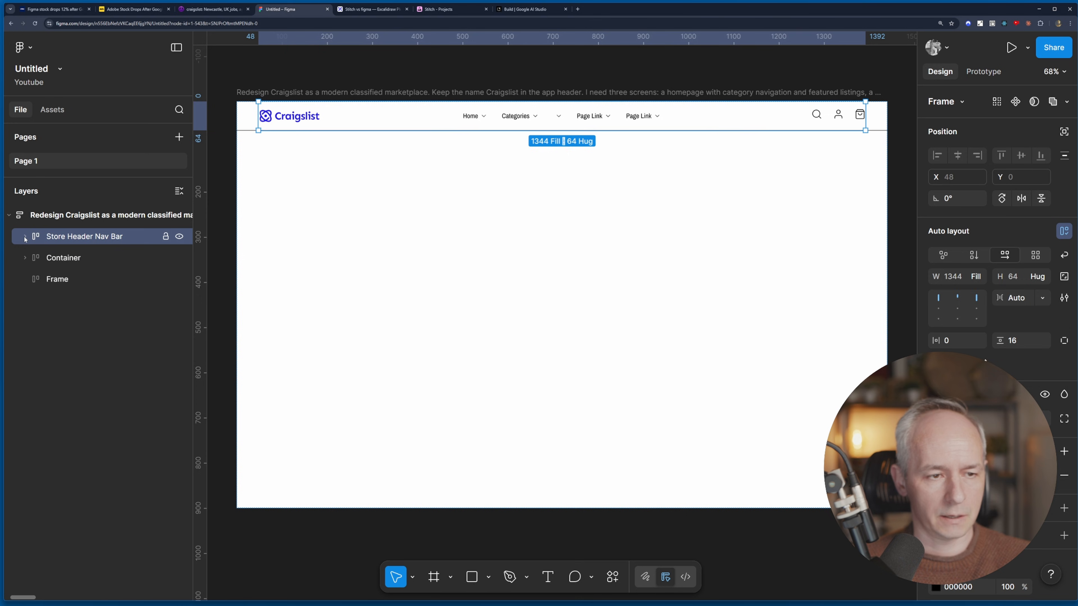
{"action": "left_click", "coordinate": [84, 254]}
{"action": "key", "text": "Return"}
{"action": "left_click", "coordinate": [76, 298]}
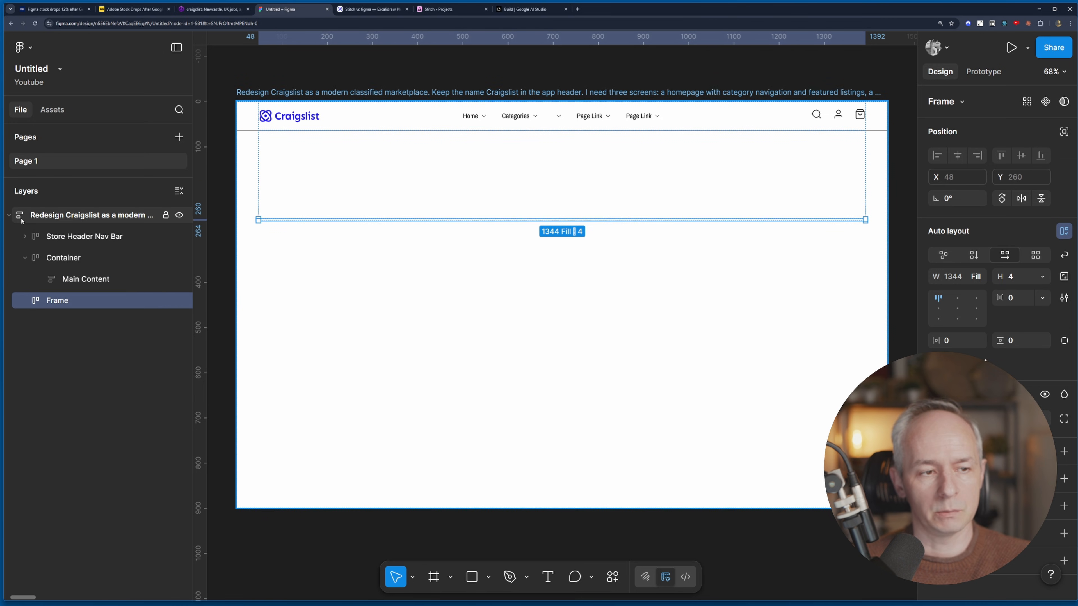
{"action": "left_click", "coordinate": [26, 258]}
{"action": "left_click", "coordinate": [469, 68]}
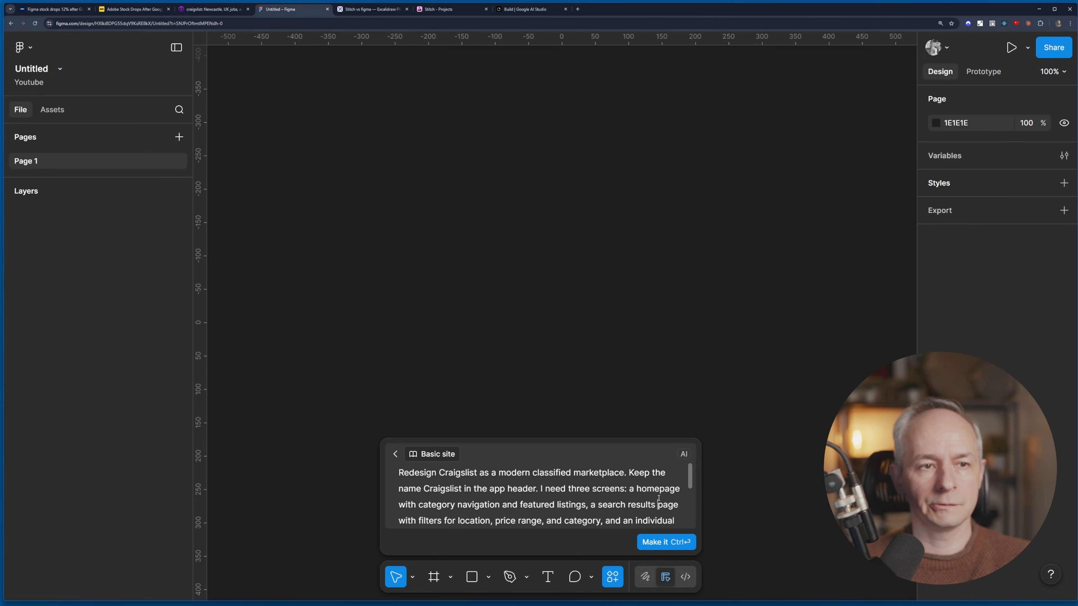
Step: Review the same three-screen Craigslist prompt in a new Figma file and generate the Basic site First Draft
{"action": "scroll", "coordinate": [658, 499], "scroll_direction": "down", "scroll_amount": 5}
{"action": "scroll", "coordinate": [653, 503], "scroll_direction": "up", "scroll_amount": 5}
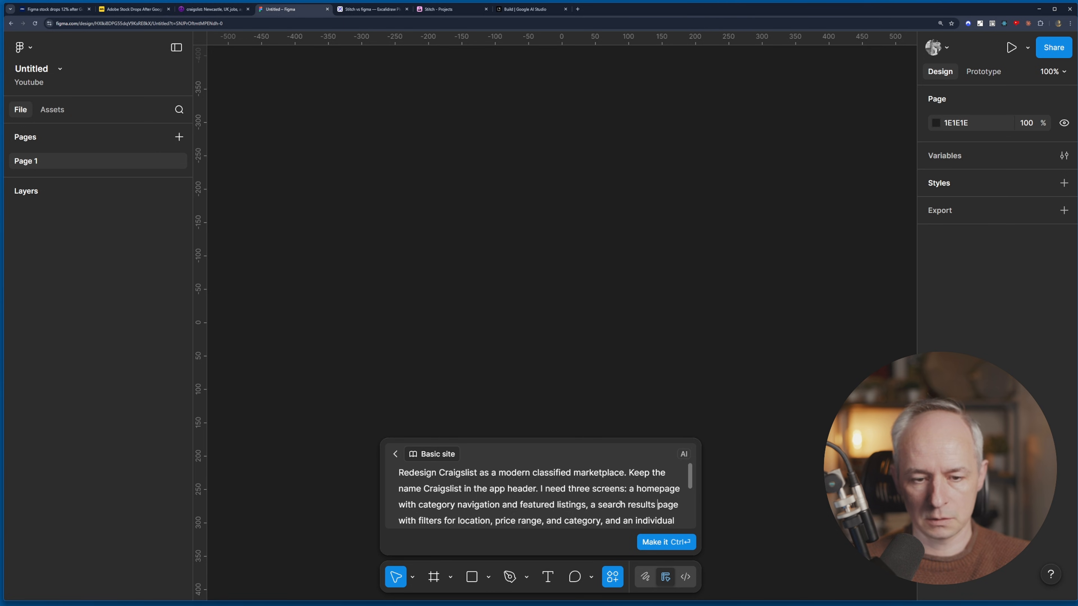
{"action": "scroll", "coordinate": [621, 505], "scroll_direction": "down", "scroll_amount": 5}
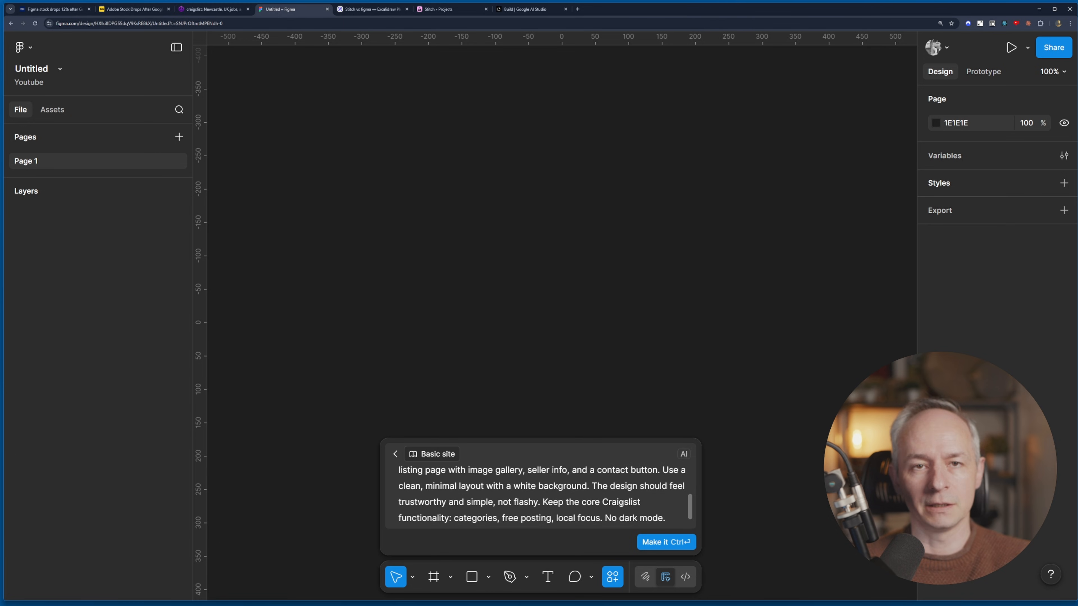
{"action": "scroll", "coordinate": [619, 505], "scroll_direction": "up", "scroll_amount": 5}
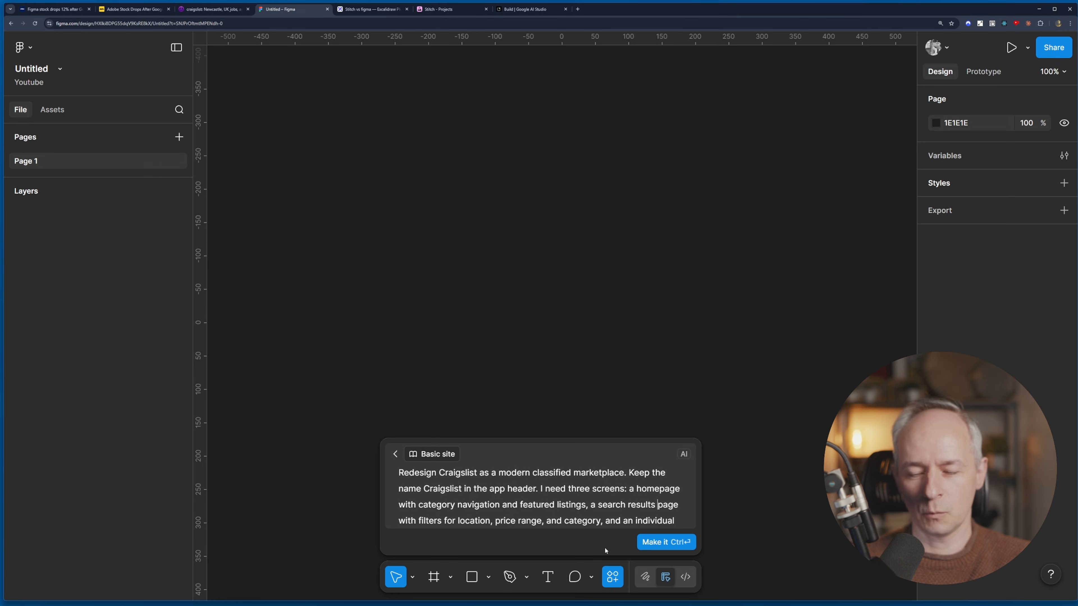
{"action": "left_click", "coordinate": [665, 542]}
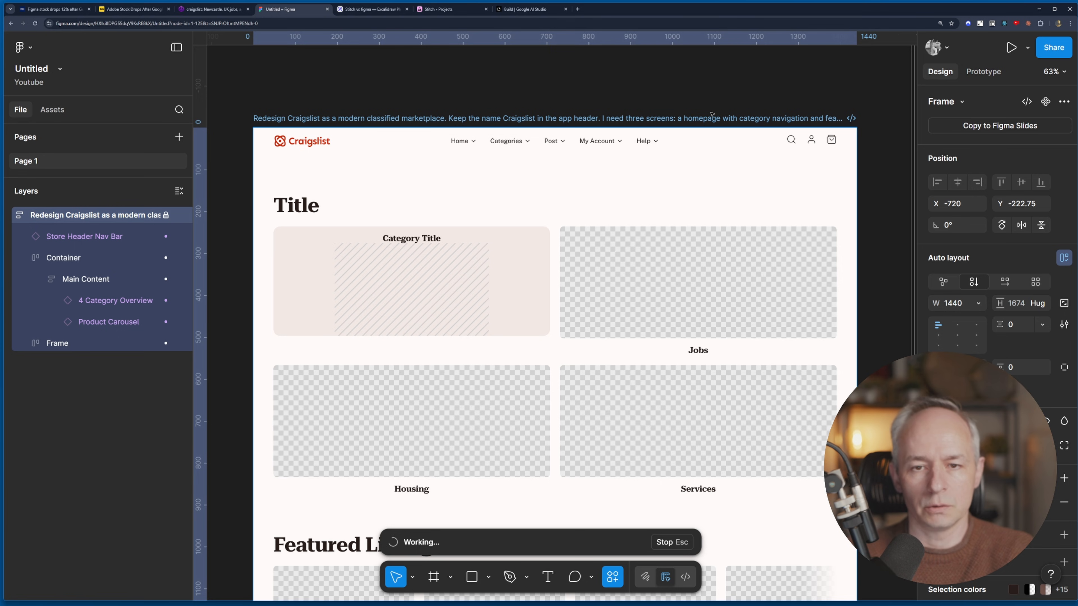
Step: Try the blue-accent and black-and-green styles on the finished First Draft, and apply the white style with the gold accent
{"action": "scroll", "coordinate": [555, 323], "scroll_direction": "down", "scroll_amount": 4}
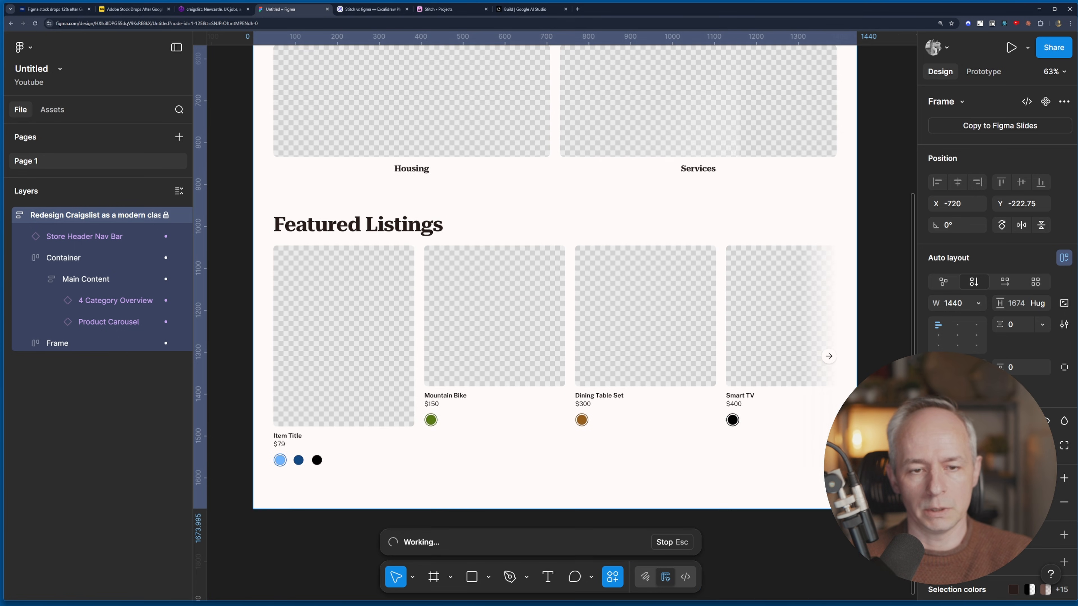
{"action": "scroll", "coordinate": [555, 322], "scroll_direction": "up", "scroll_amount": 1}
{"action": "scroll", "coordinate": [554, 323], "scroll_direction": "down", "scroll_amount": 1}
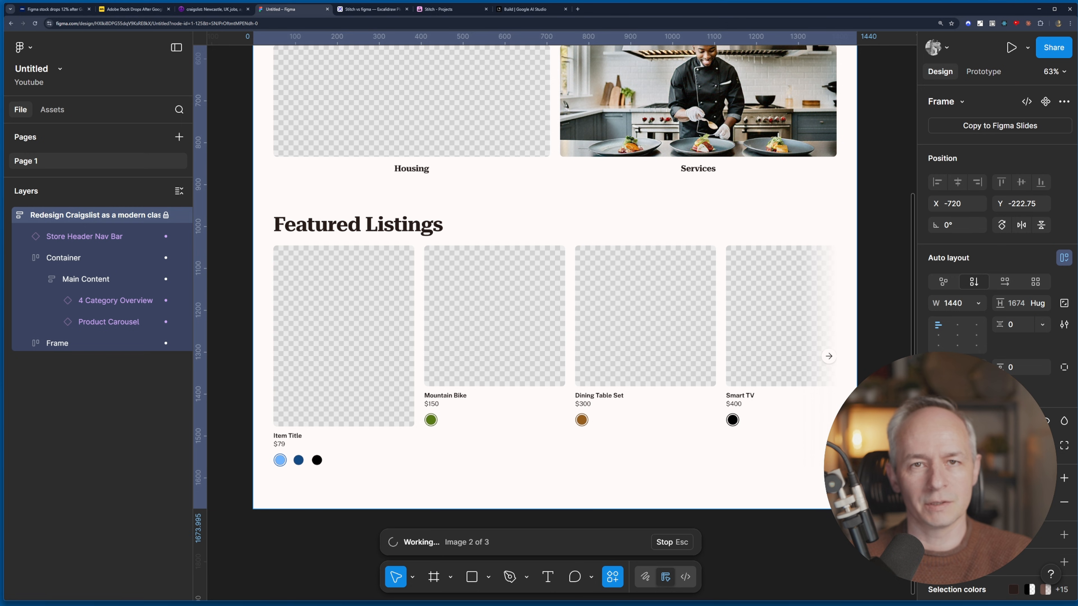
{"action": "scroll", "coordinate": [876, 354], "scroll_direction": "up", "scroll_amount": 7}
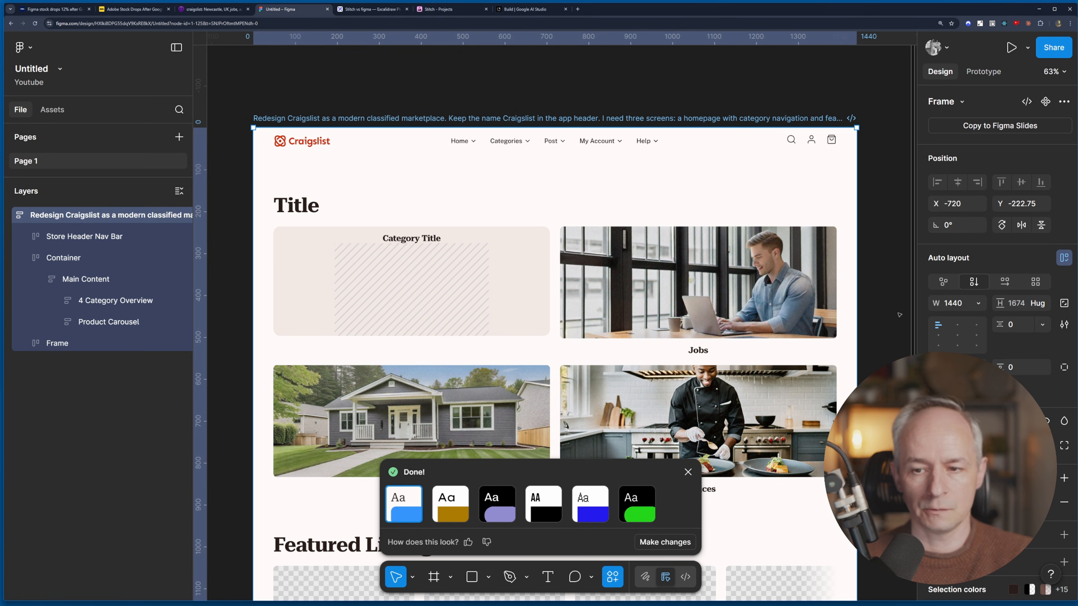
{"action": "left_click", "coordinate": [465, 508]}
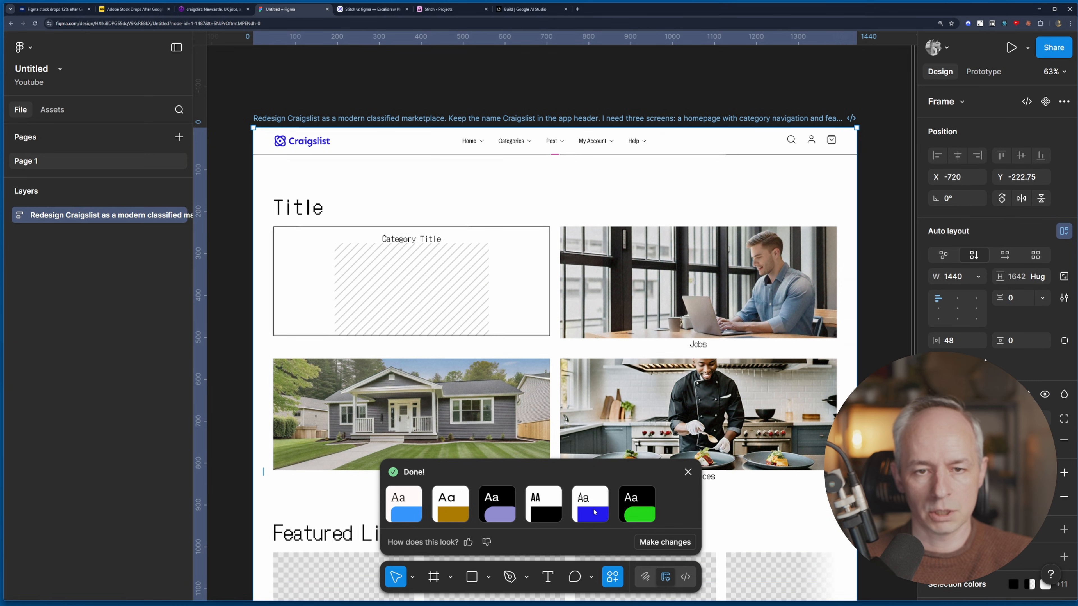
{"action": "left_click", "coordinate": [634, 514]}
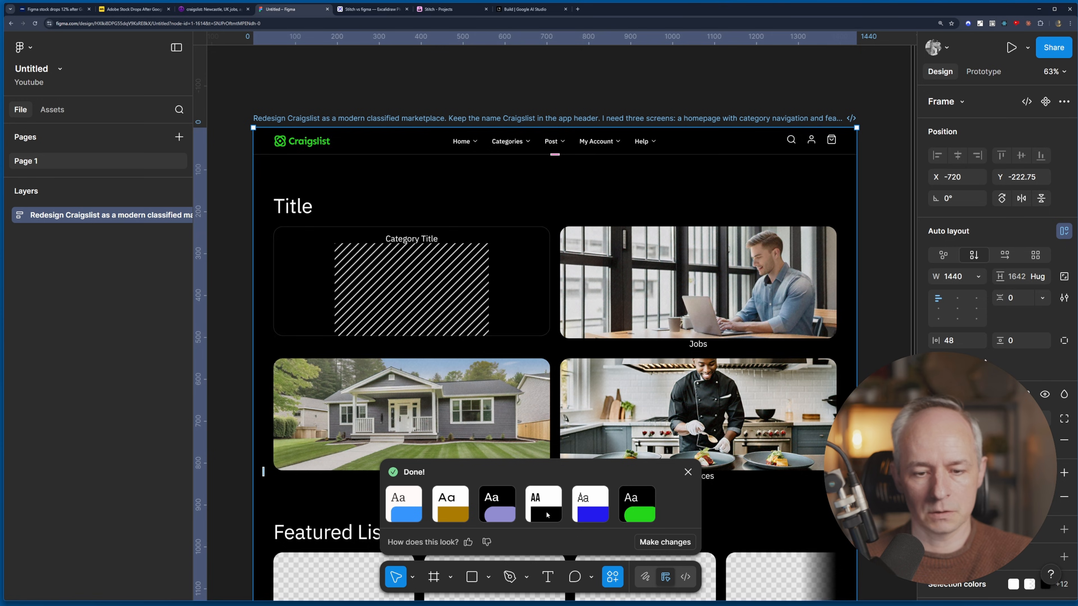
{"action": "left_click", "coordinate": [455, 513]}
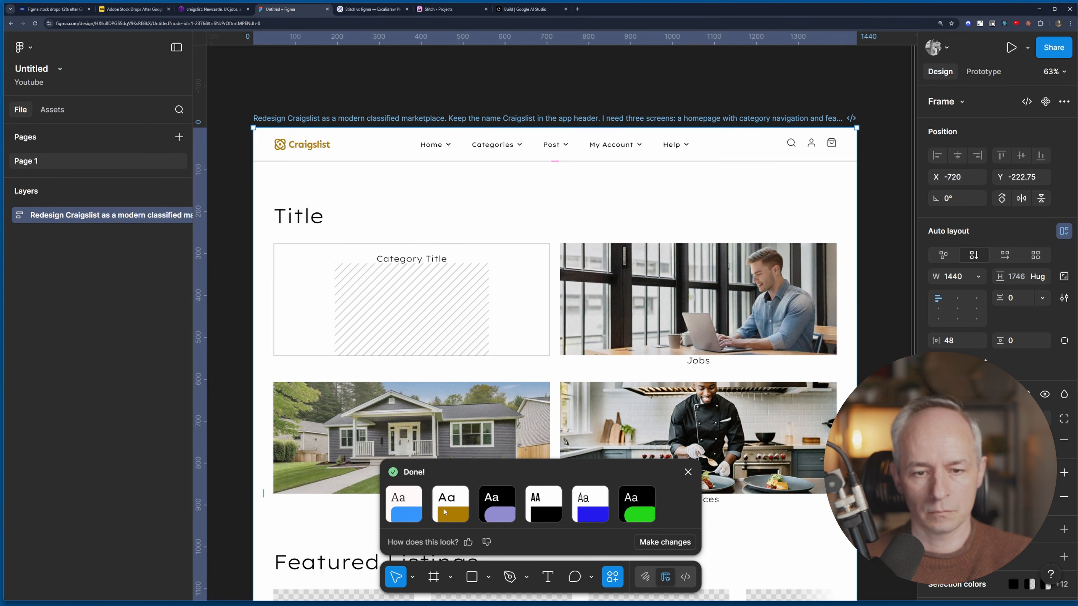
Step: Deselect the restyled Figma draft and examine its header, category section and Featured Listings
{"action": "key", "text": "Escape"}
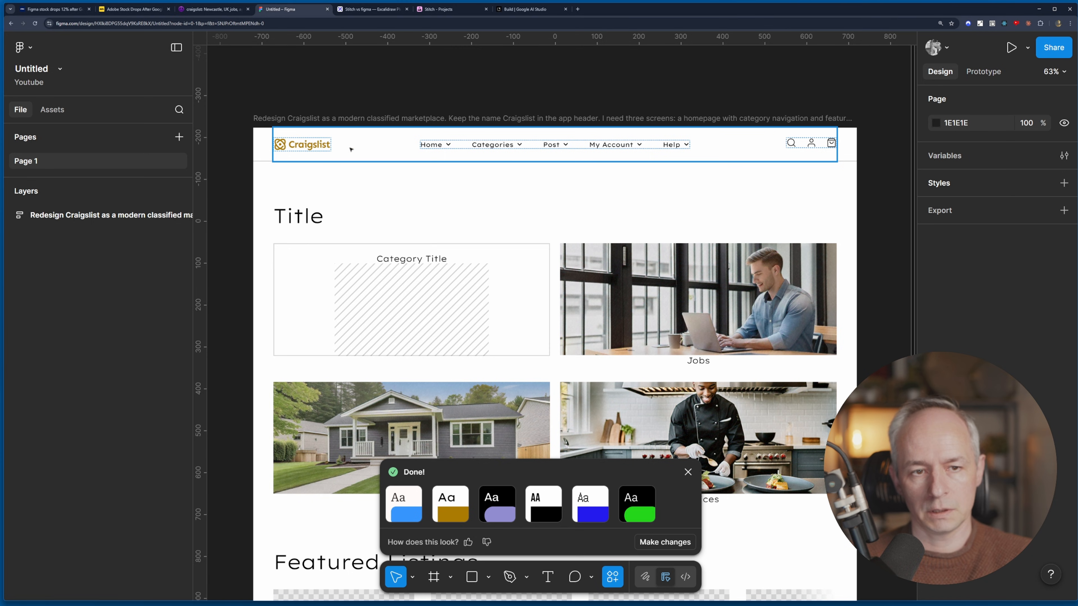
{"action": "scroll", "coordinate": [873, 161], "scroll_direction": "down", "scroll_amount": 5}
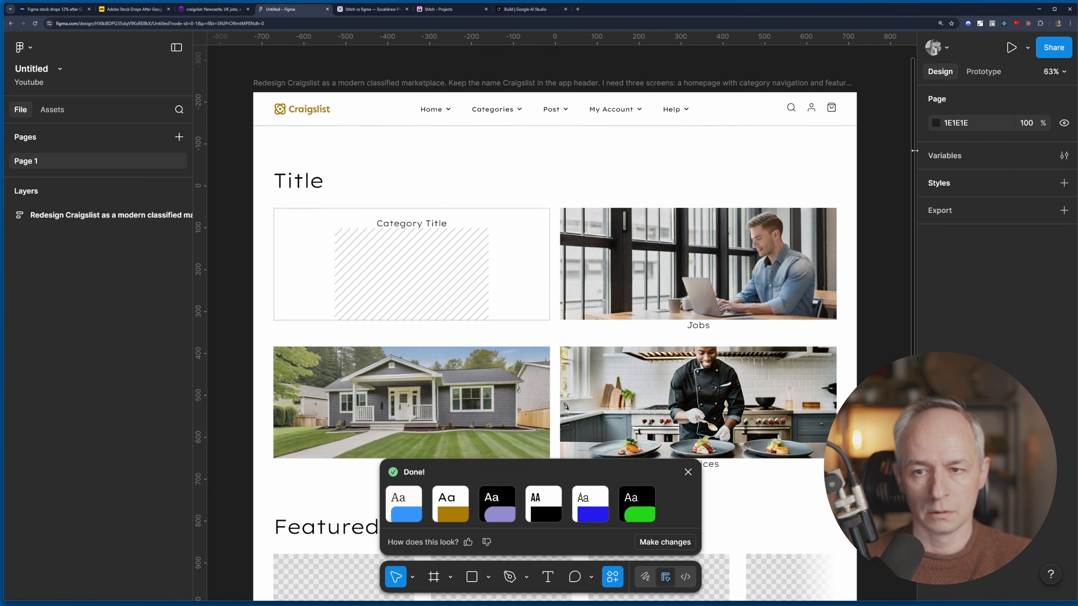
{"action": "scroll", "coordinate": [913, 298], "scroll_direction": "down", "scroll_amount": 4}
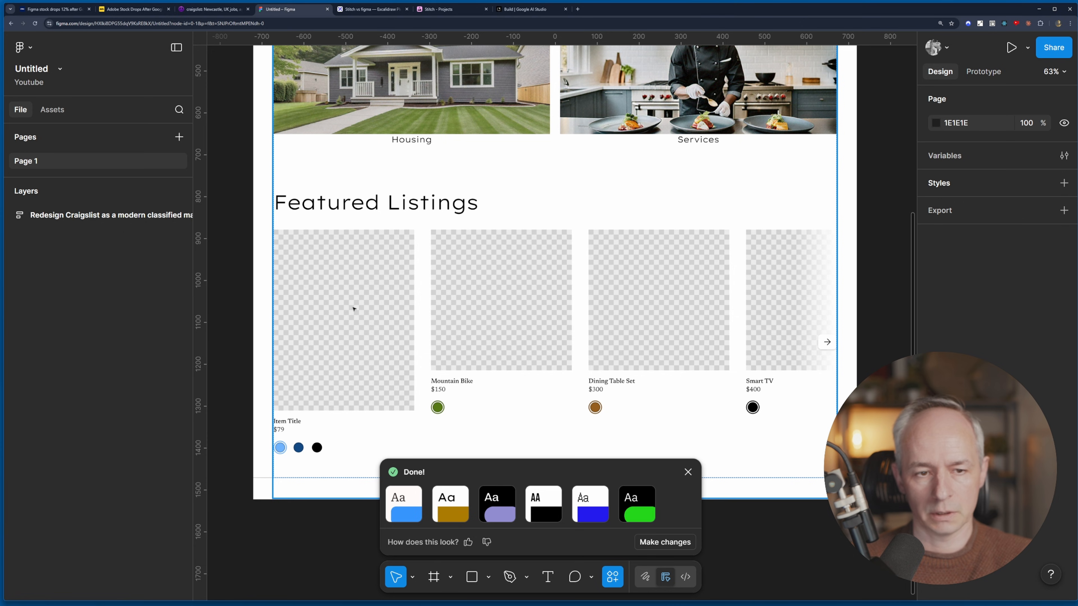
Step: Examine the Figma draft's category images and the Featured Listings item placeholders
{"action": "scroll", "coordinate": [909, 178], "scroll_direction": "up", "scroll_amount": 6}
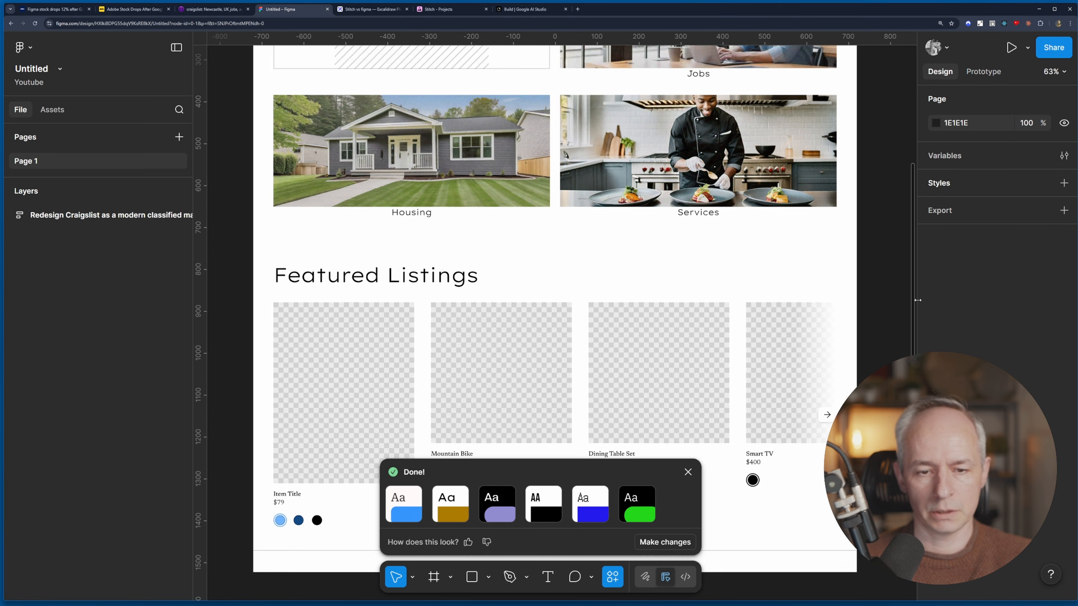
{"action": "scroll", "coordinate": [924, 169], "scroll_direction": "down", "scroll_amount": 7}
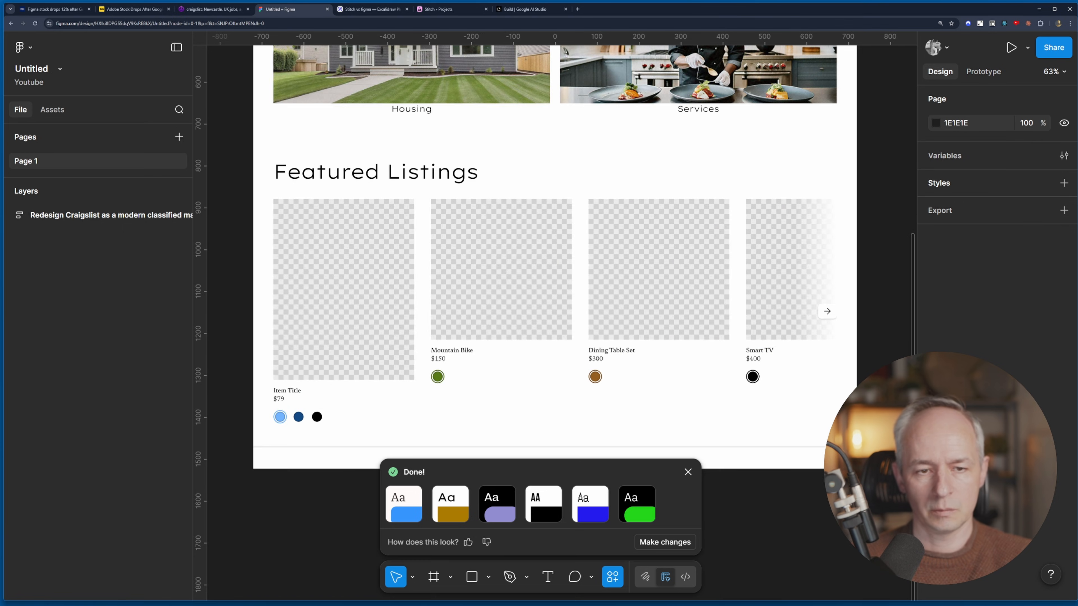
{"action": "scroll", "coordinate": [555, 297], "scroll_direction": "up", "scroll_amount": 1}
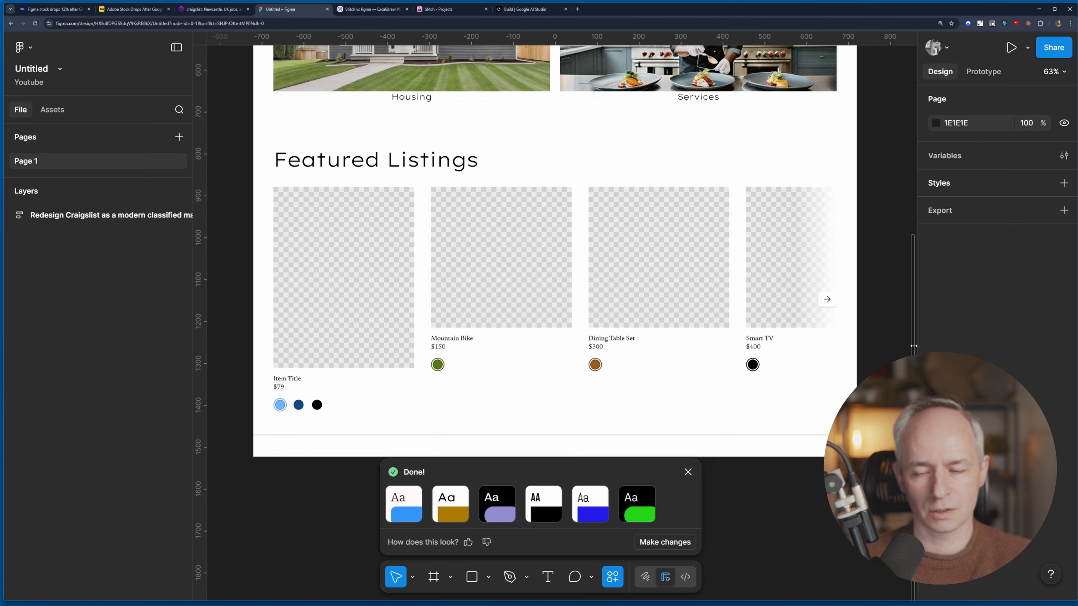
{"action": "left_click_drag", "start_coordinate": [912, 341], "coordinate": [919, 198]}
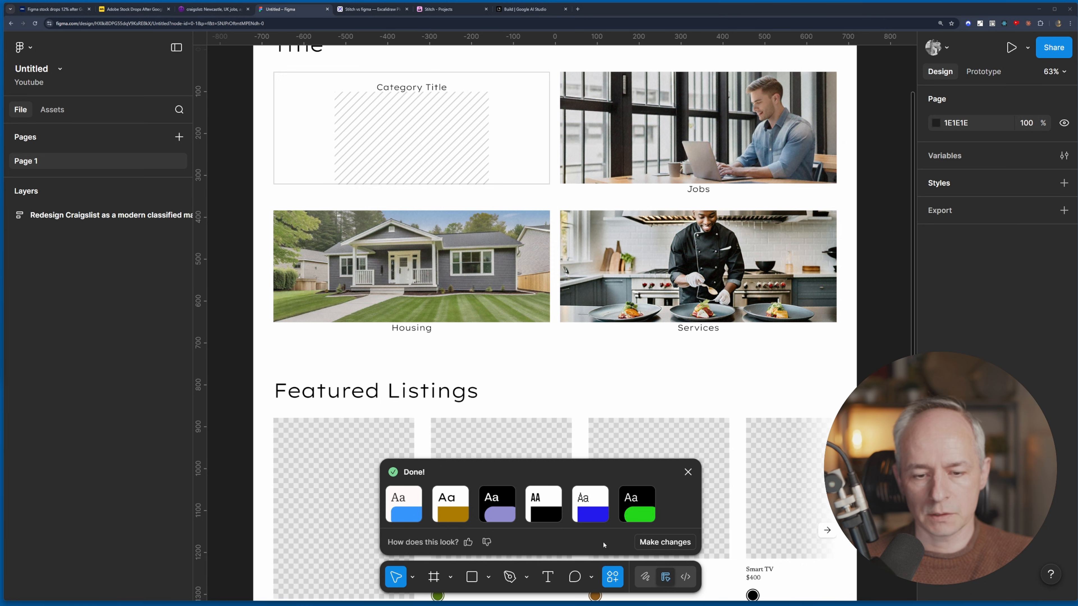
Step: Explore the First Draft's change options, trying dark and light mode and checking the spacing control, and close them
{"action": "left_click", "coordinate": [660, 543]}
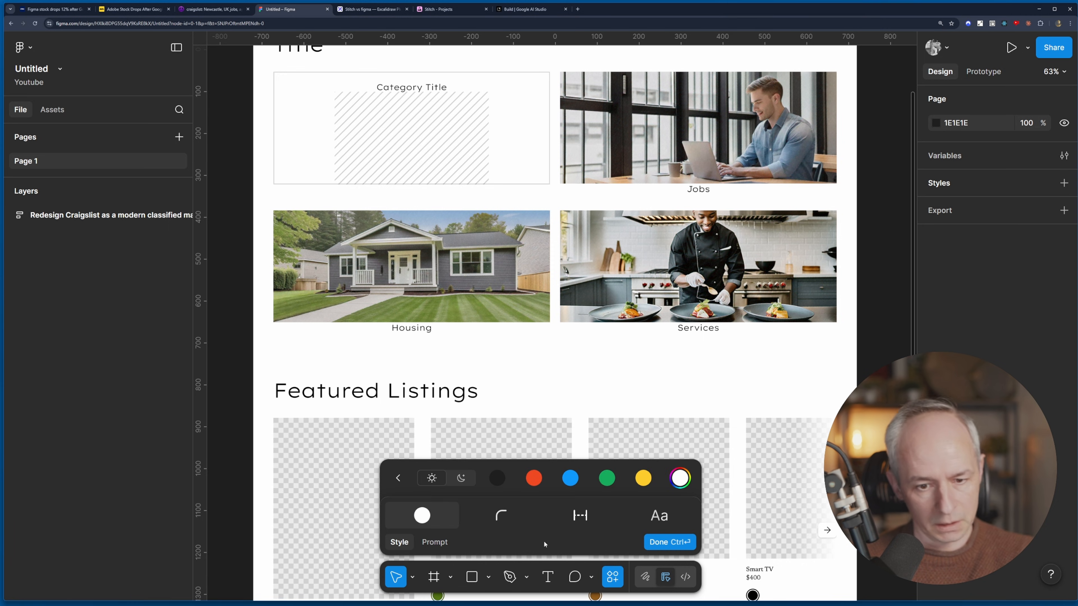
{"action": "left_click", "coordinate": [437, 519]}
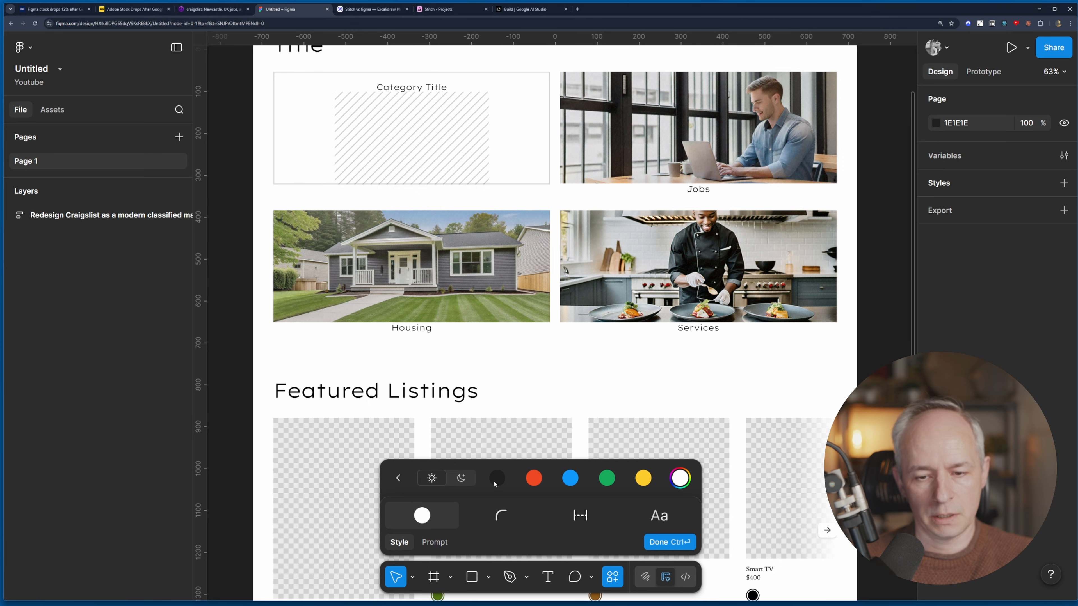
{"action": "left_click", "coordinate": [462, 480]}
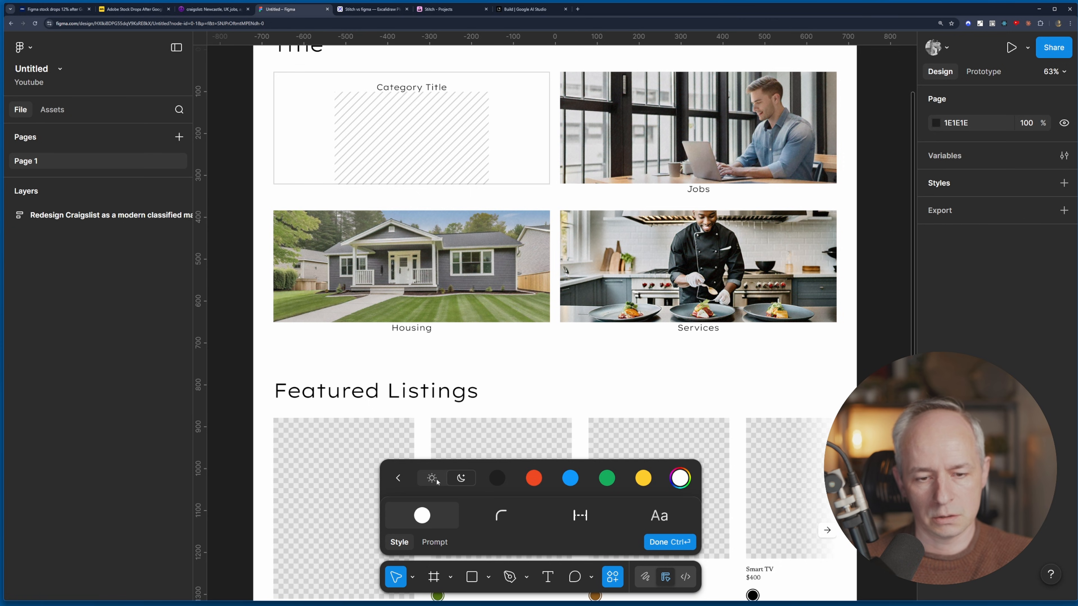
{"action": "left_click", "coordinate": [436, 480]}
{"action": "left_click", "coordinate": [461, 479]}
{"action": "left_click", "coordinate": [438, 479]}
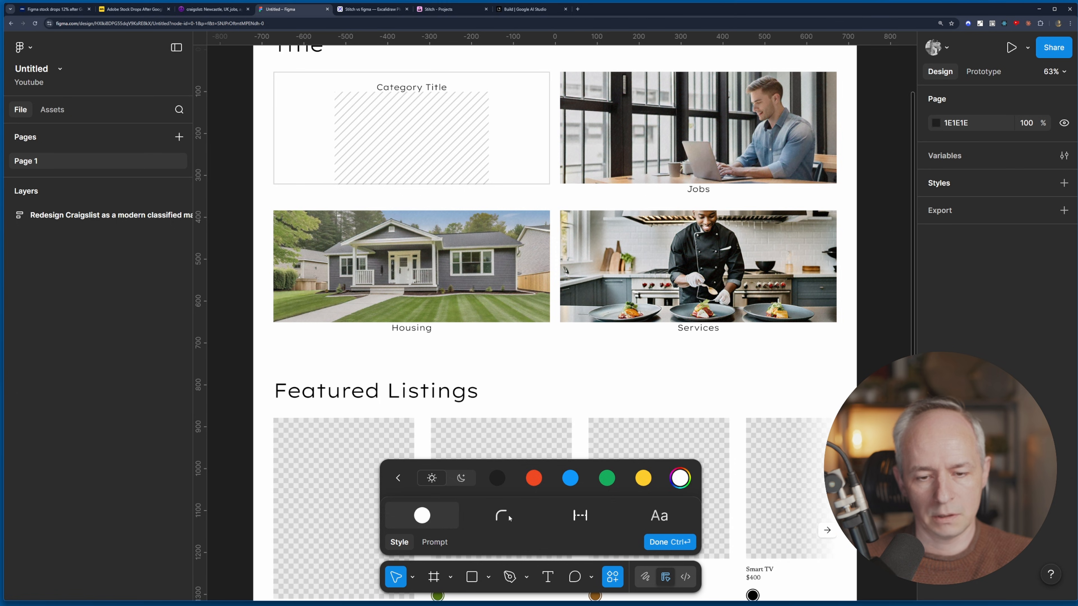
{"action": "left_click", "coordinate": [580, 516]}
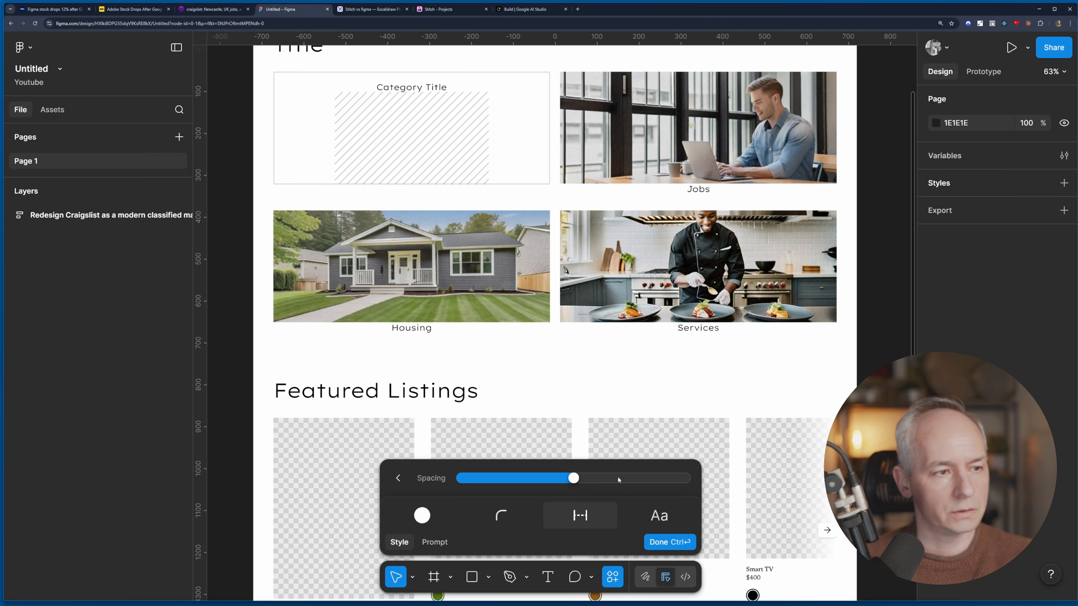
{"action": "left_click", "coordinate": [519, 425]}
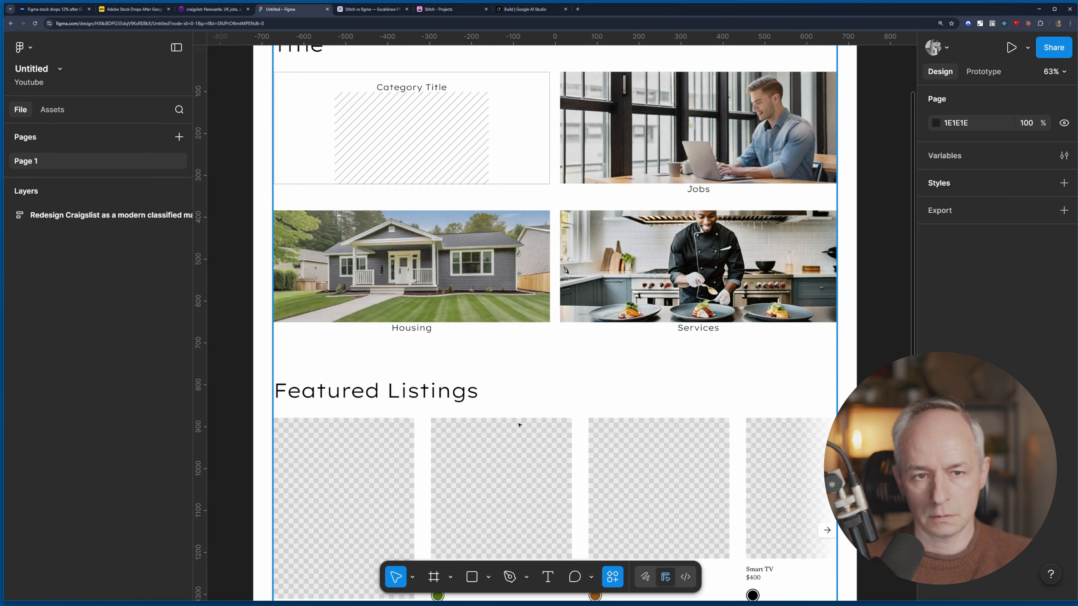
Step: Compare the Stitch Craigslist Homepage and Search Results screens side by side with the Figma draft
{"action": "left_click", "coordinate": [634, 377]}
{"action": "key", "text": "ctrl+k"}
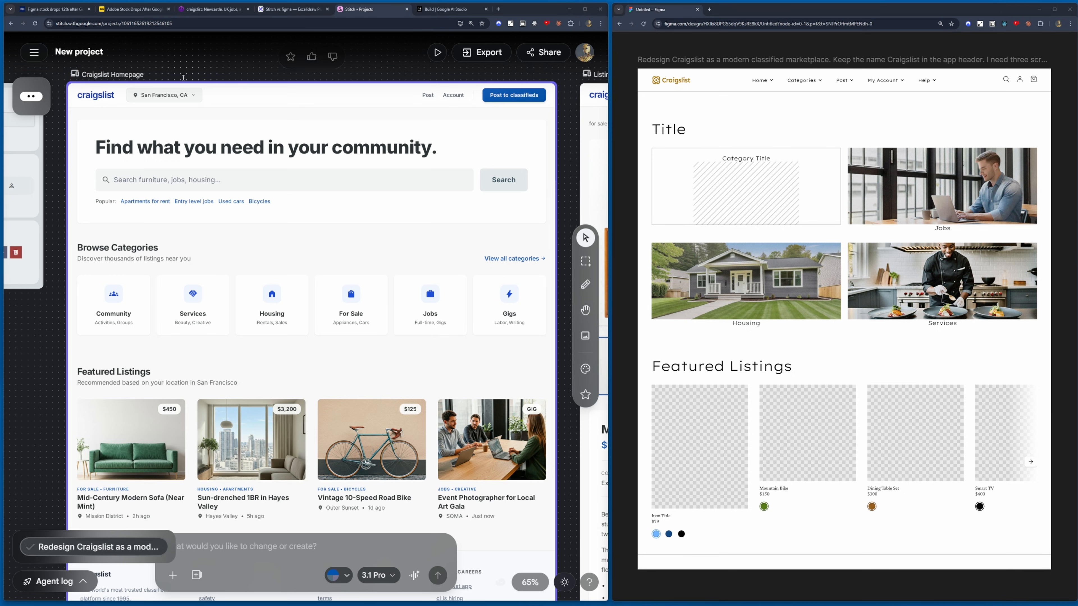
{"action": "left_click", "coordinate": [226, 71]}
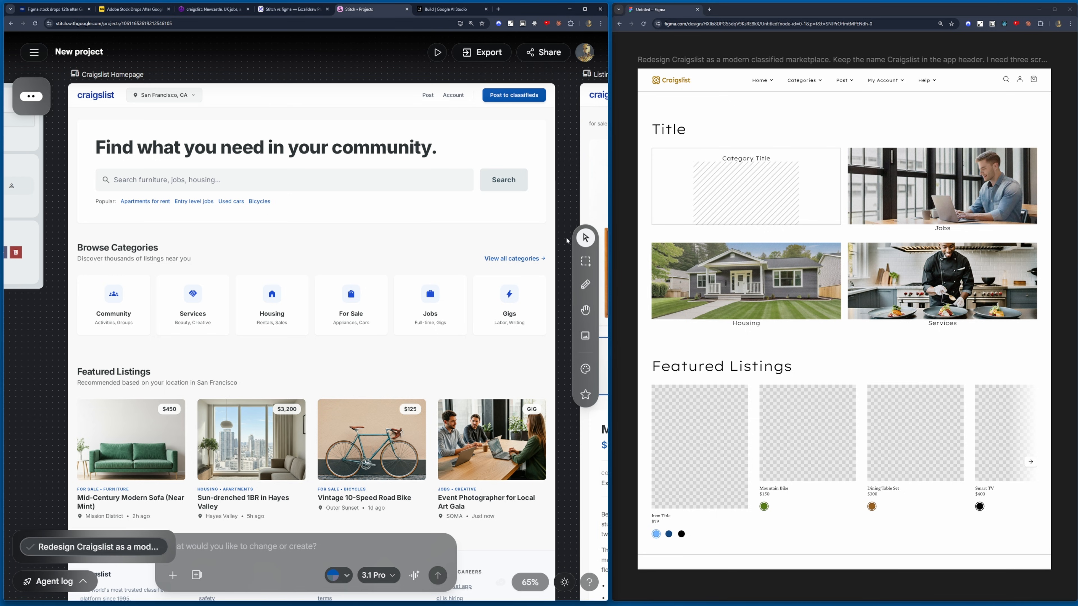
{"action": "left_click_drag", "start_coordinate": [567, 241], "coordinate": [56, 292]}
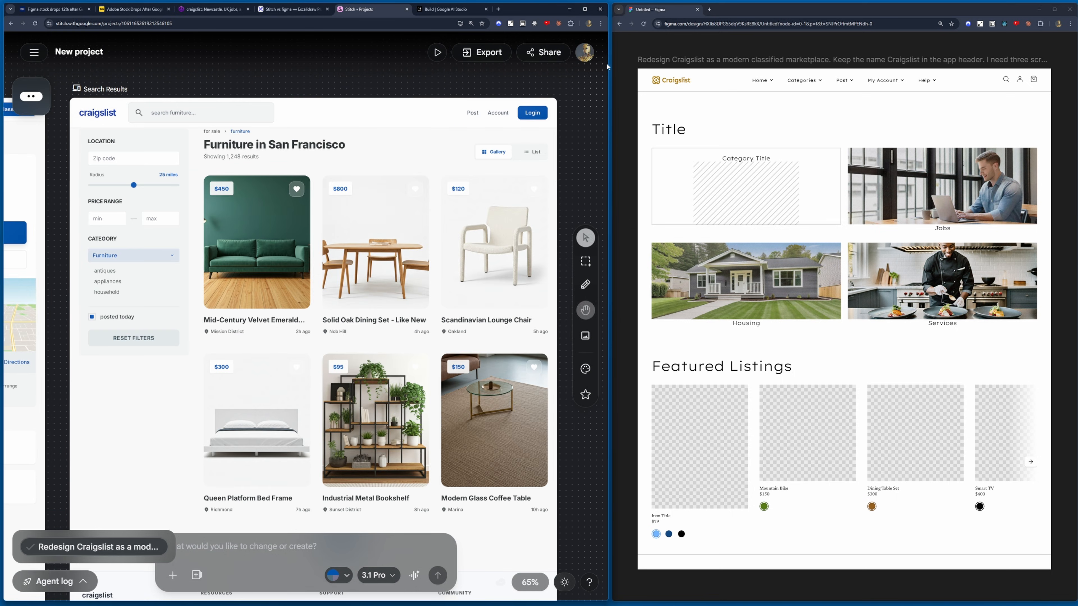
{"action": "left_click", "coordinate": [634, 86]}
{"action": "left_click_drag", "start_coordinate": [634, 86], "coordinate": [633, 84]}
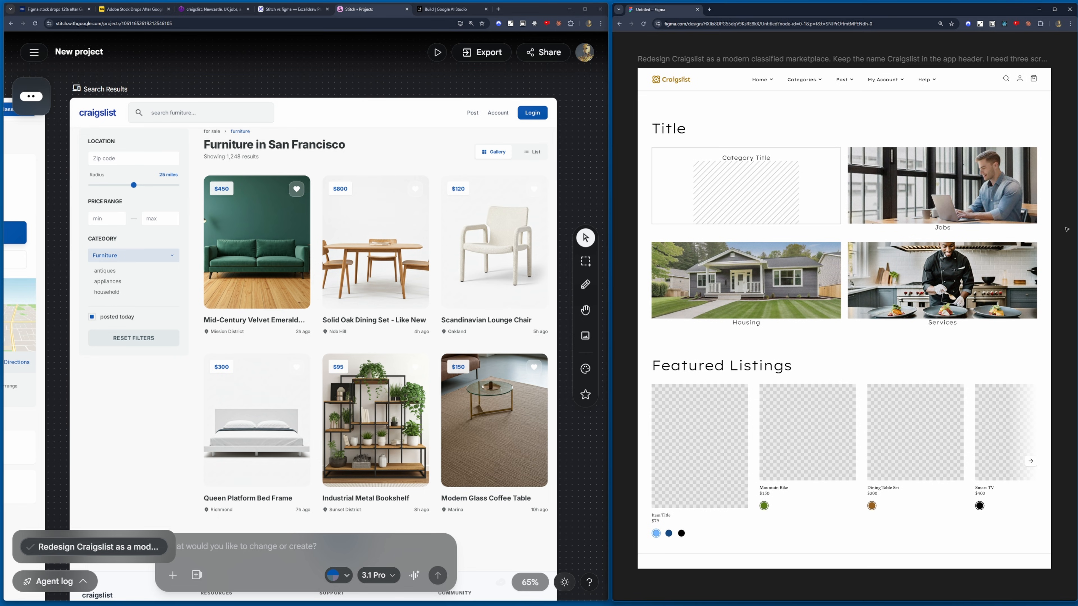
{"action": "scroll", "coordinate": [981, 306], "scroll_direction": "down", "scroll_amount": 3}
{"action": "scroll", "coordinate": [980, 306], "scroll_direction": "up", "scroll_amount": 3}
{"action": "left_click_drag", "start_coordinate": [349, 76], "coordinate": [366, 72]}
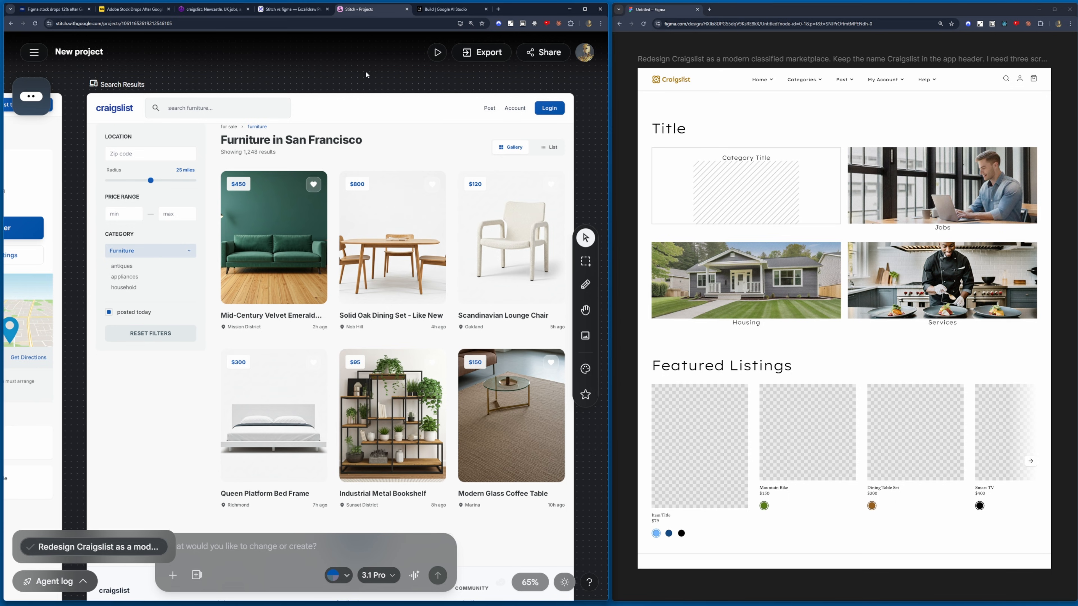
{"action": "left_click", "coordinate": [626, 73]}
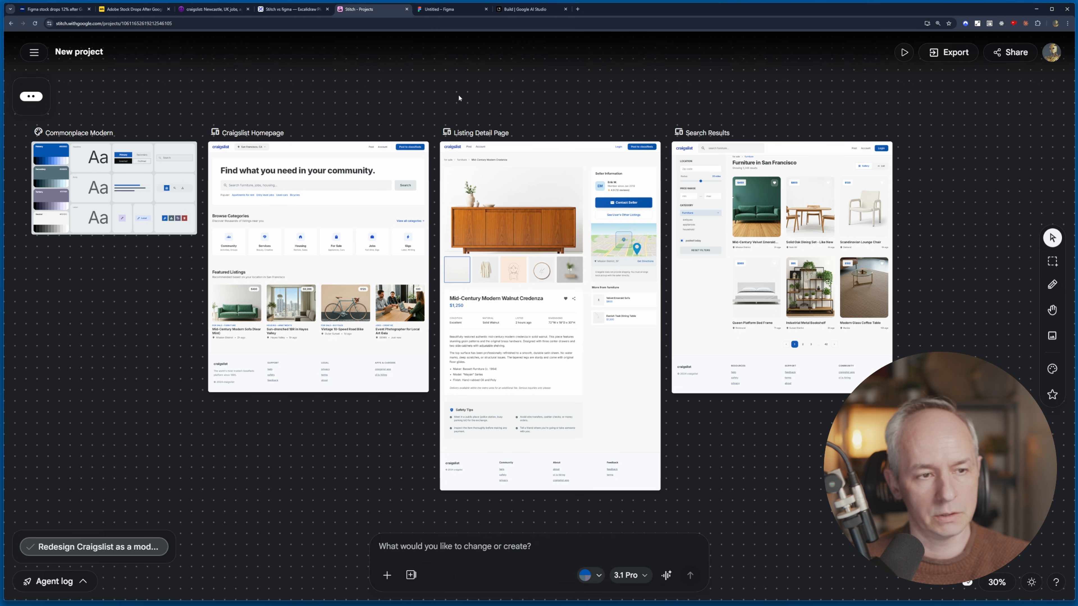
Step: Select all Stitch screens and export them to AI Studio with the description "Make this real."
{"action": "key", "text": "ctrl+a"}
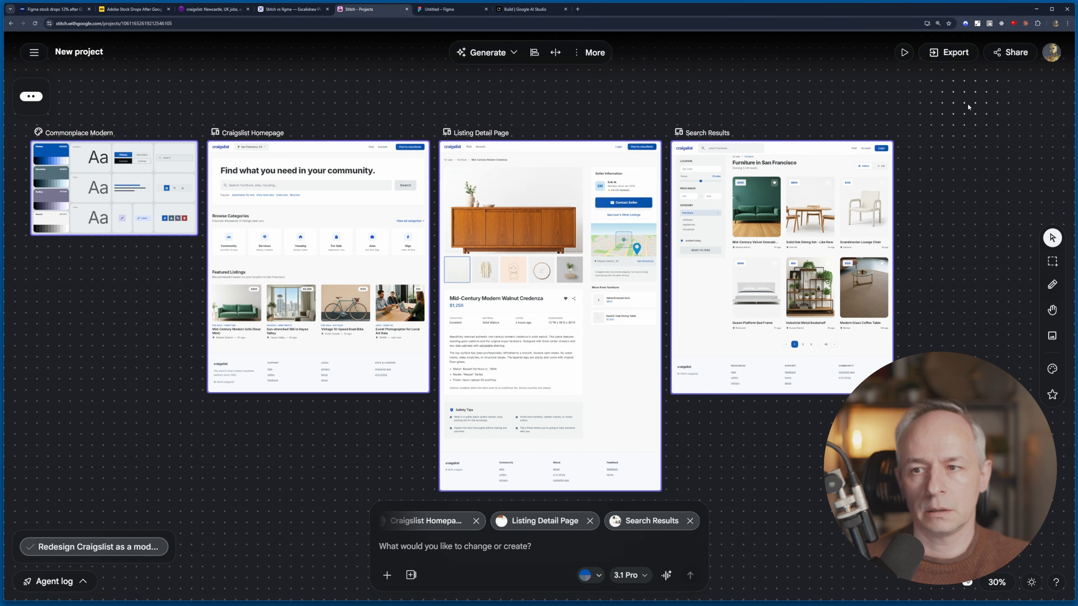
{"action": "left_click", "coordinate": [948, 52]}
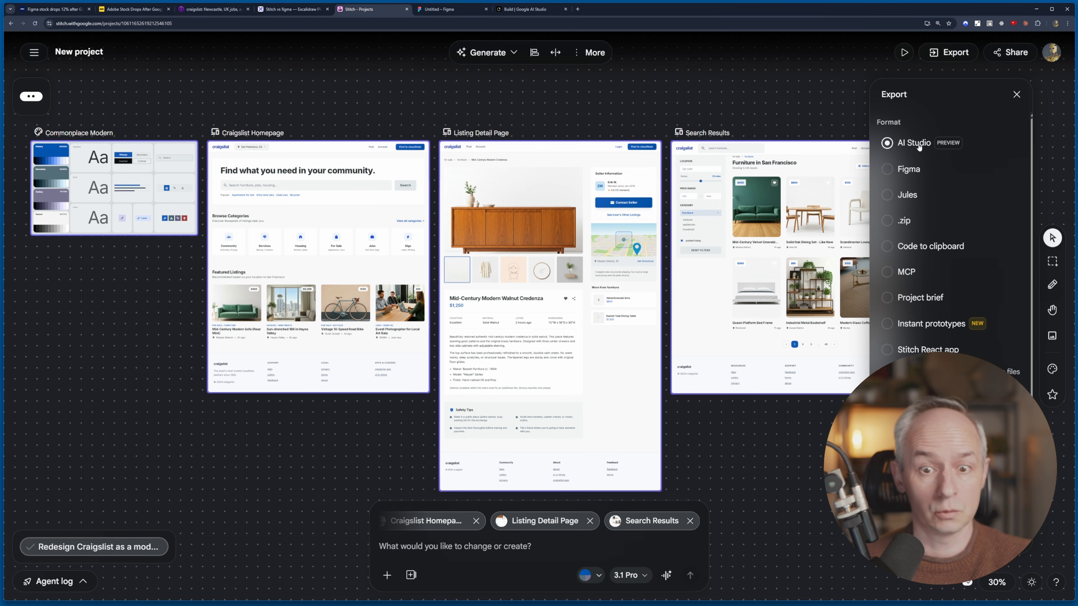
{"action": "scroll", "coordinate": [919, 147], "scroll_direction": "down", "scroll_amount": 1}
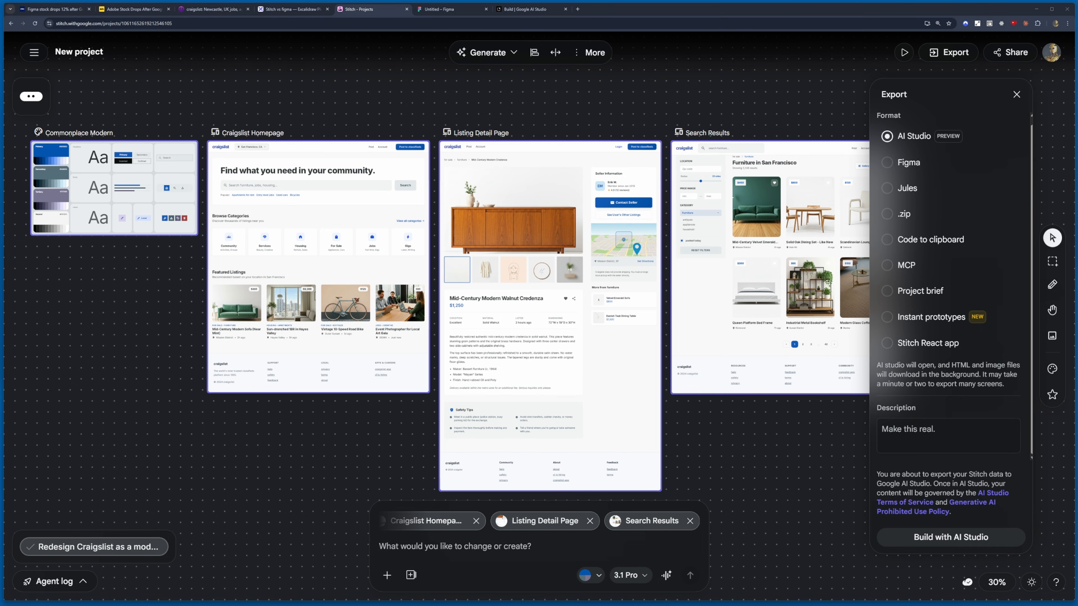
{"action": "left_click", "coordinate": [933, 429]}
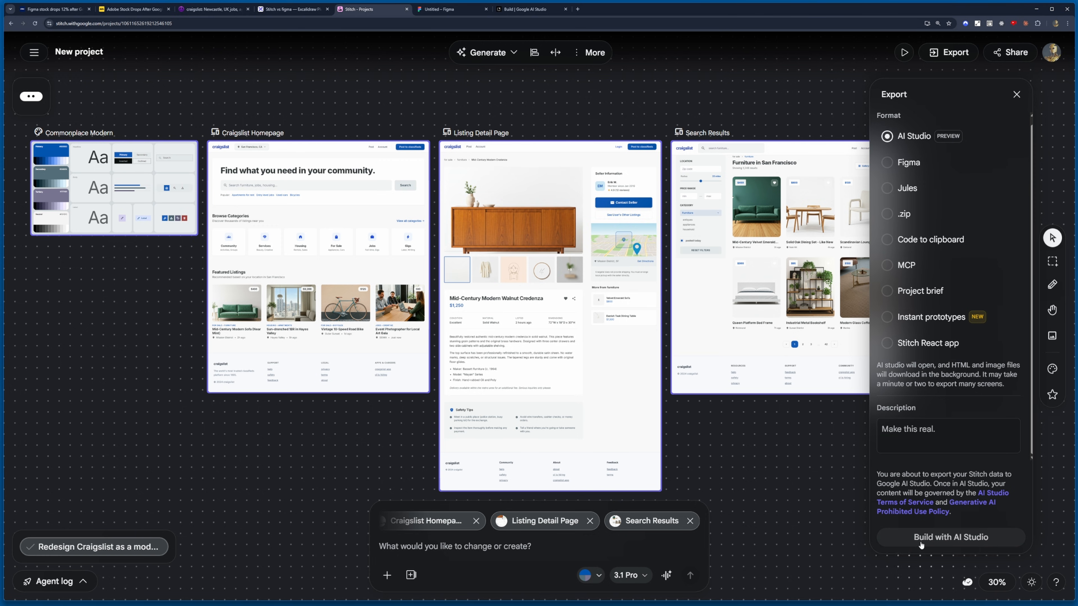
{"action": "left_click", "coordinate": [983, 543]}
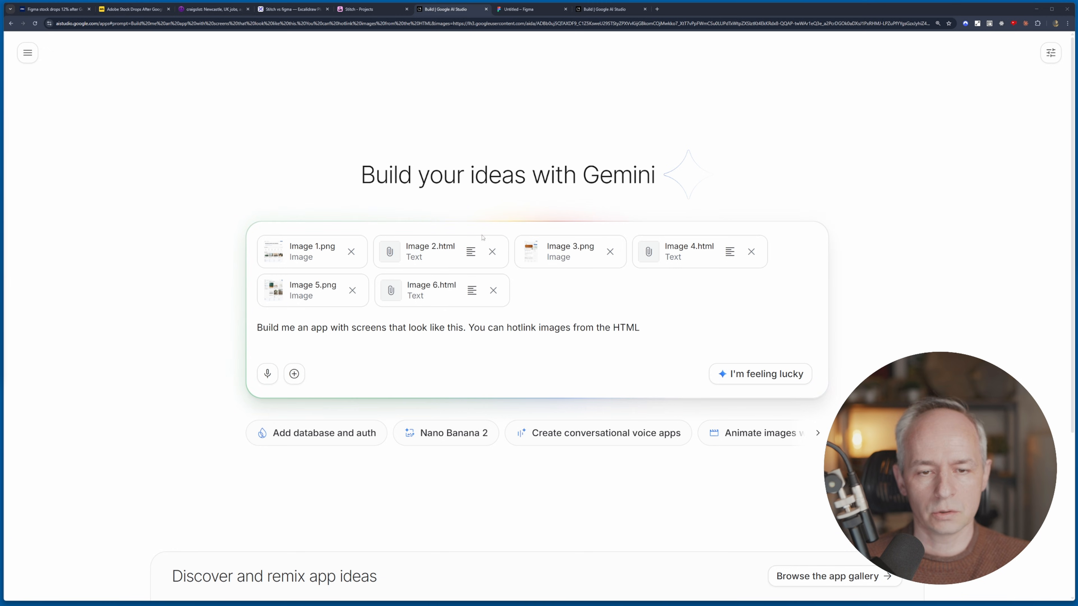
Step: End the prefilled AI Studio app prompt with a period and build the app from the attached screens
{"action": "left_click", "coordinate": [662, 327]}
{"action": "type", "text": "."}
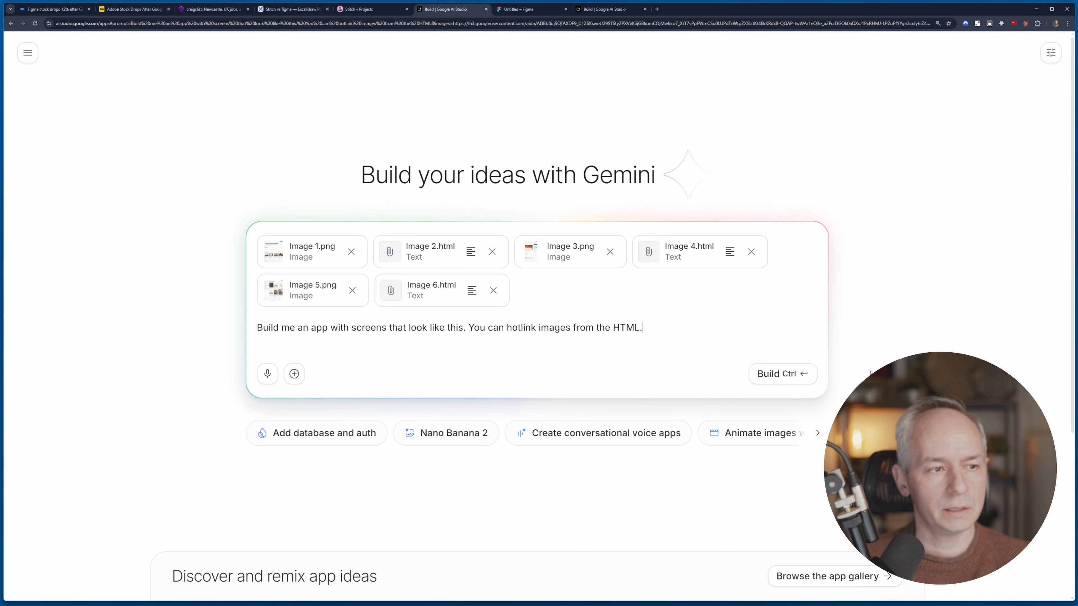
{"action": "left_click", "coordinate": [771, 375]}
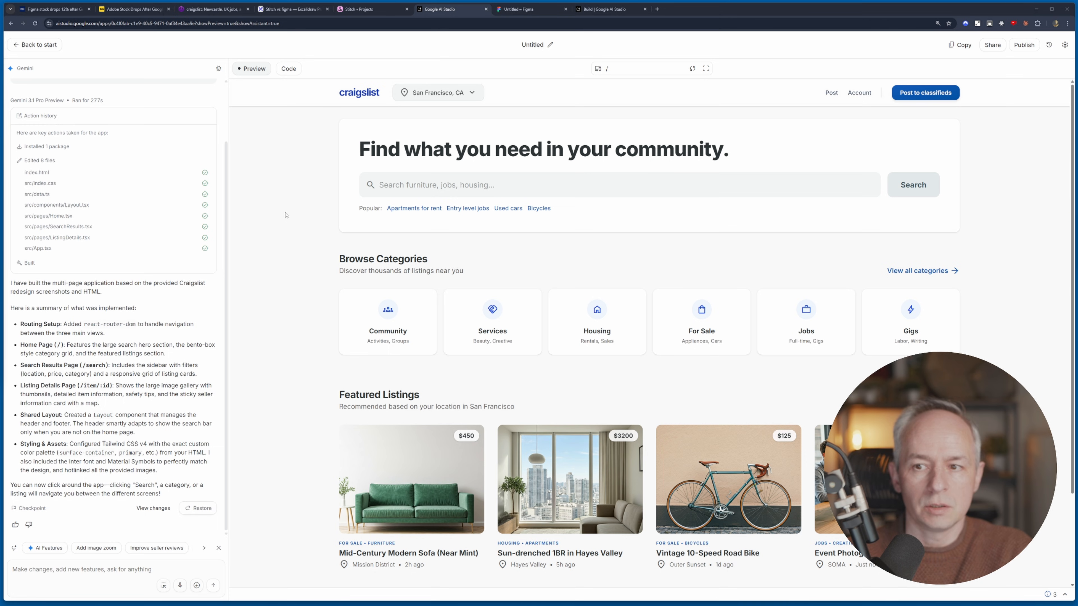
Step: Examine the built Craigslist homepage in the AI Studio preview, from the search section down to the footer
{"action": "scroll", "coordinate": [310, 255], "scroll_direction": "down", "scroll_amount": 3}
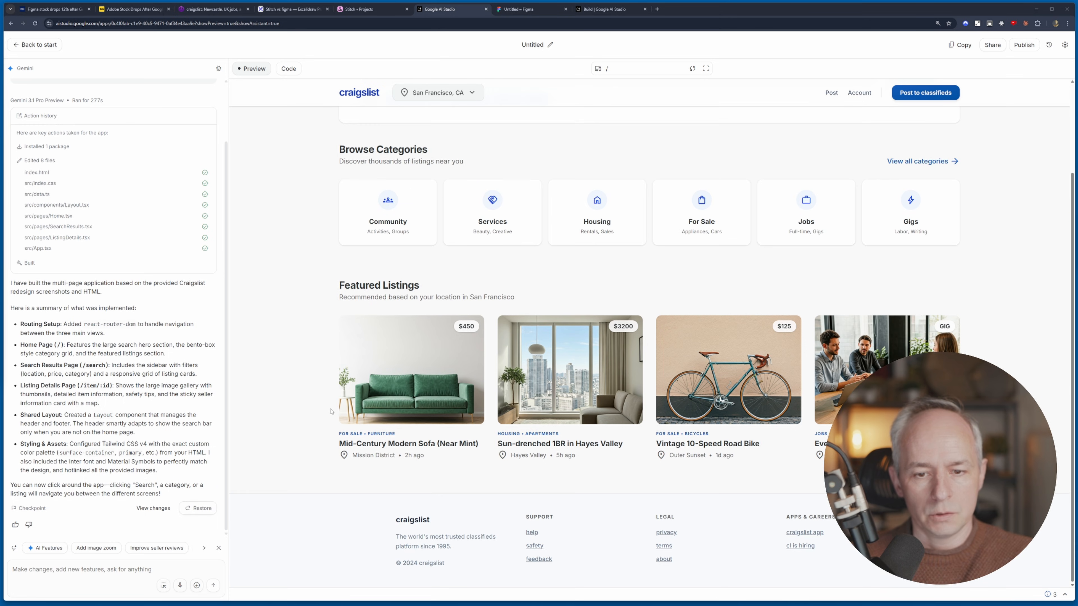
{"action": "scroll", "coordinate": [322, 340], "scroll_direction": "up", "scroll_amount": 3}
{"action": "scroll", "coordinate": [332, 412], "scroll_direction": "down", "scroll_amount": 3}
{"action": "scroll", "coordinate": [332, 411], "scroll_direction": "up", "scroll_amount": 3}
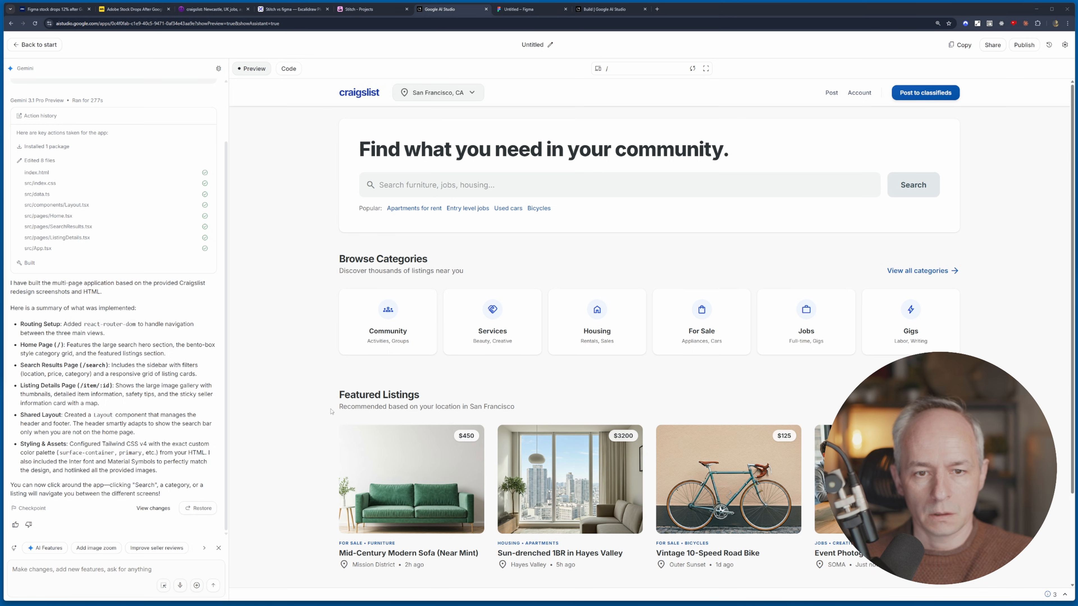
Step: Test the previewed homepage's search field with the text "fff" and clear it again
{"action": "left_click", "coordinate": [446, 184]}
{"action": "type", "text": "fff"}
{"action": "key", "text": "BackSpace"}
{"action": "key", "text": "BackSpace"}
{"action": "key", "text": "BackSpace"}
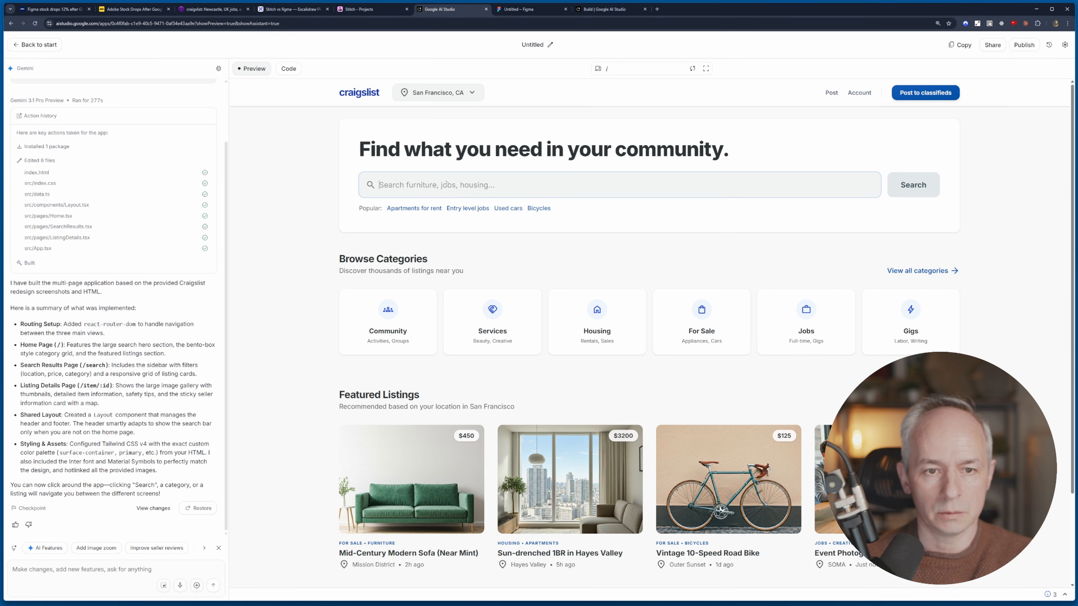
{"action": "left_click", "coordinate": [335, 277]}
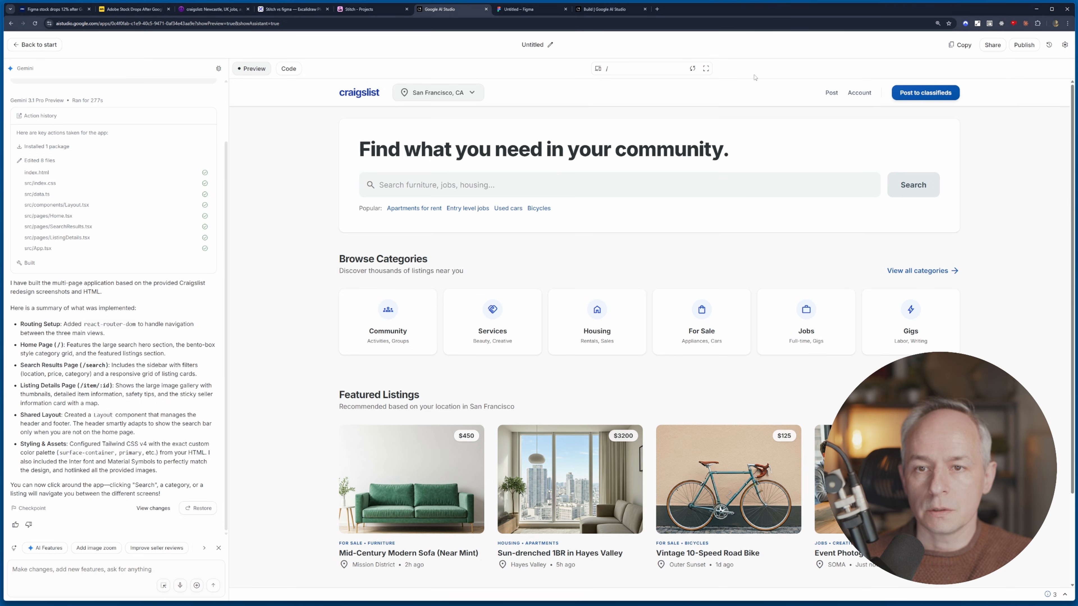
Step: Show the app preview full screen and enlarged, and examine its categories, Featured Listings and footer
{"action": "left_click", "coordinate": [706, 69]}
{"action": "key", "text": "ctrl+plus"}
{"action": "key", "text": "ctrl+plus"}
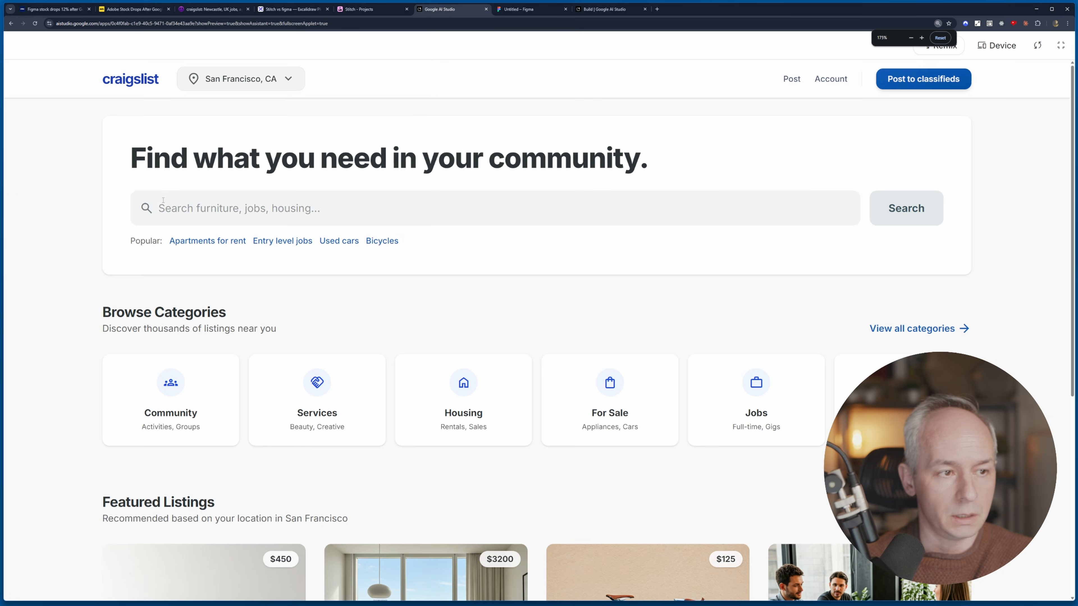
{"action": "key", "text": "ctrl+plus"}
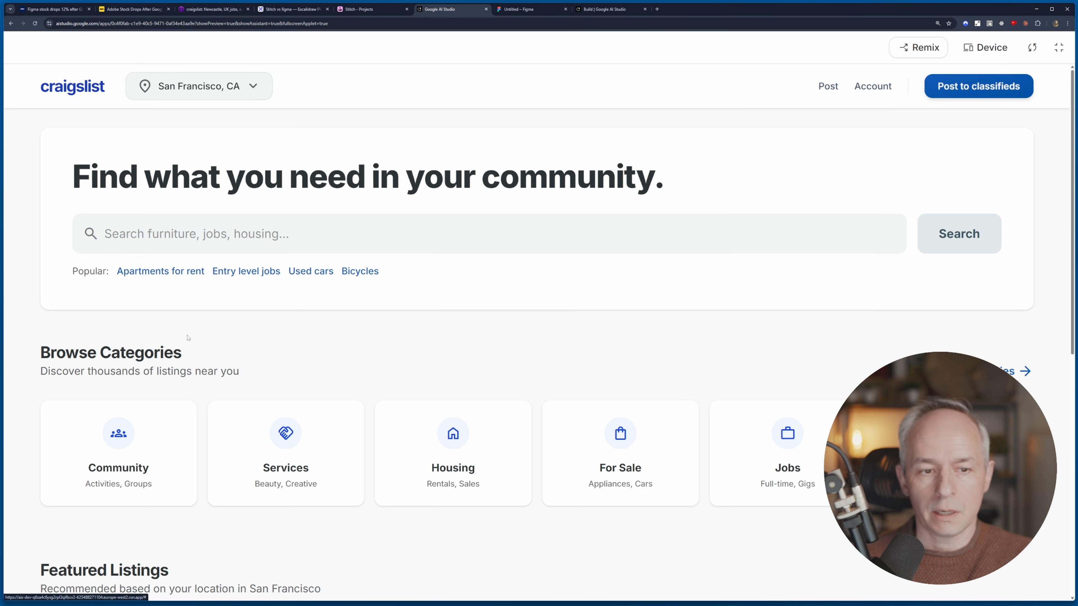
{"action": "scroll", "coordinate": [188, 338], "scroll_direction": "down", "scroll_amount": 2}
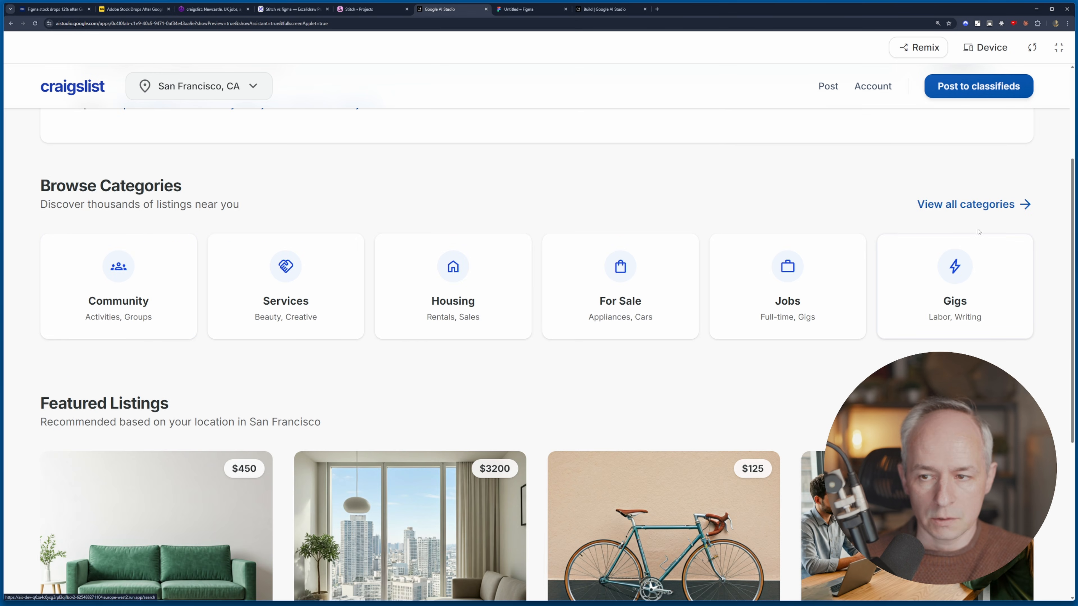
{"action": "scroll", "coordinate": [486, 381], "scroll_direction": "down", "scroll_amount": 3}
{"action": "scroll", "coordinate": [489, 381], "scroll_direction": "up", "scroll_amount": 6}
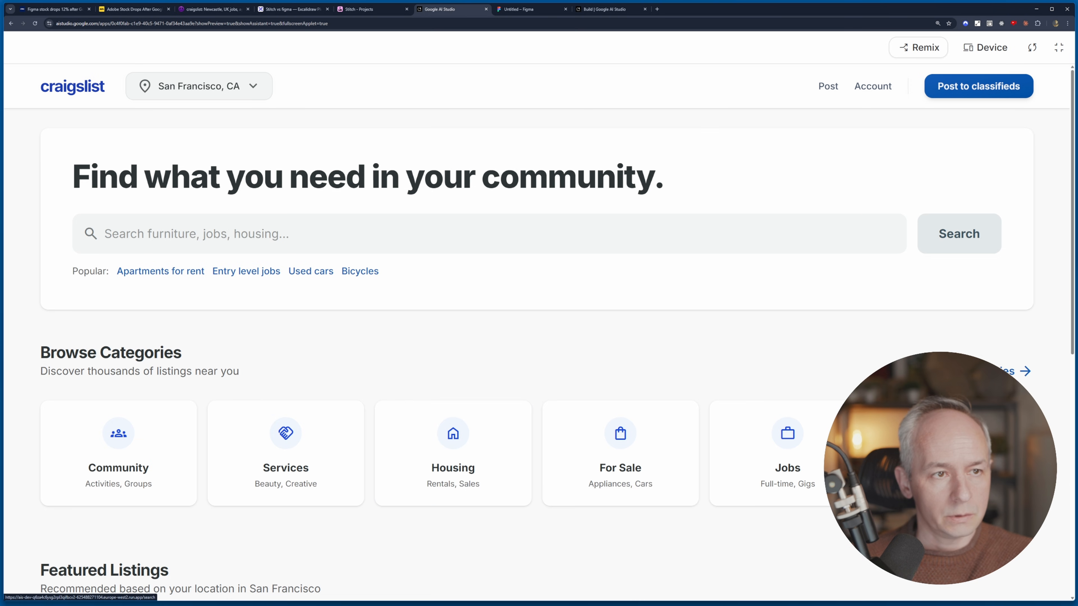
{"action": "scroll", "coordinate": [240, 189], "scroll_direction": "down", "scroll_amount": 5}
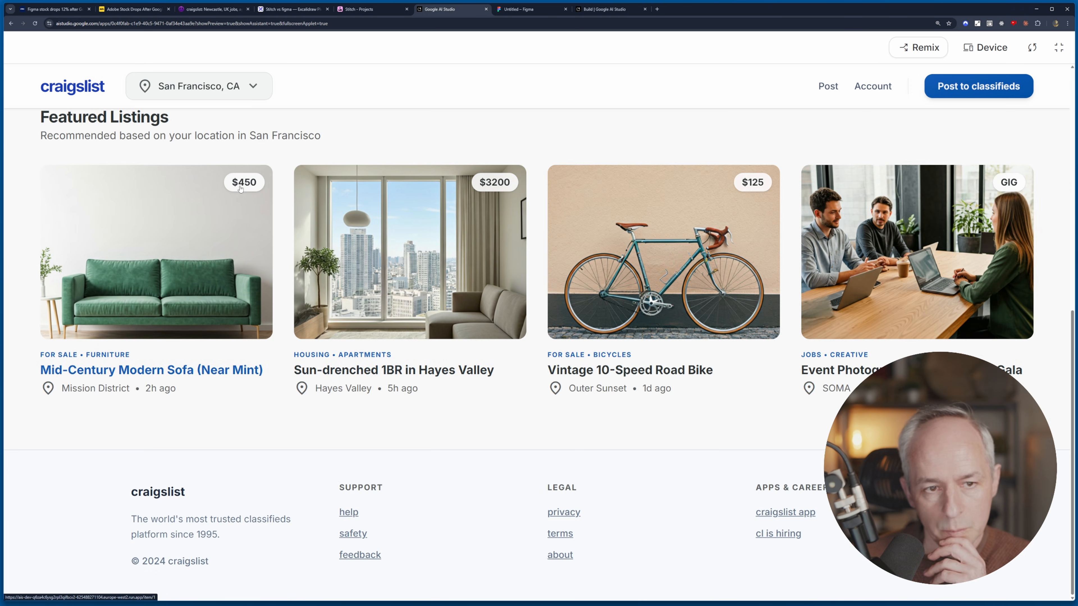
{"action": "scroll", "coordinate": [240, 189], "scroll_direction": "up", "scroll_amount": 5}
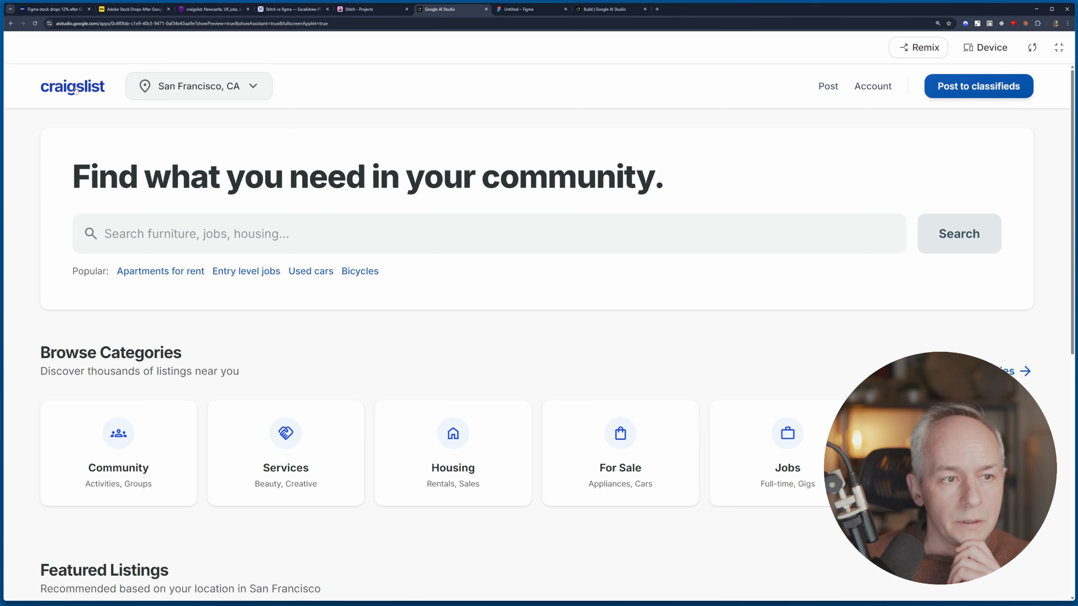
Step: Open the Mid-Century Modern Sofa listing from Featured Listings and inspect its detail page
{"action": "scroll", "coordinate": [238, 255], "scroll_direction": "down", "scroll_amount": 5}
{"action": "left_click", "coordinate": [175, 396]}
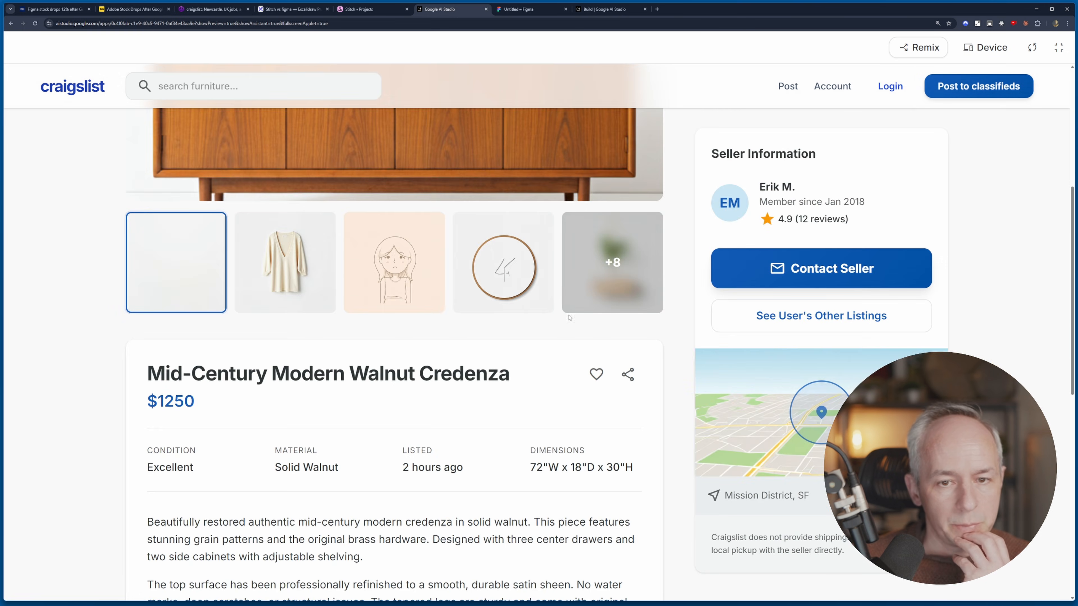
{"action": "scroll", "coordinate": [570, 317], "scroll_direction": "up", "scroll_amount": 7}
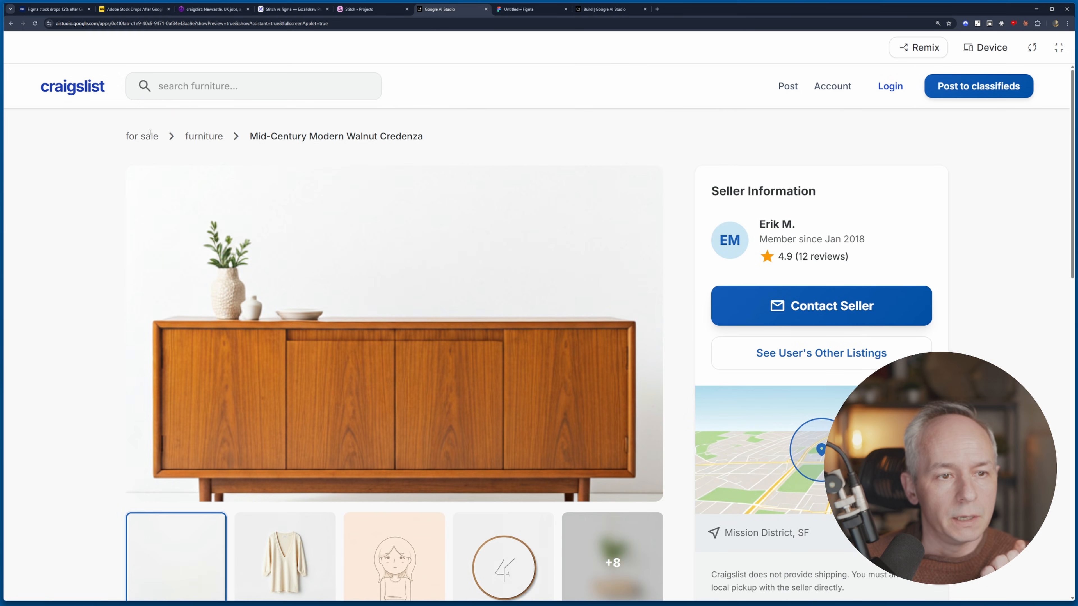
Step: Examine the Mid-Century Modern Walnut Credenza detail page, including its photo gallery, item details, description, seller card and map
{"action": "scroll", "coordinate": [252, 378], "scroll_direction": "down", "scroll_amount": 5}
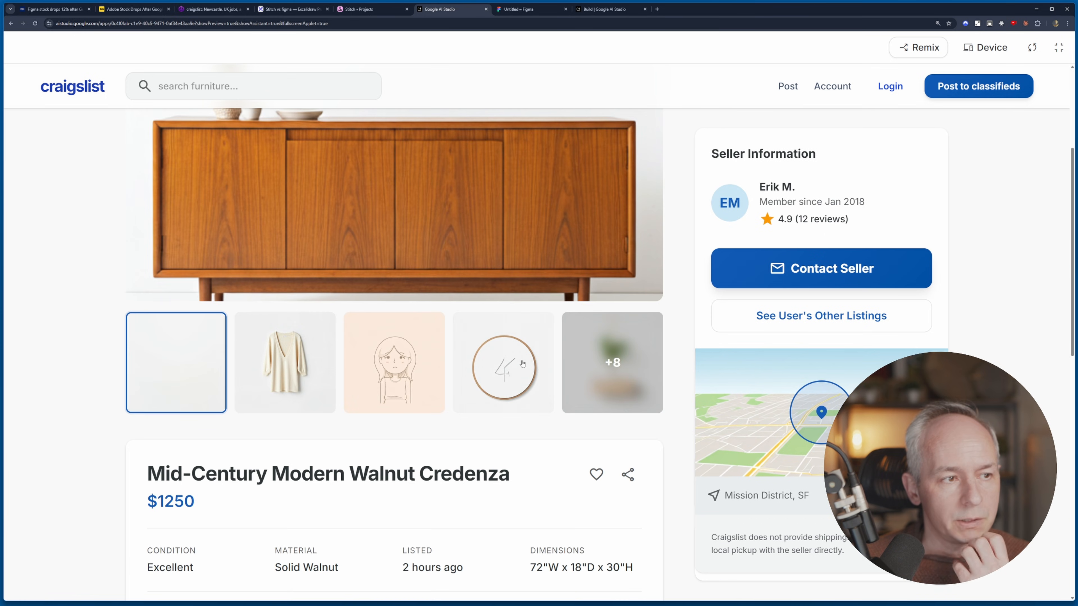
{"action": "scroll", "coordinate": [135, 349], "scroll_direction": "up", "scroll_amount": 4}
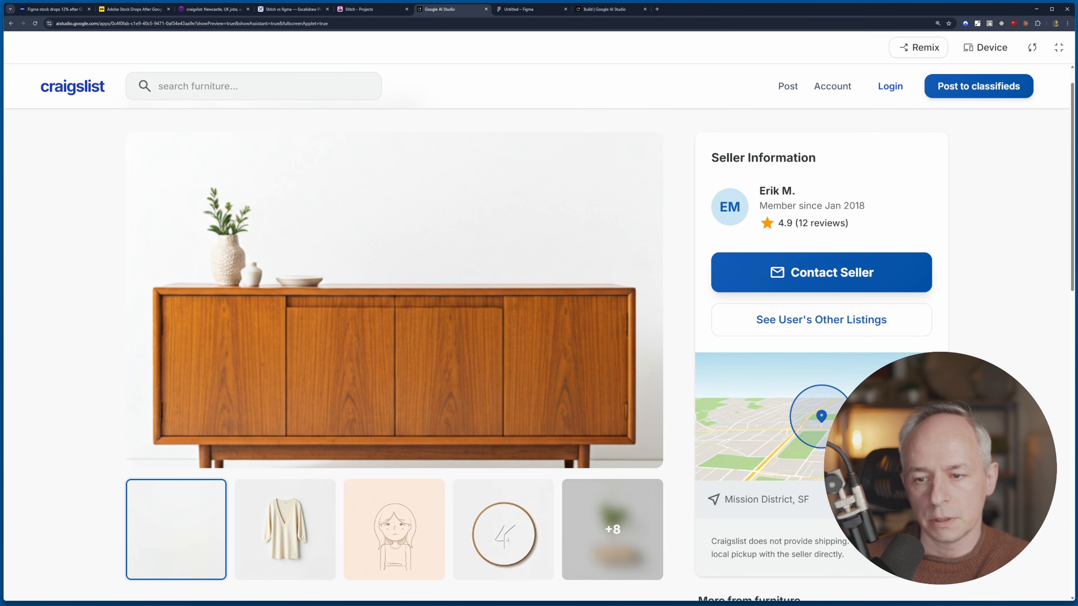
{"action": "scroll", "coordinate": [485, 382], "scroll_direction": "down", "scroll_amount": 8}
{"action": "scroll", "coordinate": [484, 381], "scroll_direction": "up", "scroll_amount": 6}
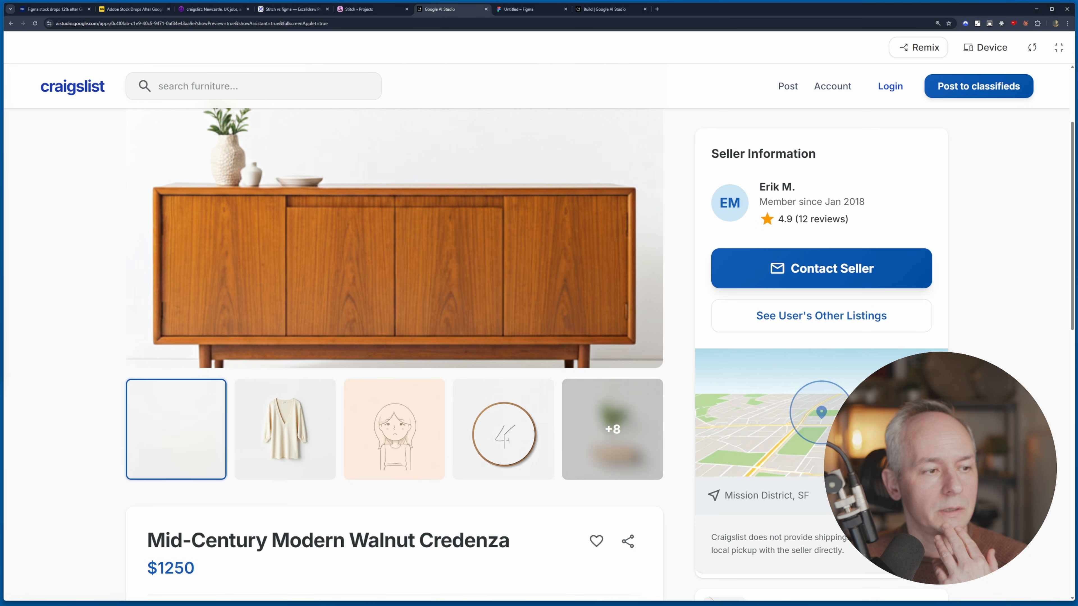
{"action": "scroll", "coordinate": [842, 373], "scroll_direction": "up", "scroll_amount": 3}
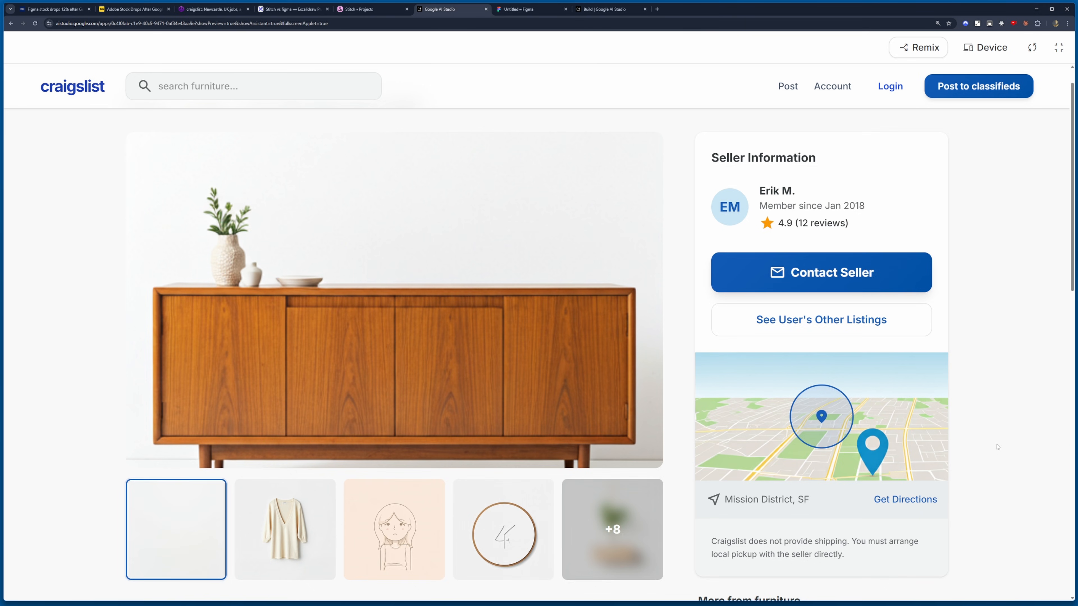
{"action": "scroll", "coordinate": [899, 447], "scroll_direction": "down", "scroll_amount": 3}
{"action": "scroll", "coordinate": [899, 446], "scroll_direction": "down", "scroll_amount": 17}
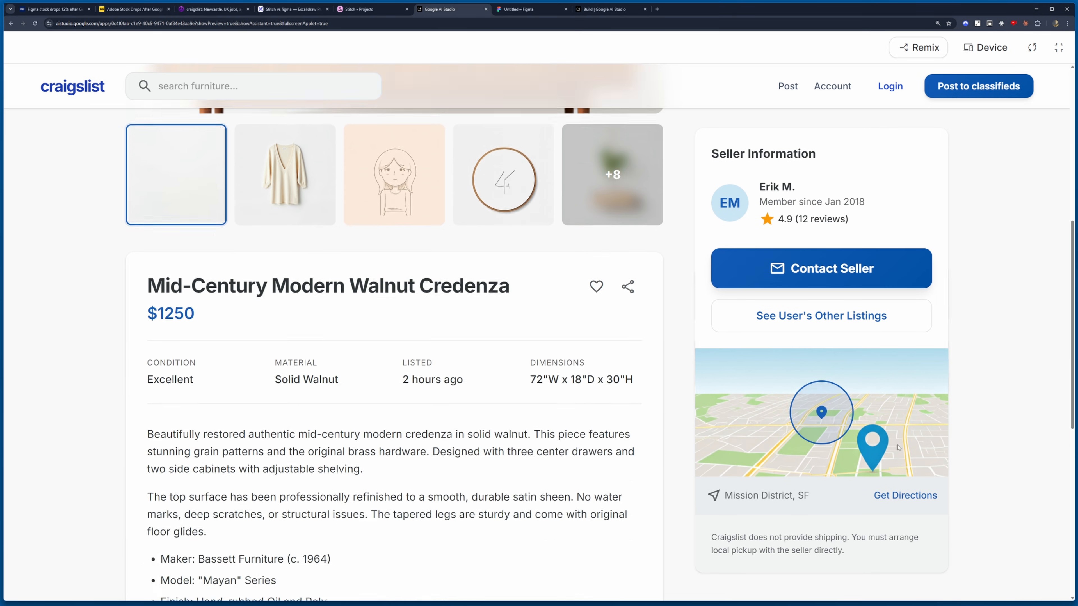
{"action": "scroll", "coordinate": [575, 427], "scroll_direction": "up", "scroll_amount": 9}
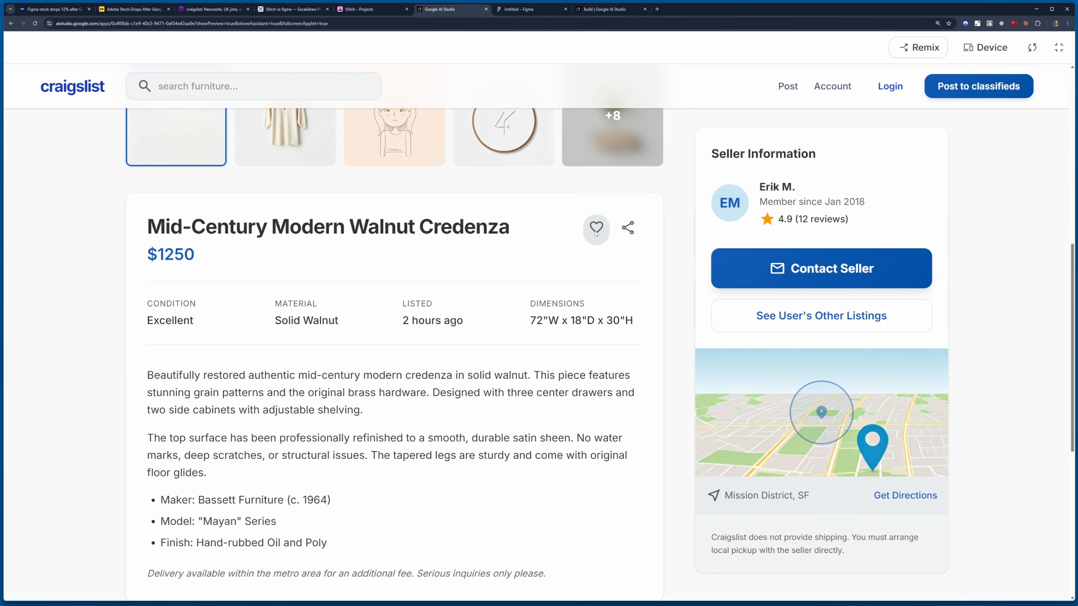
{"action": "scroll", "coordinate": [196, 383], "scroll_direction": "down", "scroll_amount": 9}
{"action": "scroll", "coordinate": [196, 382], "scroll_direction": "up", "scroll_amount": 14}
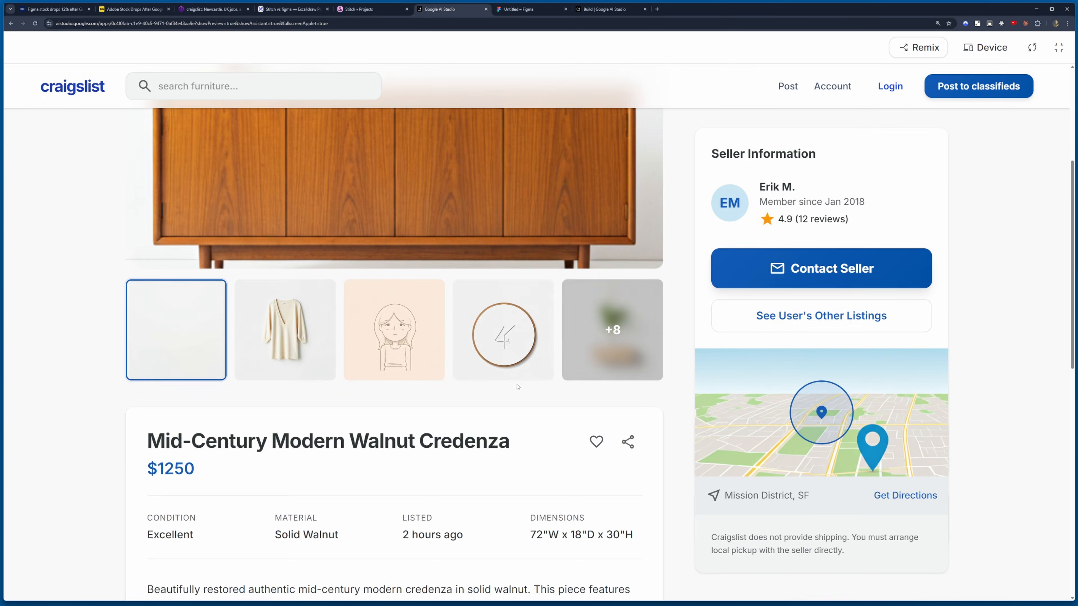
Step: Open the furniture results page, test its radius slider, and enter "fff" in the zip code filter and clear it again
{"action": "left_click", "coordinate": [888, 354]}
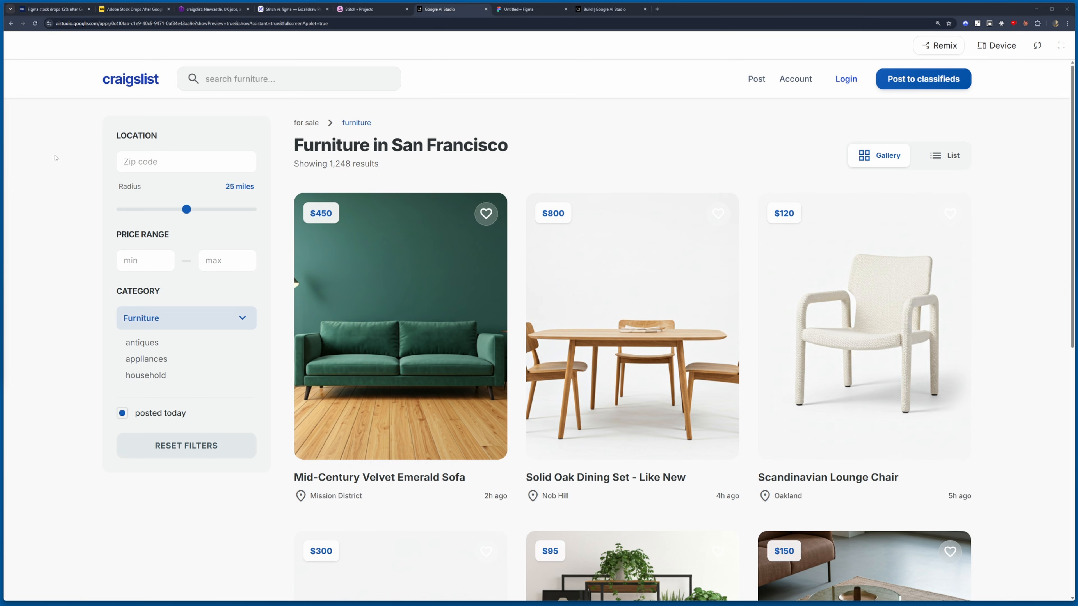
{"action": "left_click_drag", "start_coordinate": [187, 209], "coordinate": [235, 210]}
{"action": "left_click", "coordinate": [180, 163]}
{"action": "type", "text": "fff"}
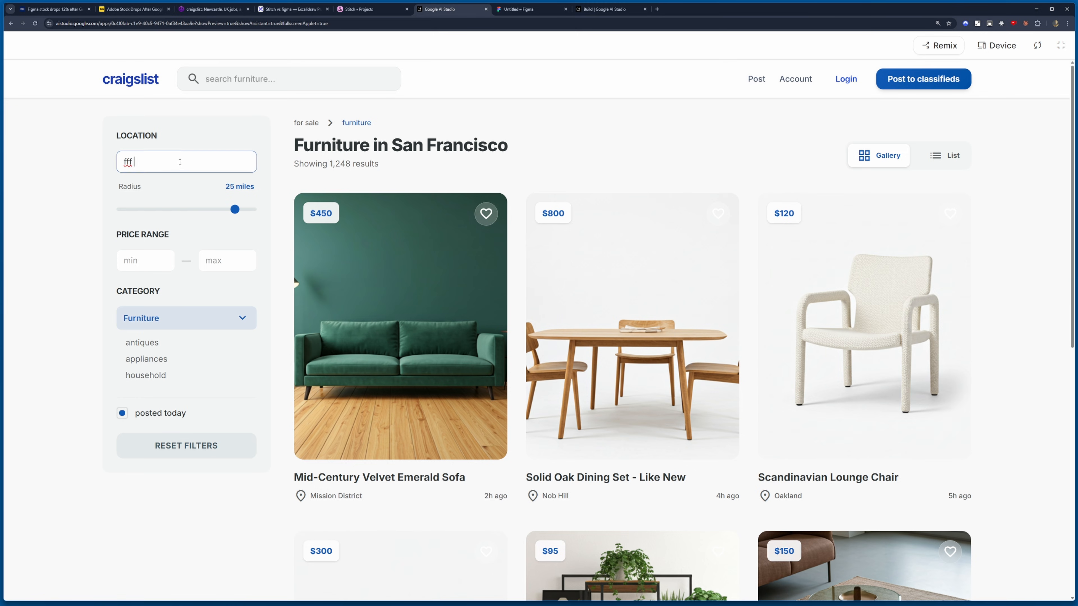
{"action": "key", "text": "BackSpace"}
{"action": "key", "text": "BackSpace"}
{"action": "key", "text": "BackSpace"}
Step: Test the subcategory filter, turn off the posted today filter, and look through the furniture results
{"action": "left_click", "coordinate": [154, 361]}
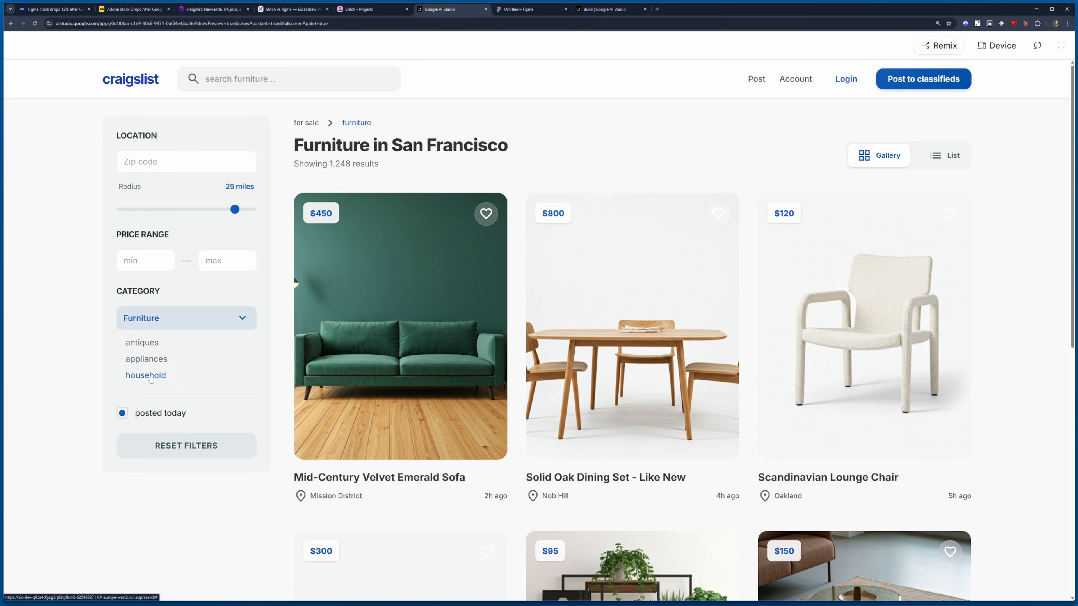
{"action": "left_click", "coordinate": [151, 414]}
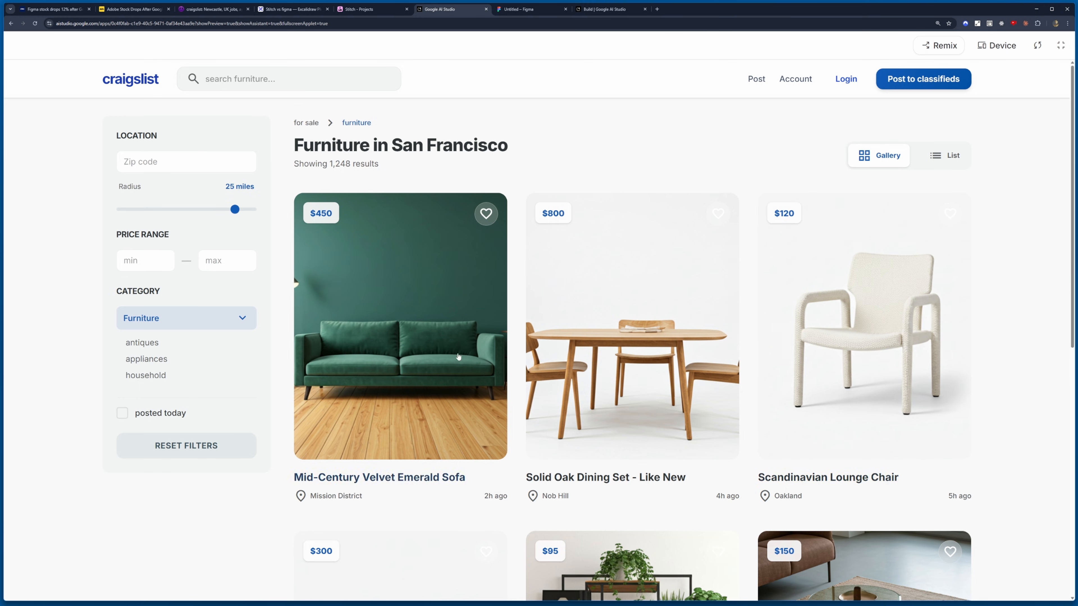
{"action": "scroll", "coordinate": [459, 357], "scroll_direction": "down", "scroll_amount": 10}
{"action": "scroll", "coordinate": [764, 413], "scroll_direction": "up", "scroll_amount": 6}
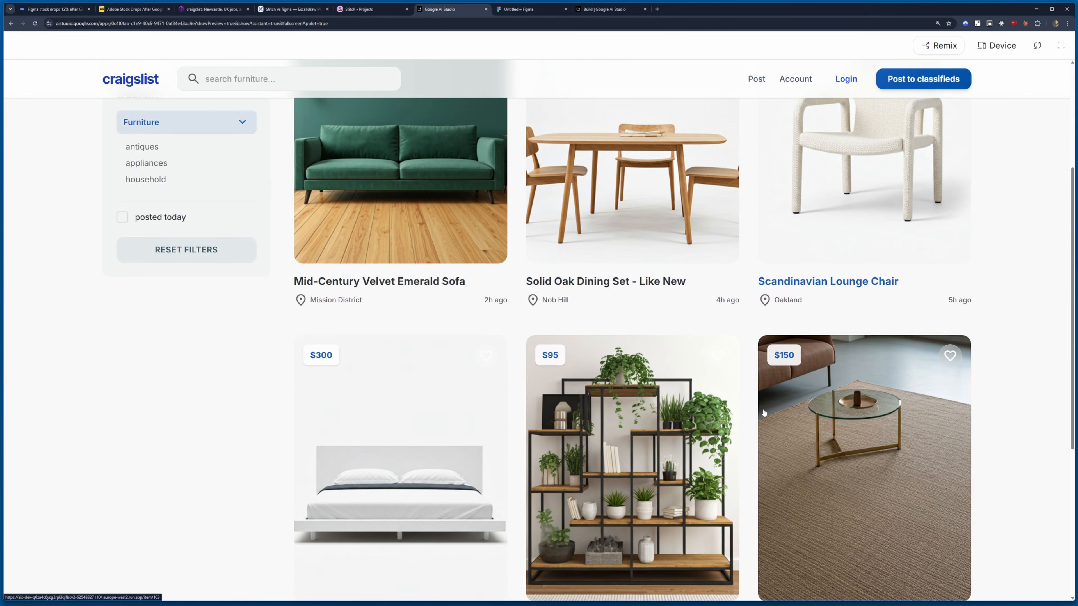
{"action": "scroll", "coordinate": [764, 413], "scroll_direction": "up", "scroll_amount": 5}
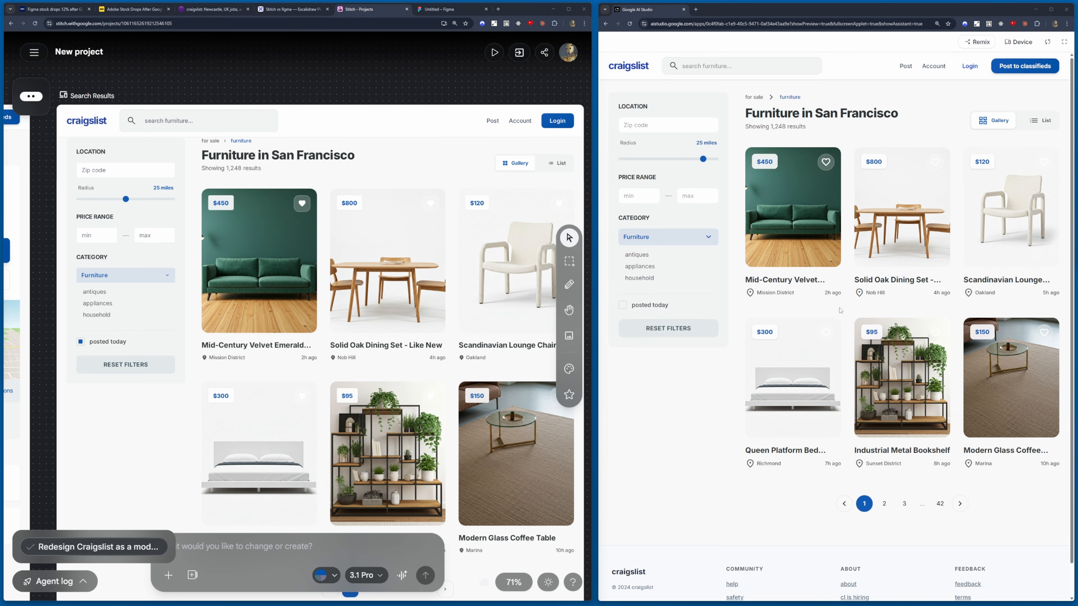
Step: Test the favorite control on the Mid-Century Velvet sofa card in the AI Studio app and return to the results page
{"action": "scroll", "coordinate": [868, 370], "scroll_direction": "down", "scroll_amount": 2}
{"action": "scroll", "coordinate": [867, 370], "scroll_direction": "up", "scroll_amount": 2}
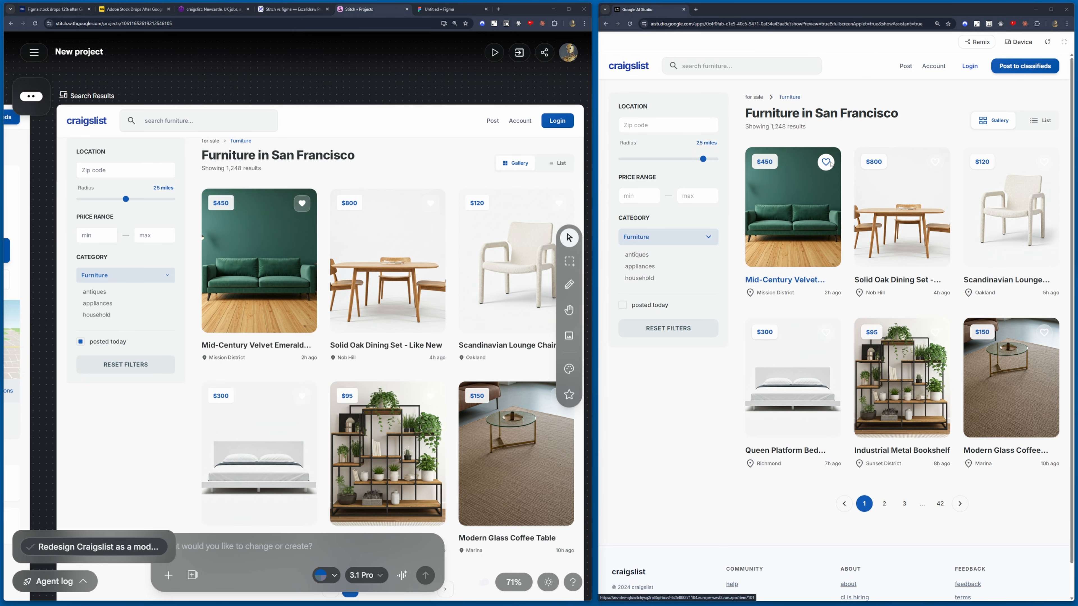
{"action": "left_click", "coordinate": [830, 164]}
{"action": "left_click", "coordinate": [606, 23]}
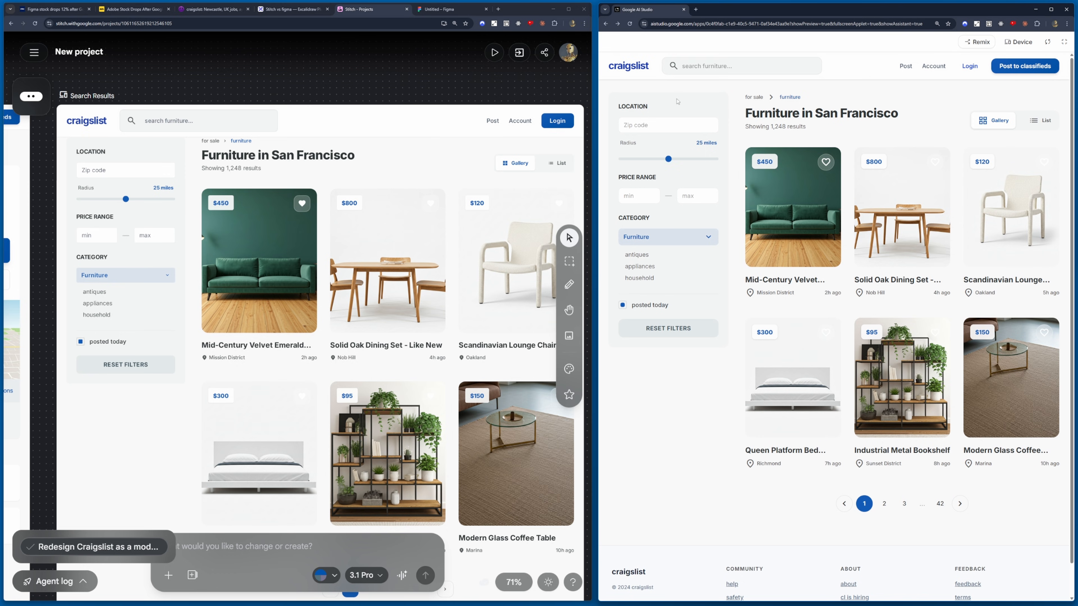
Step: Compare Stitch's Search Results screen with the AI Studio furniture results page side by side, down to the footers and back up
{"action": "left_click", "coordinate": [503, 94]}
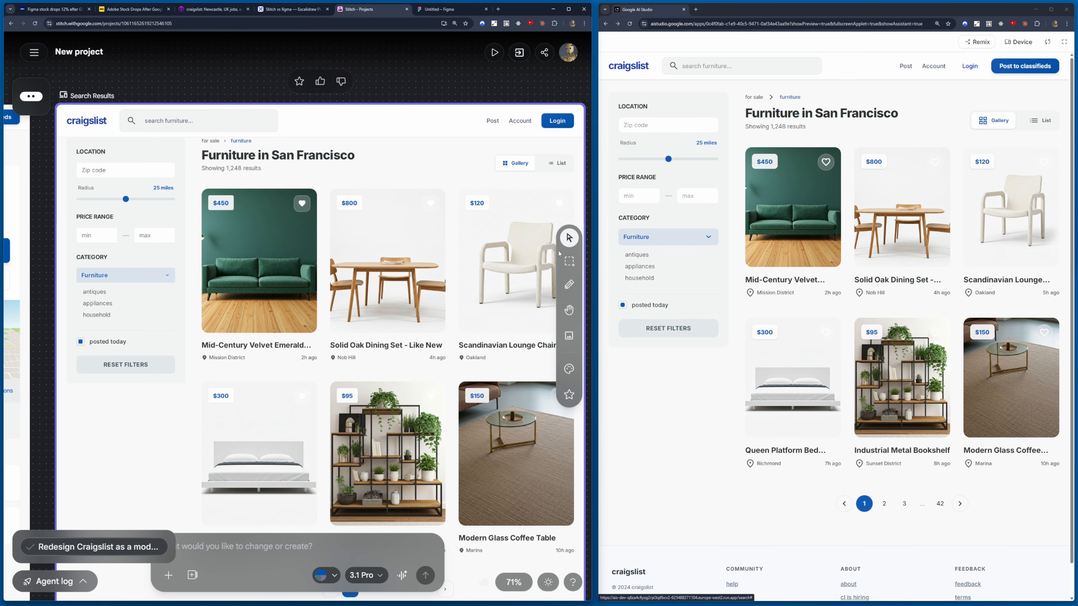
{"action": "scroll", "coordinate": [559, 254], "scroll_direction": "down", "scroll_amount": 3}
{"action": "scroll", "coordinate": [867, 382], "scroll_direction": "down", "scroll_amount": 1}
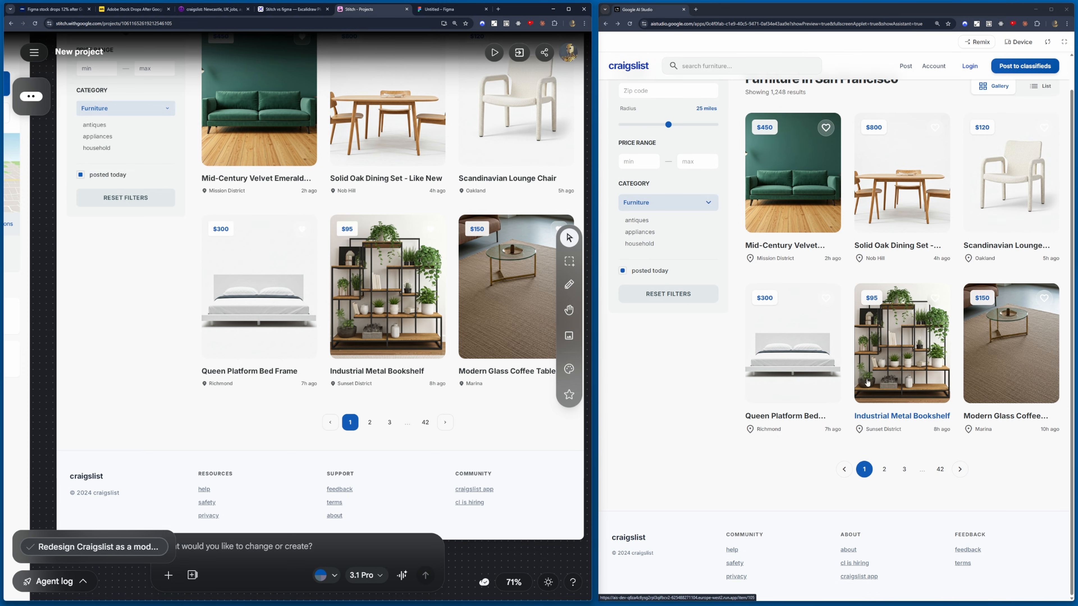
{"action": "scroll", "coordinate": [855, 453], "scroll_direction": "up", "scroll_amount": 1}
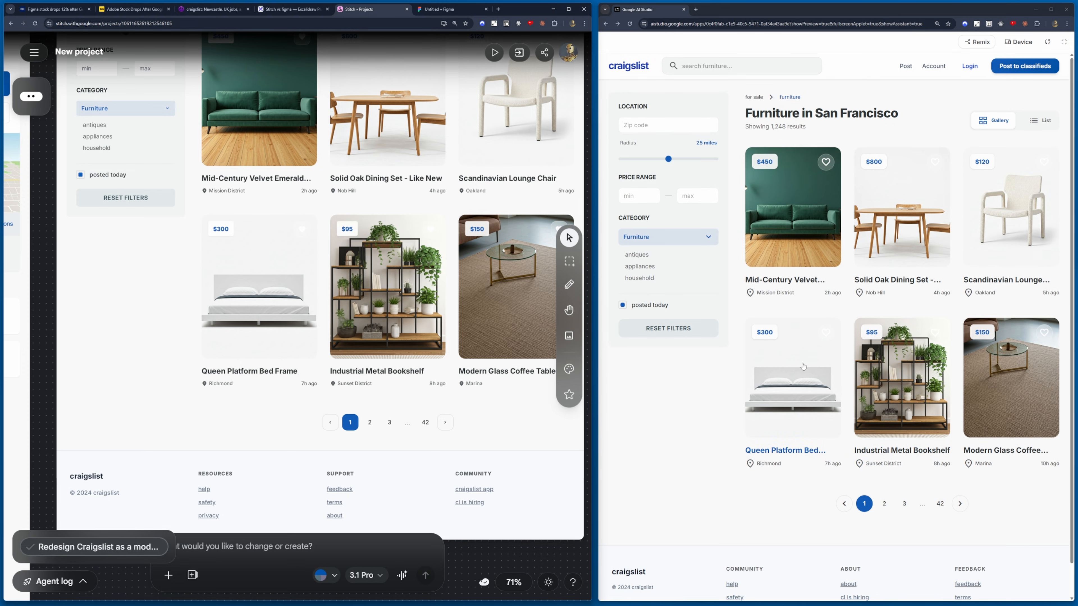
{"action": "scroll", "coordinate": [459, 303], "scroll_direction": "up", "scroll_amount": 3}
{"action": "scroll", "coordinate": [459, 304], "scroll_direction": "up", "scroll_amount": 1}
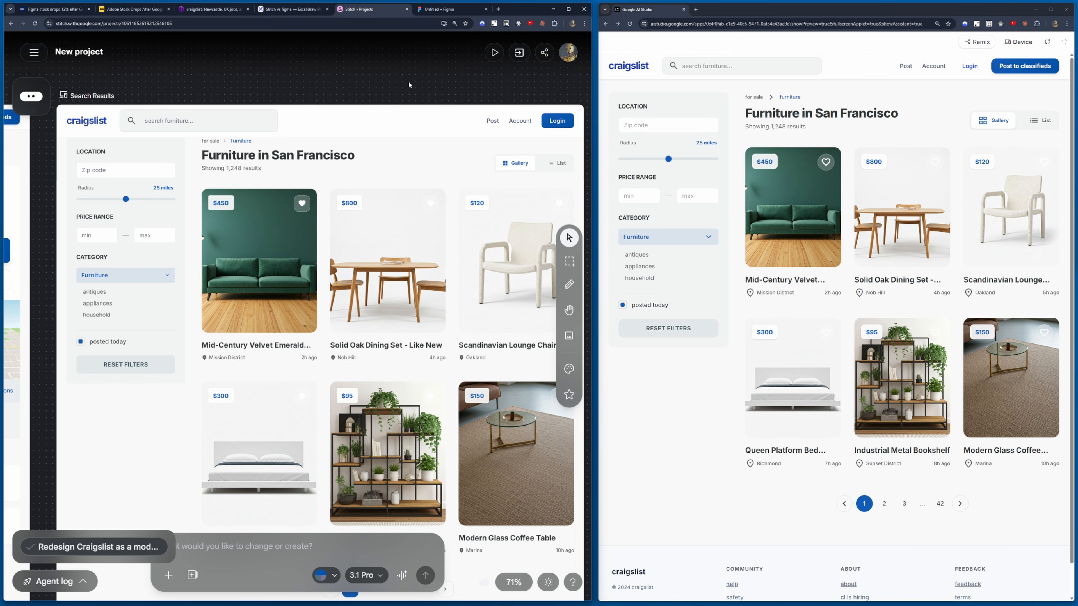
{"action": "left_click", "coordinate": [709, 149]}
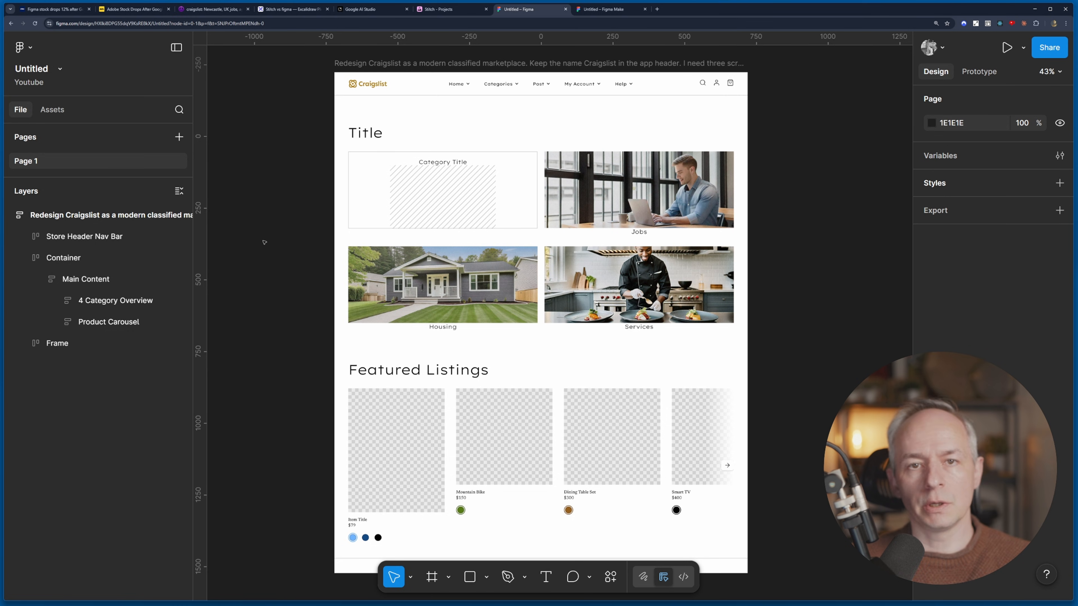
Step: In the Figma design file, copy the generated Craigslist redesign frame
{"action": "left_click", "coordinate": [398, 63]}
{"action": "left_click", "coordinate": [806, 163]}
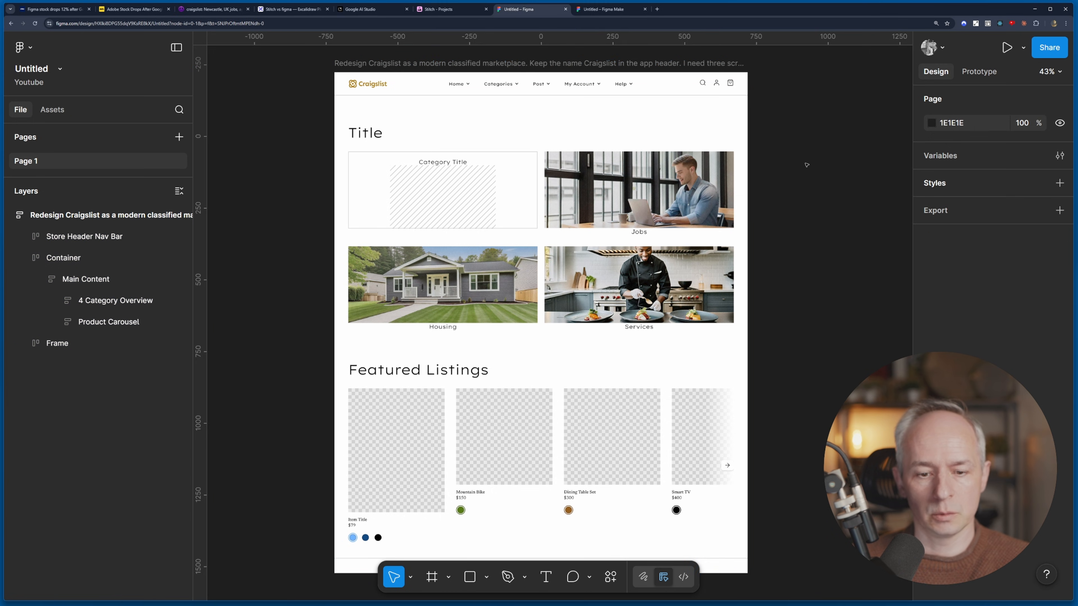
{"action": "left_click_drag", "start_coordinate": [793, 89], "coordinate": [748, 100]}
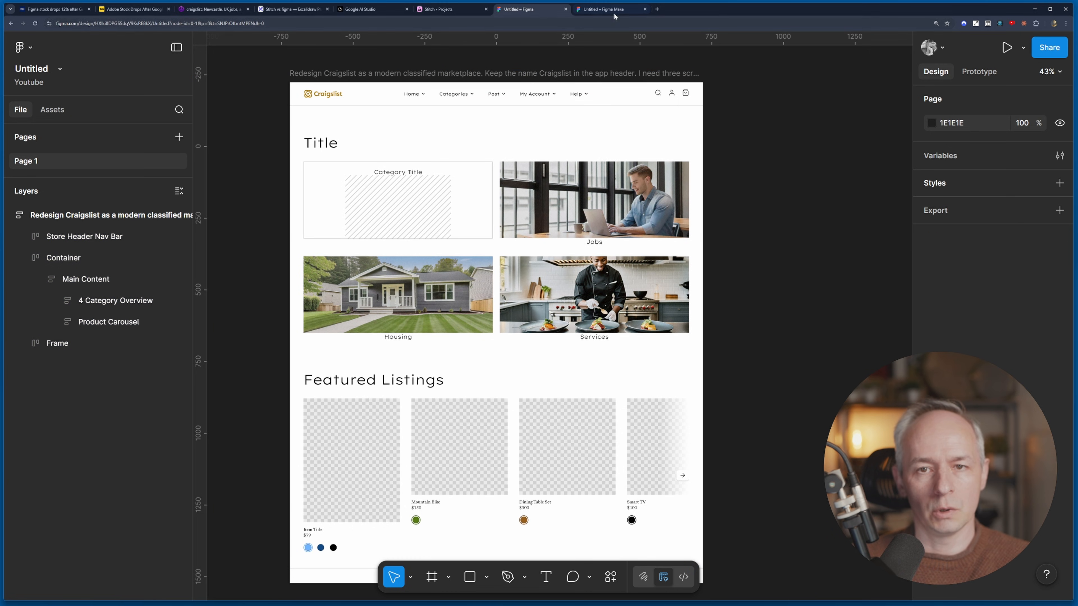
{"action": "left_click", "coordinate": [488, 73]}
{"action": "right_click", "coordinate": [488, 73]}
{"action": "left_click", "coordinate": [537, 85]}
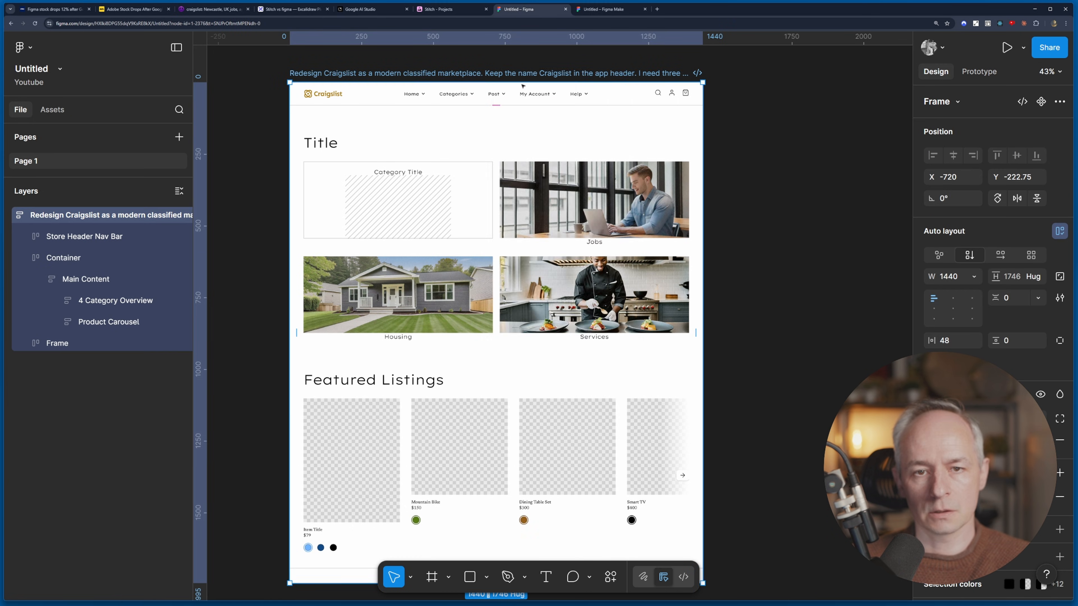
Step: Switch to Figma Make, dismiss the connector tip, and attach the copied Craigslist frame to the prompt
{"action": "left_click", "coordinate": [607, 9]}
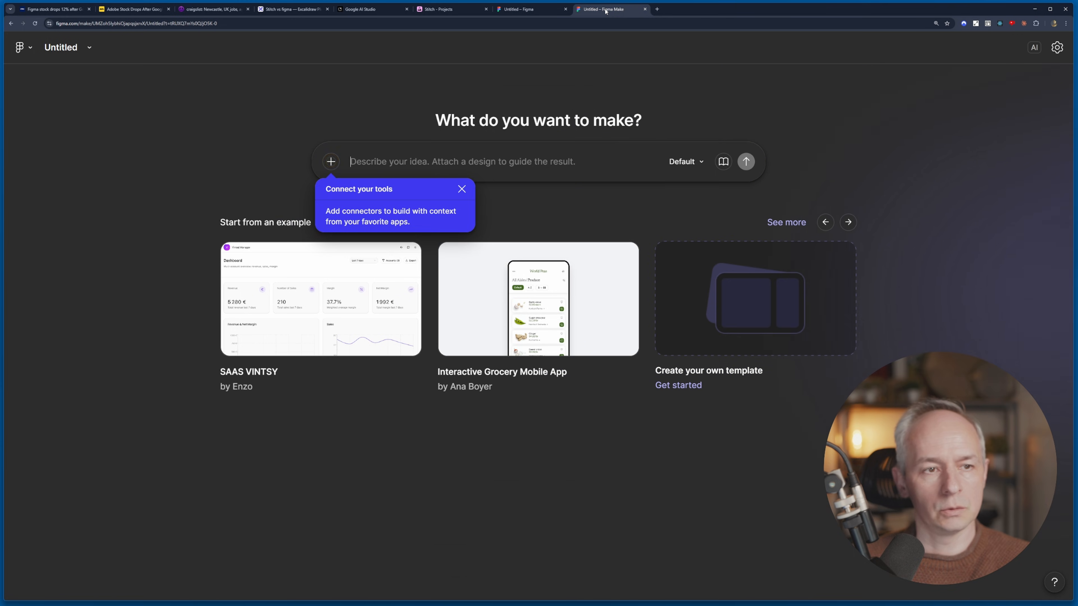
{"action": "left_click", "coordinate": [917, 164]}
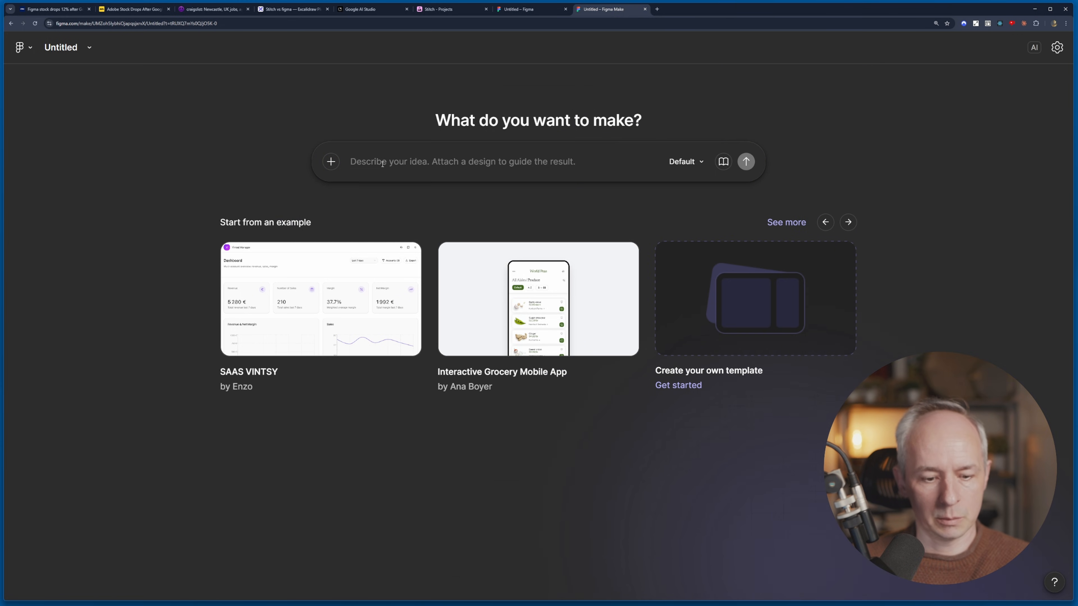
{"action": "key", "text": "ctrl+v"}
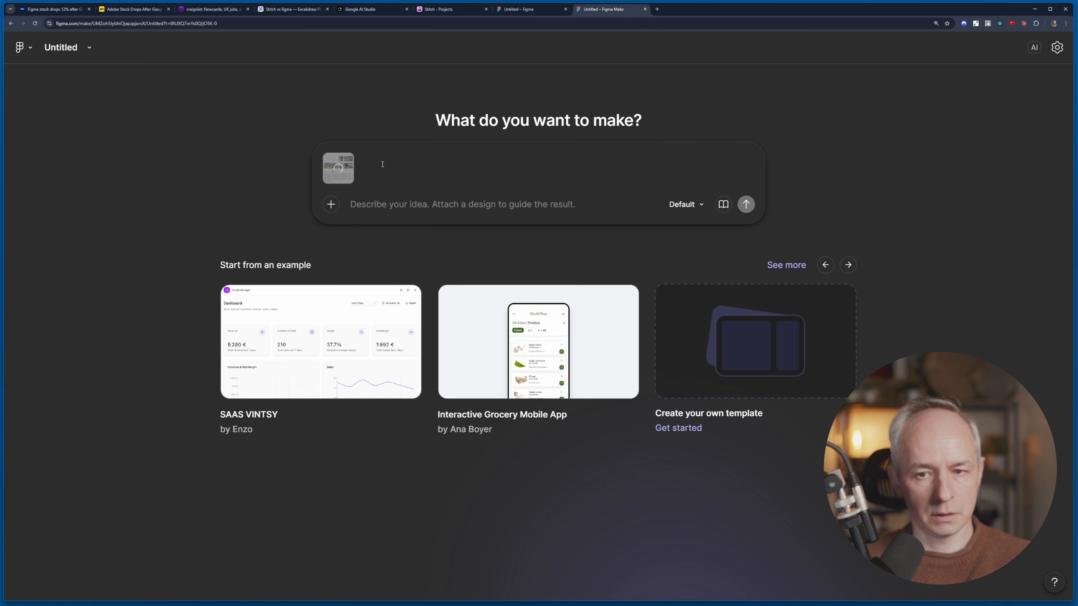
Step: Attach a PNG copy of the same Craigslist frame to the Figma Make prompt as well, and remove that extra attachment
{"action": "left_click", "coordinate": [331, 204]}
{"action": "left_click", "coordinate": [412, 248]}
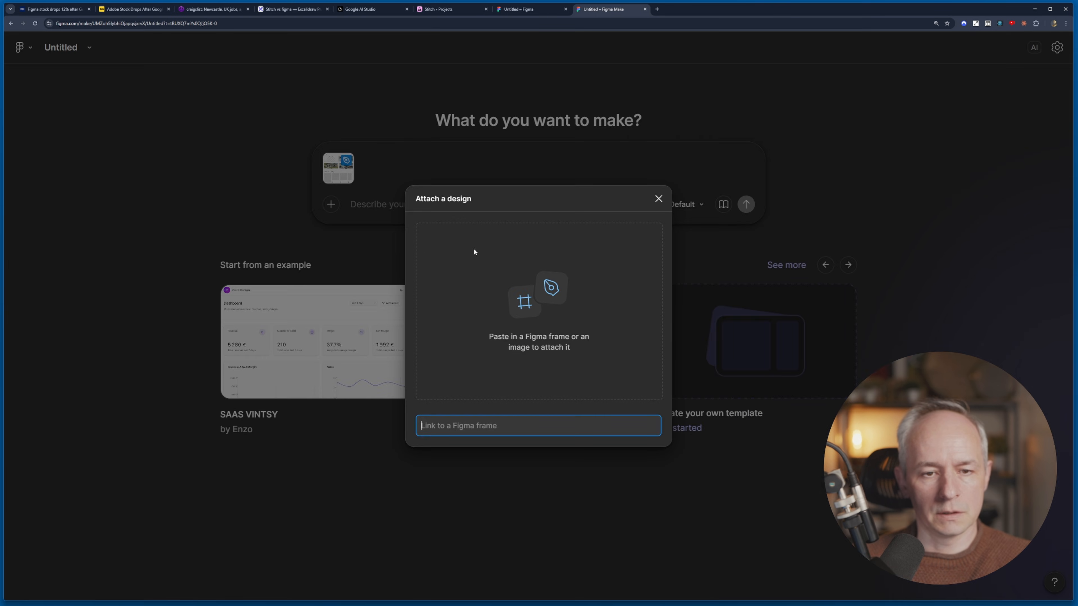
{"action": "key", "text": "Escape"}
{"action": "left_click", "coordinate": [530, 9]}
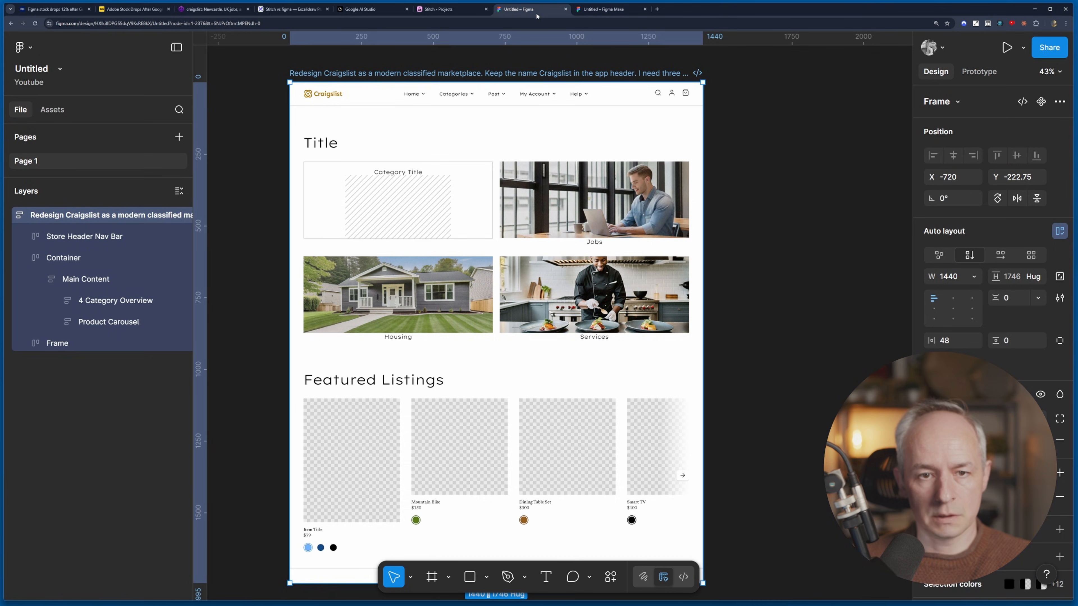
{"action": "right_click", "coordinate": [341, 74]}
{"action": "mouse_move", "coordinate": [425, 131]}
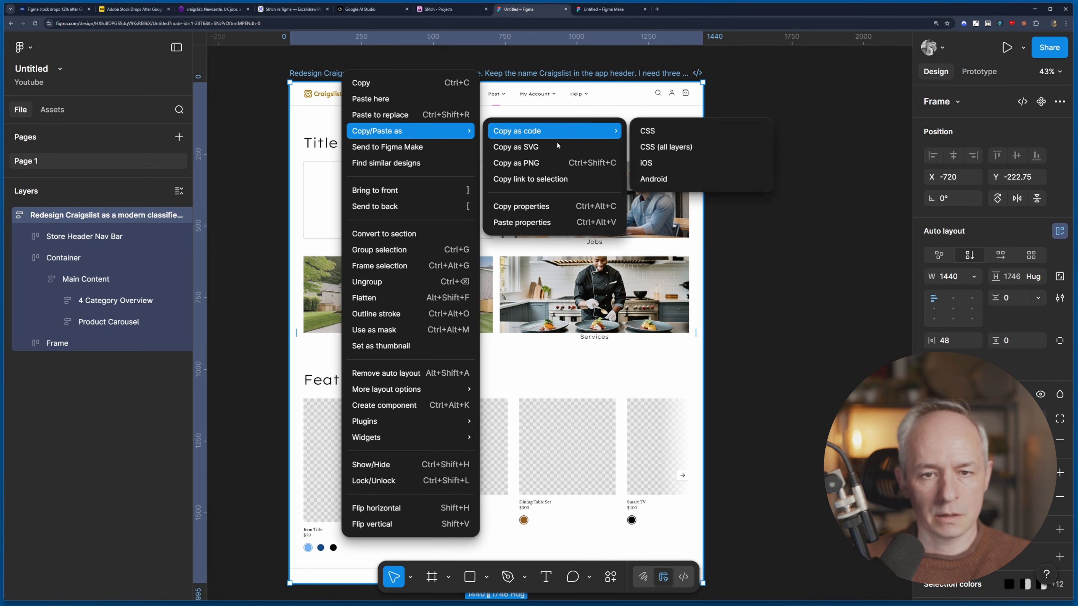
{"action": "left_click", "coordinate": [550, 163]}
{"action": "key", "text": "ctrl+Tab"}
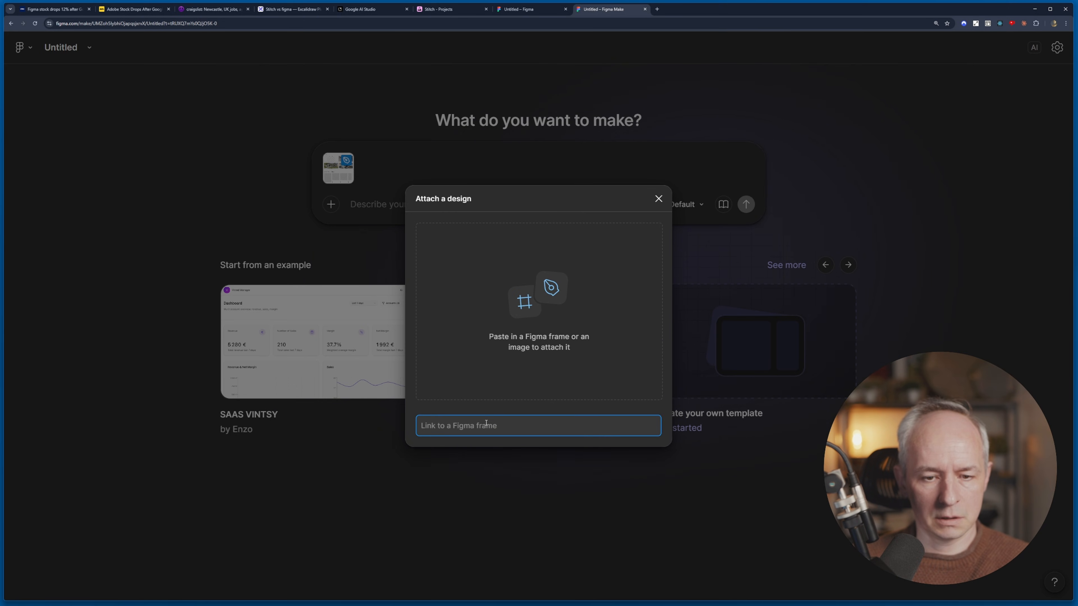
{"action": "key", "text": "ctrl+v"}
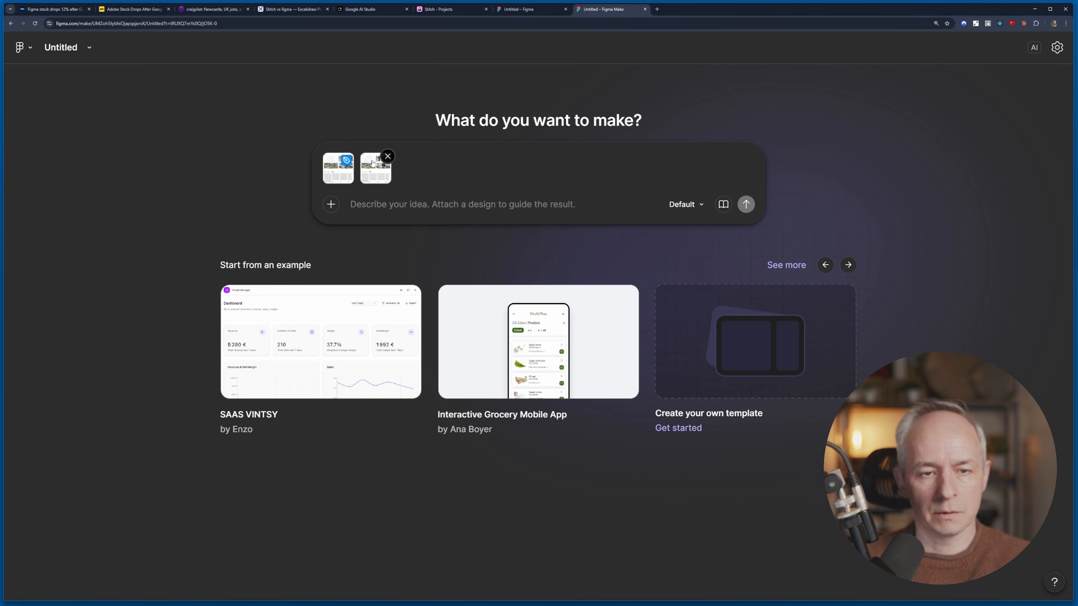
{"action": "left_click", "coordinate": [349, 159]}
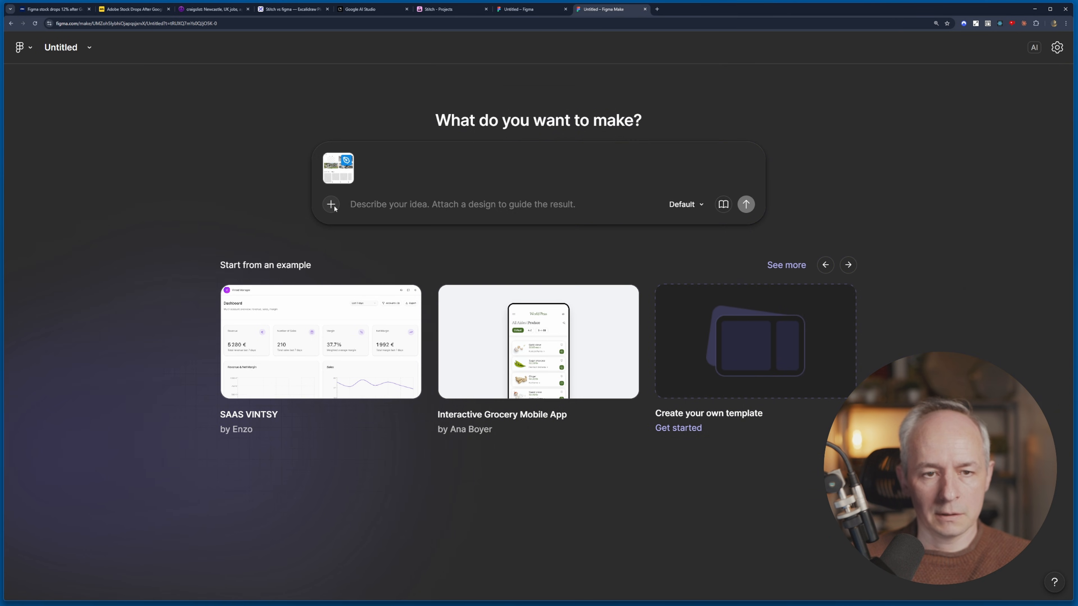
Step: Set the Figma Make model to Gemini 3.1 Pro and open the library selection
{"action": "left_click", "coordinate": [366, 206]}
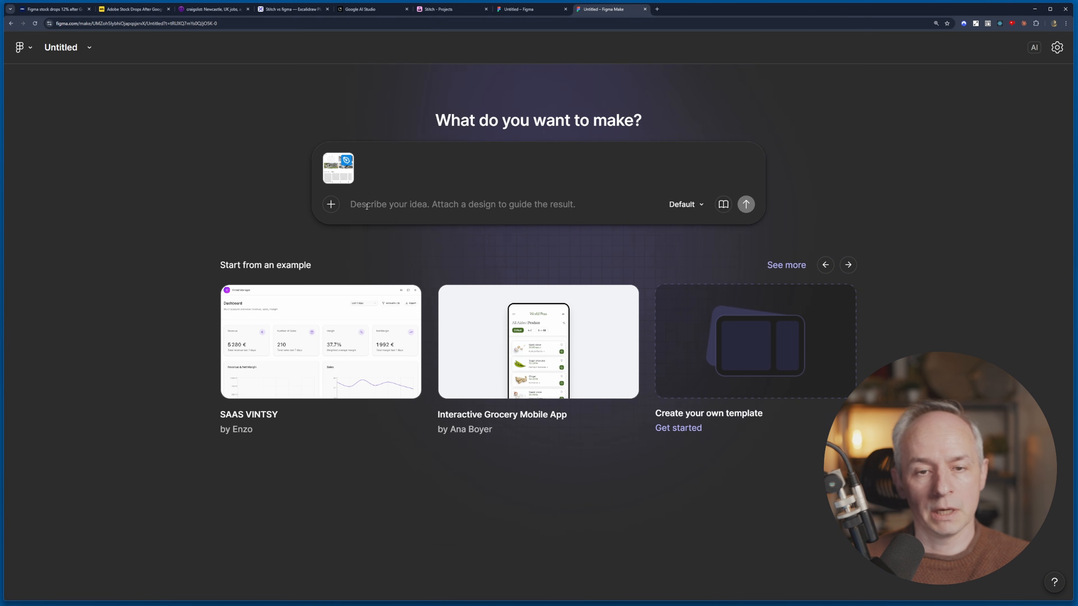
{"action": "left_click", "coordinate": [694, 205]}
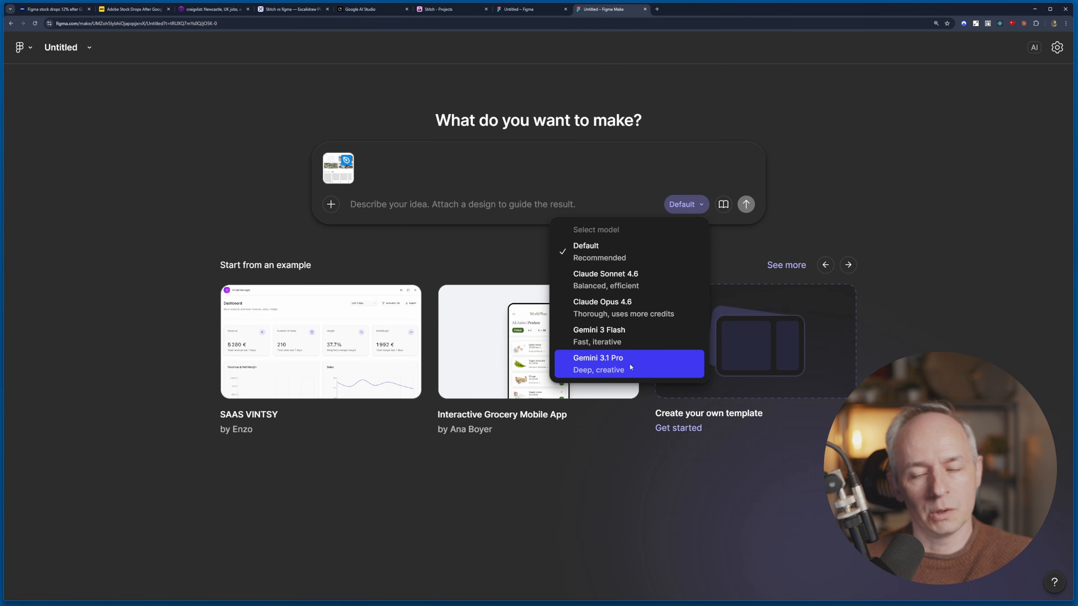
{"action": "left_click", "coordinate": [616, 366]}
{"action": "left_click", "coordinate": [724, 205]}
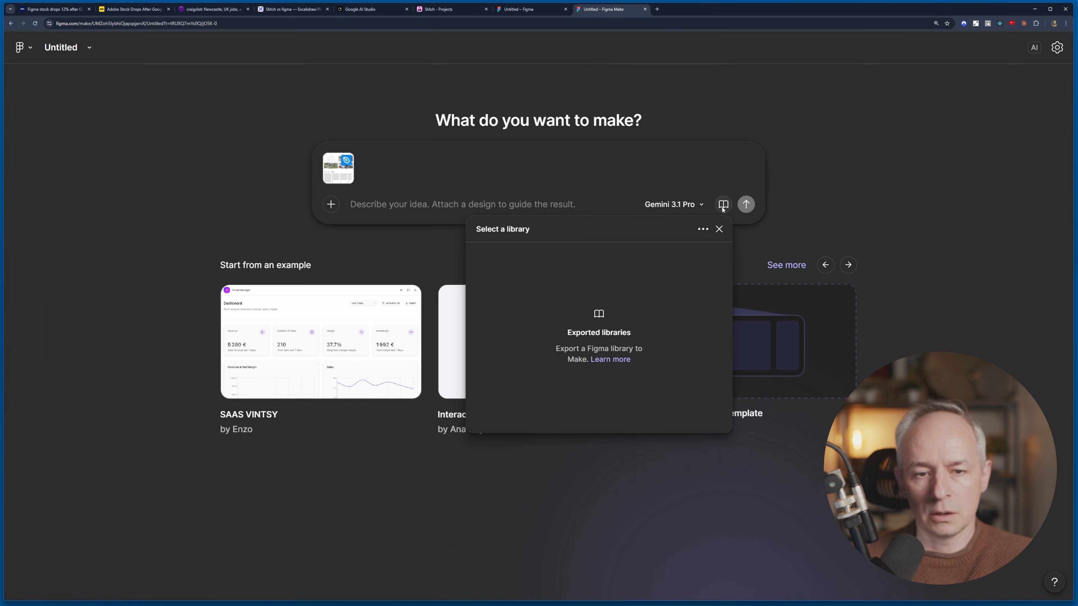
Step: Close the library selection and submit the prompt "Make it." with the attached Craigslist frame
{"action": "left_click", "coordinate": [722, 230]}
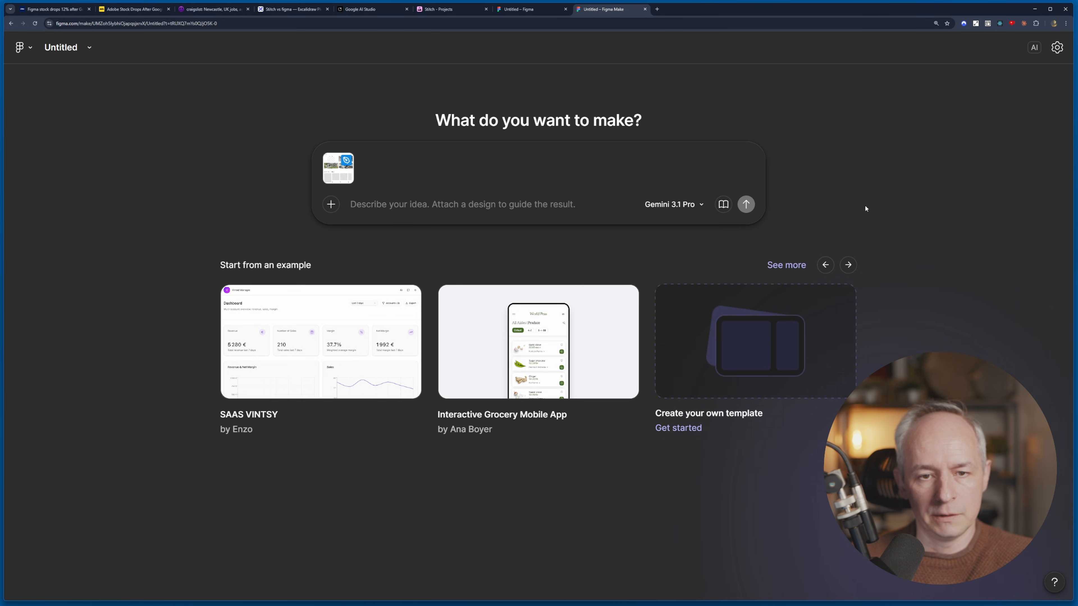
{"action": "type", "text": "Make it."}
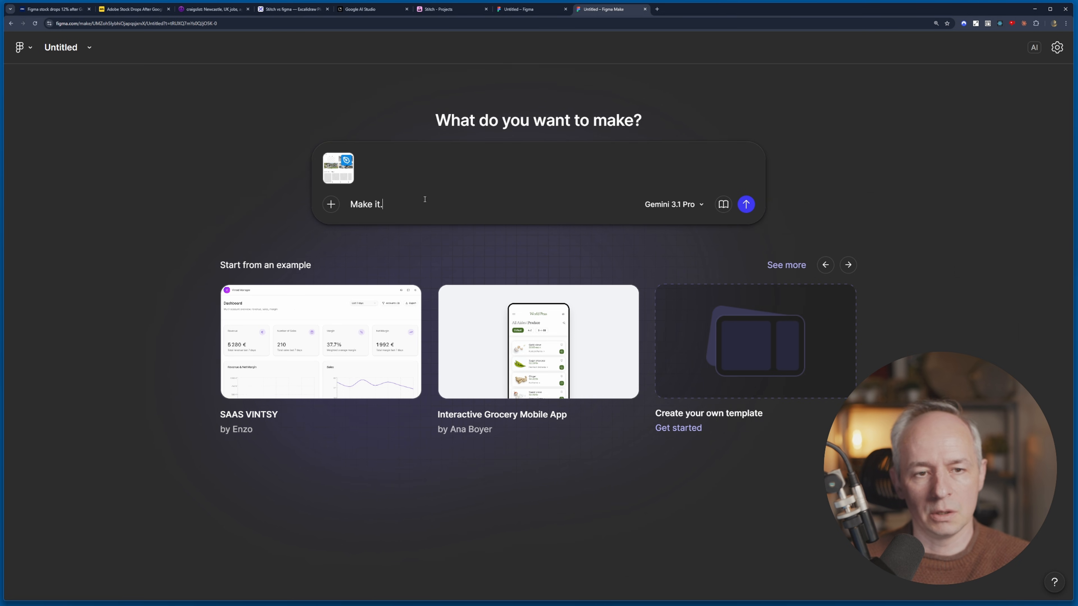
{"action": "left_click", "coordinate": [746, 205]}
Step: Switch to the Craigslist app in Google AI Studio and check its chat settings for the selected model
{"action": "key", "text": "ctrl+5"}
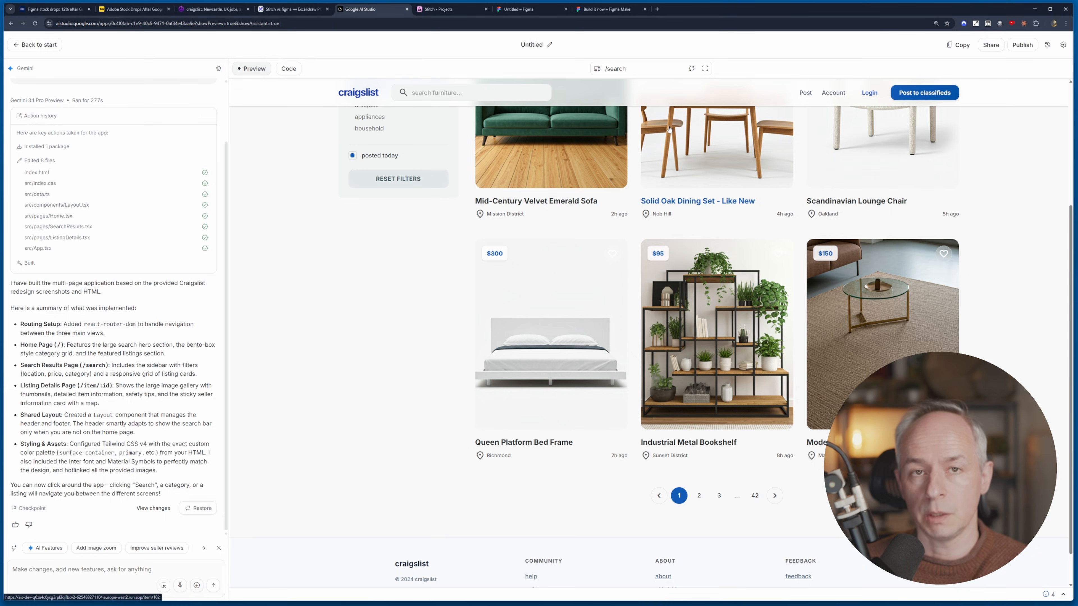
{"action": "scroll", "coordinate": [376, 297], "scroll_direction": "up", "scroll_amount": 4}
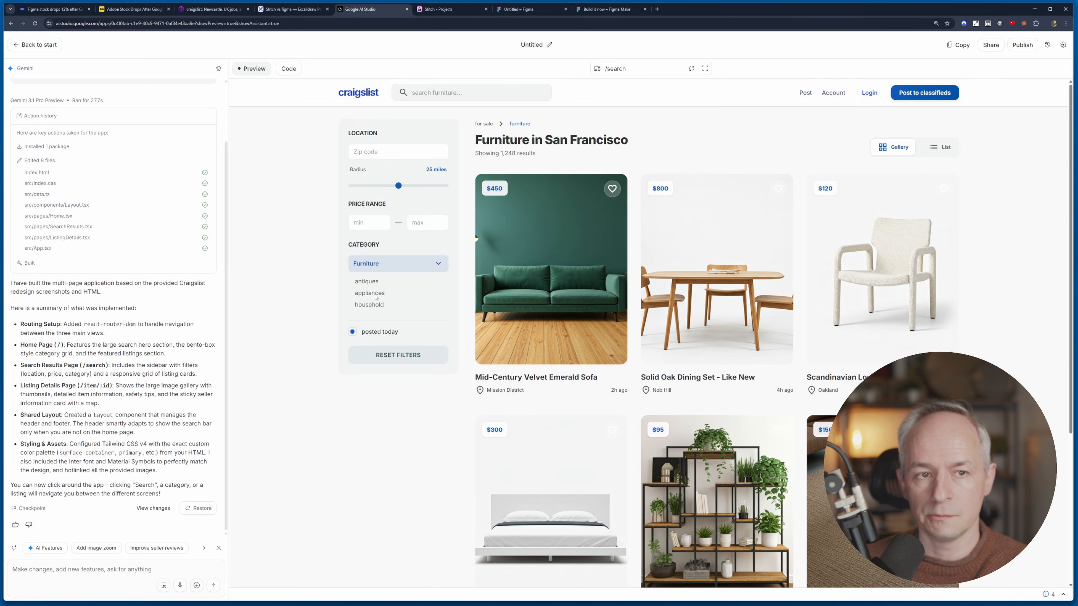
{"action": "left_click", "coordinate": [1064, 45]}
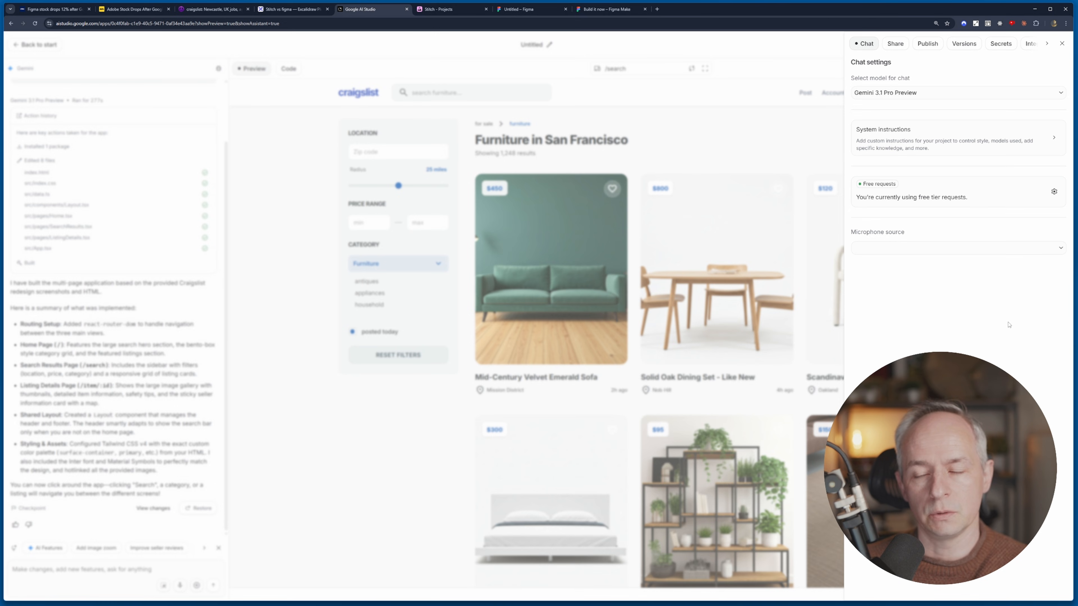
{"action": "left_click", "coordinate": [694, 128]}
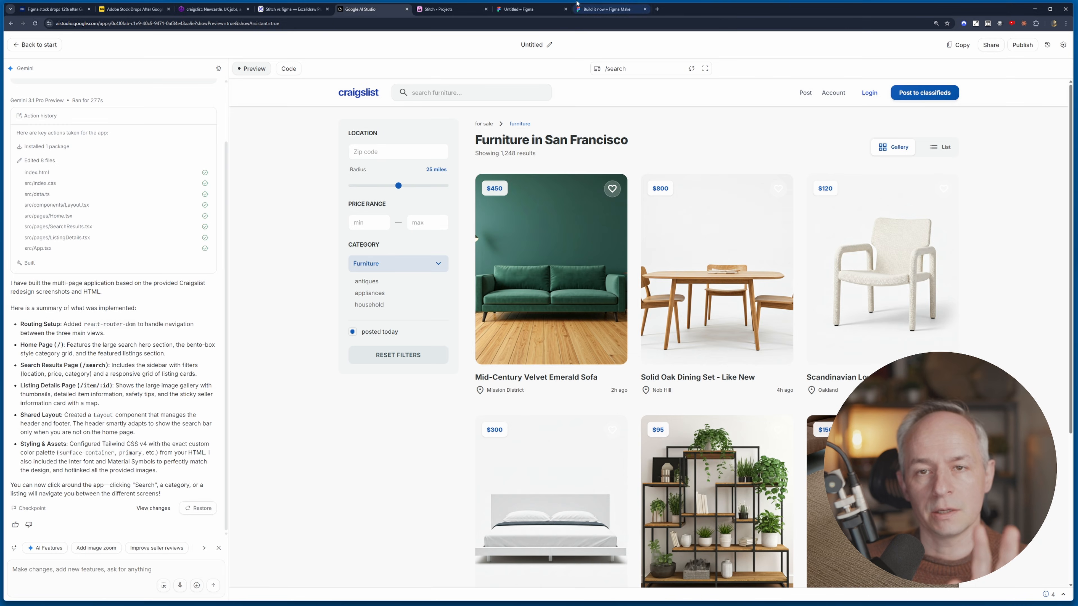
Step: Return to Figma Make, dismiss the embed tip, and view the generated app's Categories page before going back to its home page
{"action": "left_click", "coordinate": [590, 11]}
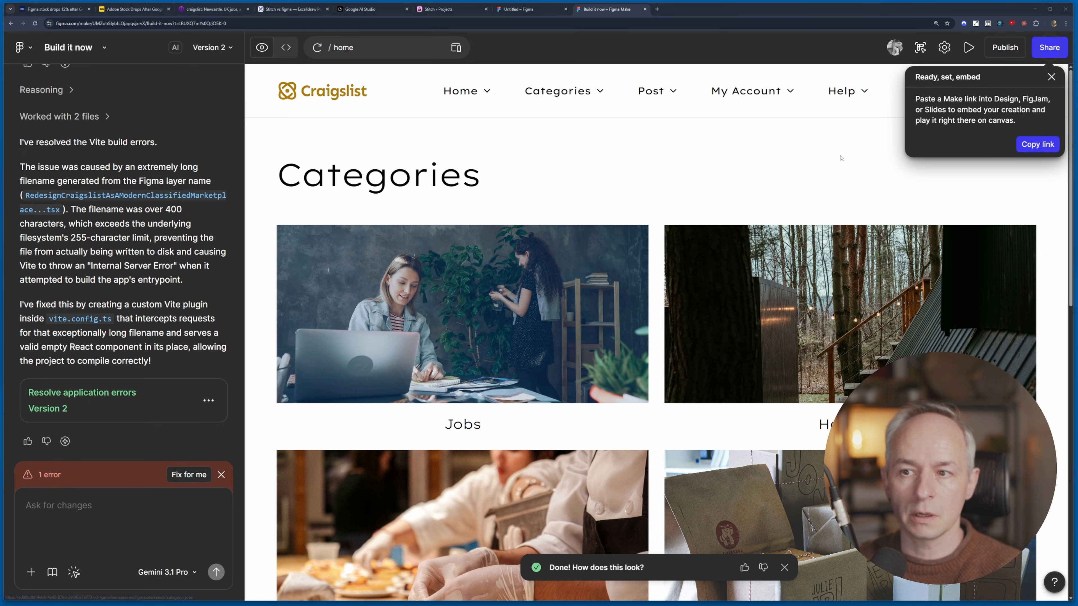
{"action": "left_click", "coordinate": [1051, 76]}
{"action": "scroll", "coordinate": [933, 170], "scroll_direction": "down", "scroll_amount": 5}
{"action": "scroll", "coordinate": [849, 204], "scroll_direction": "up", "scroll_amount": 5}
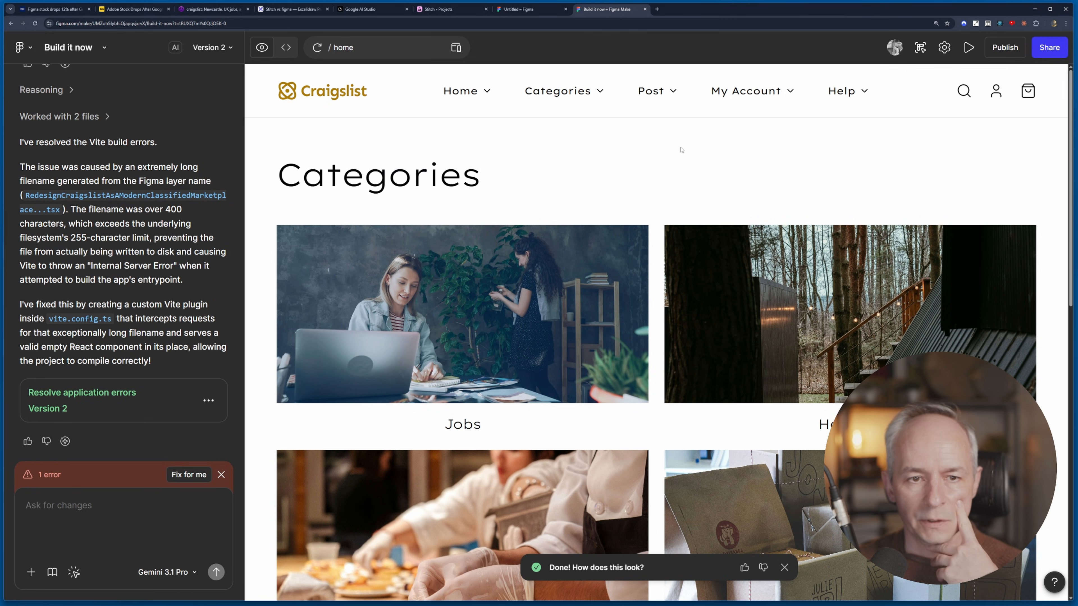
{"action": "left_click", "coordinate": [600, 92]}
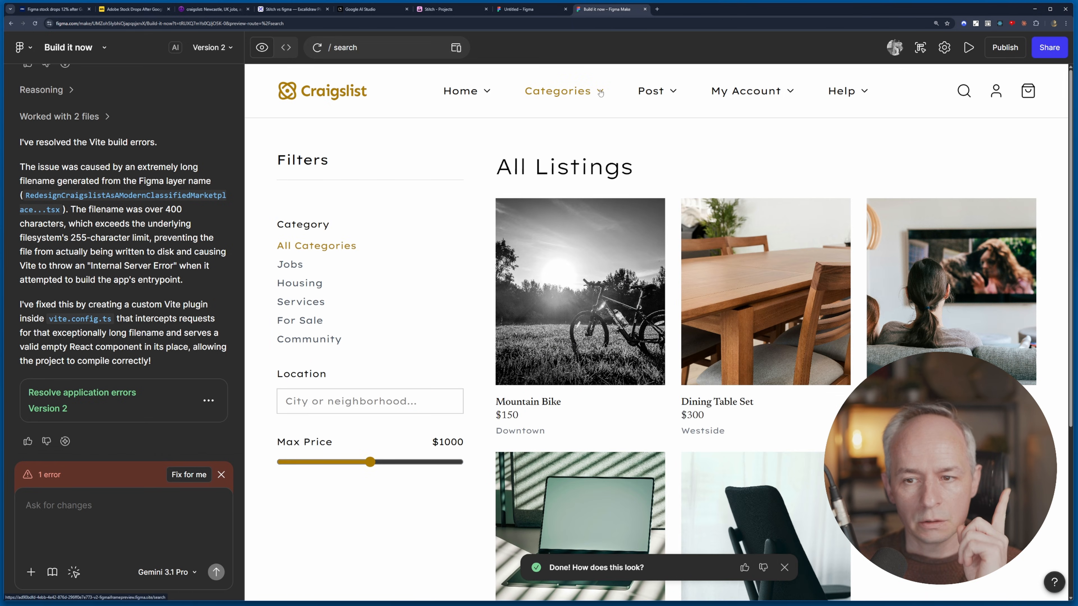
{"action": "left_click", "coordinate": [329, 91]}
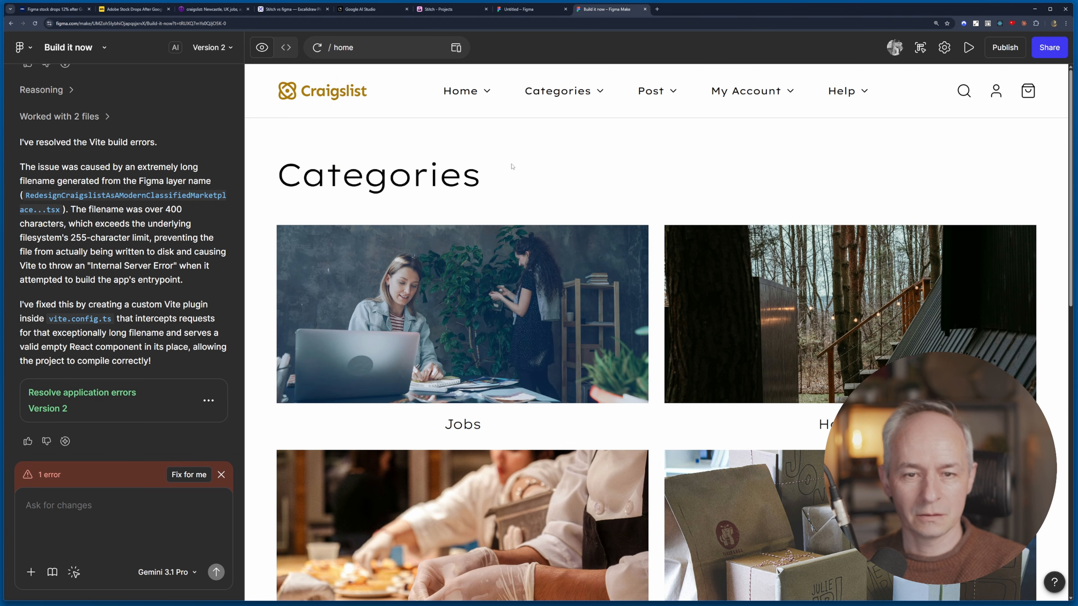
Step: Review the generated home page from the category tiles through Featured Listings down to the footer
{"action": "scroll", "coordinate": [650, 189], "scroll_direction": "down", "scroll_amount": 5}
{"action": "scroll", "coordinate": [714, 399], "scroll_direction": "down", "scroll_amount": 7}
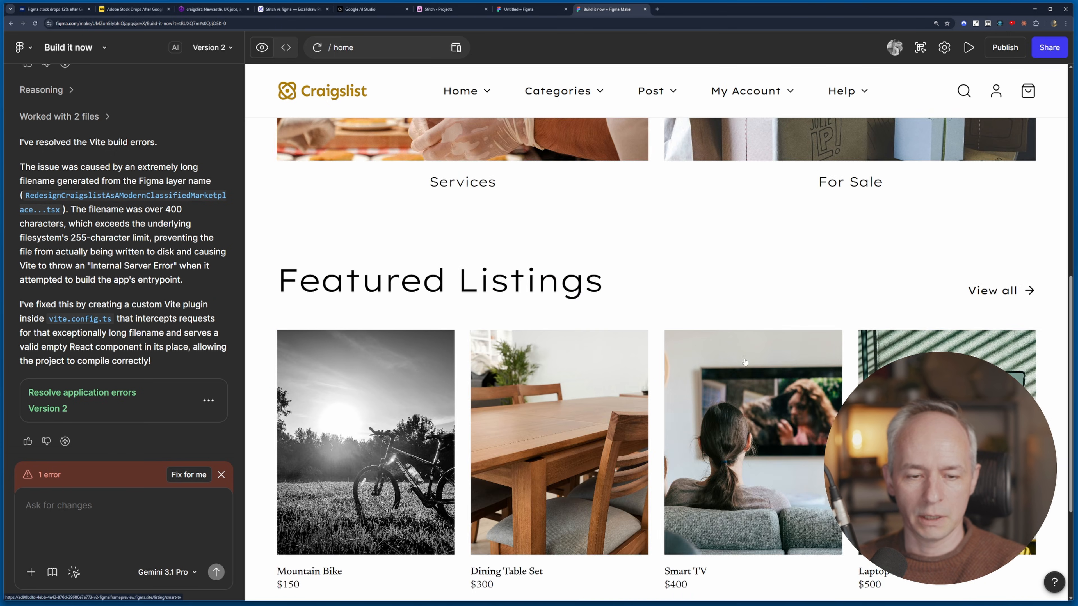
{"action": "scroll", "coordinate": [715, 400], "scroll_direction": "down", "scroll_amount": 2}
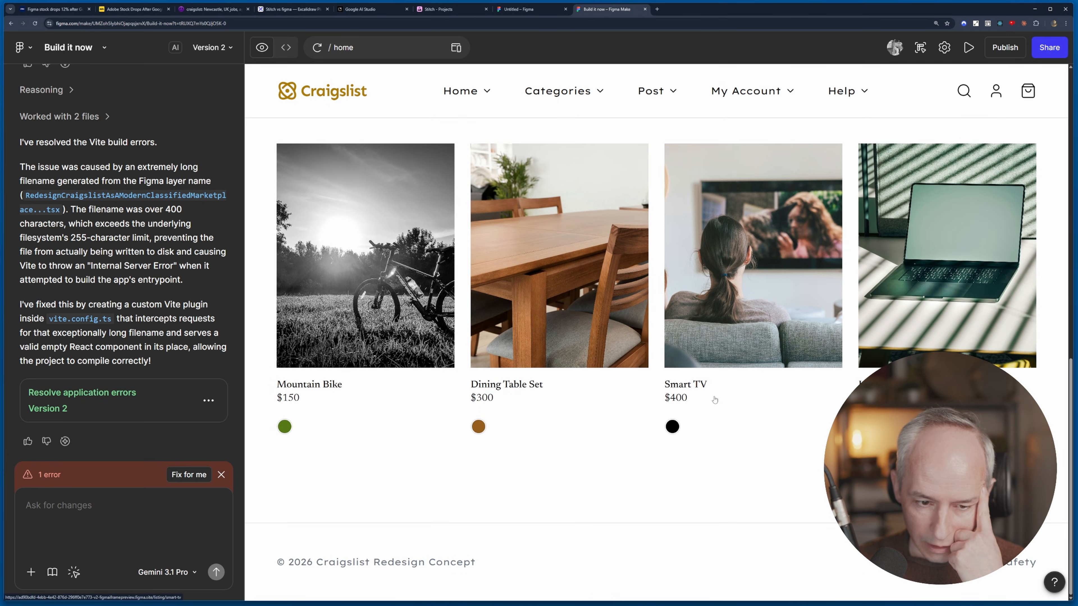
{"action": "scroll", "coordinate": [716, 400], "scroll_direction": "up", "scroll_amount": 10}
{"action": "scroll", "coordinate": [715, 400], "scroll_direction": "up", "scroll_amount": 1}
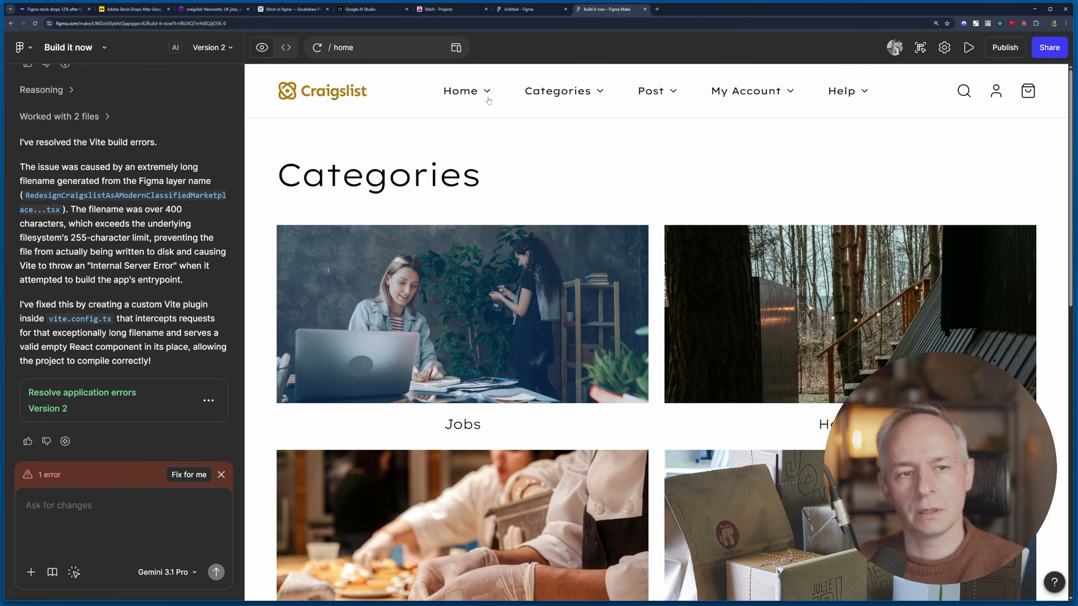
Step: Open the All Listings page and test the Jobs, Housing and All Categories filters
{"action": "left_click", "coordinate": [1031, 95]}
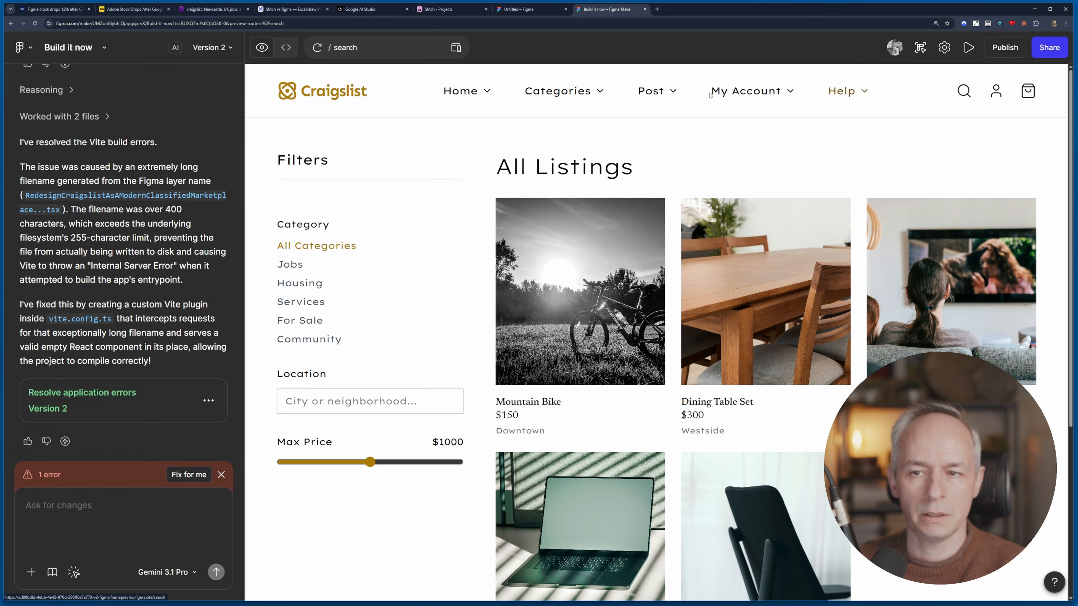
{"action": "left_click", "coordinate": [292, 265]}
{"action": "left_click", "coordinate": [300, 283]}
{"action": "left_click", "coordinate": [303, 246]}
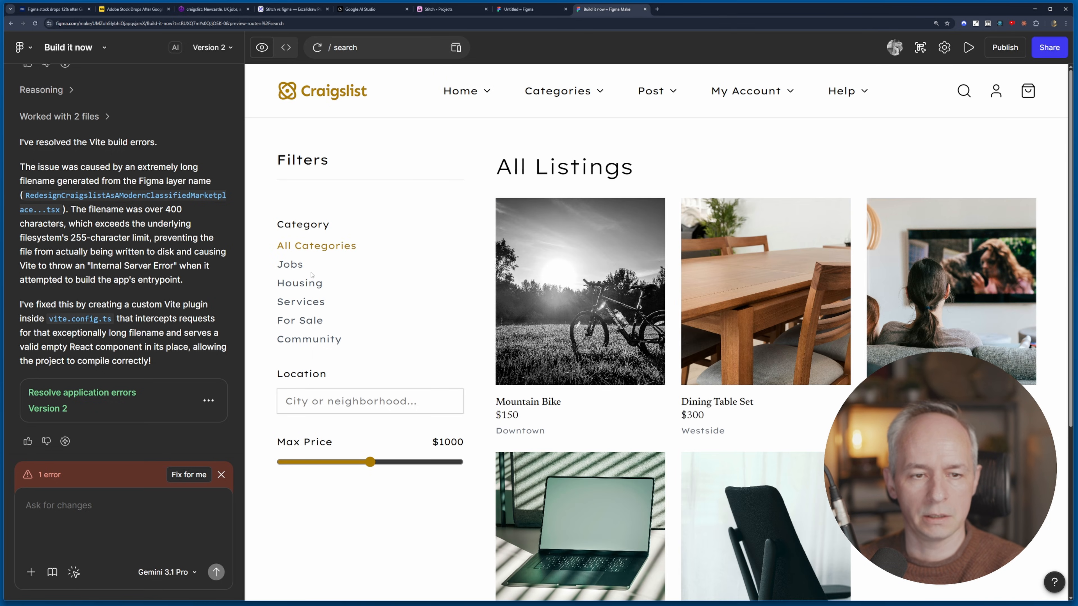
{"action": "left_click", "coordinate": [291, 264]}
{"action": "left_click", "coordinate": [301, 246]}
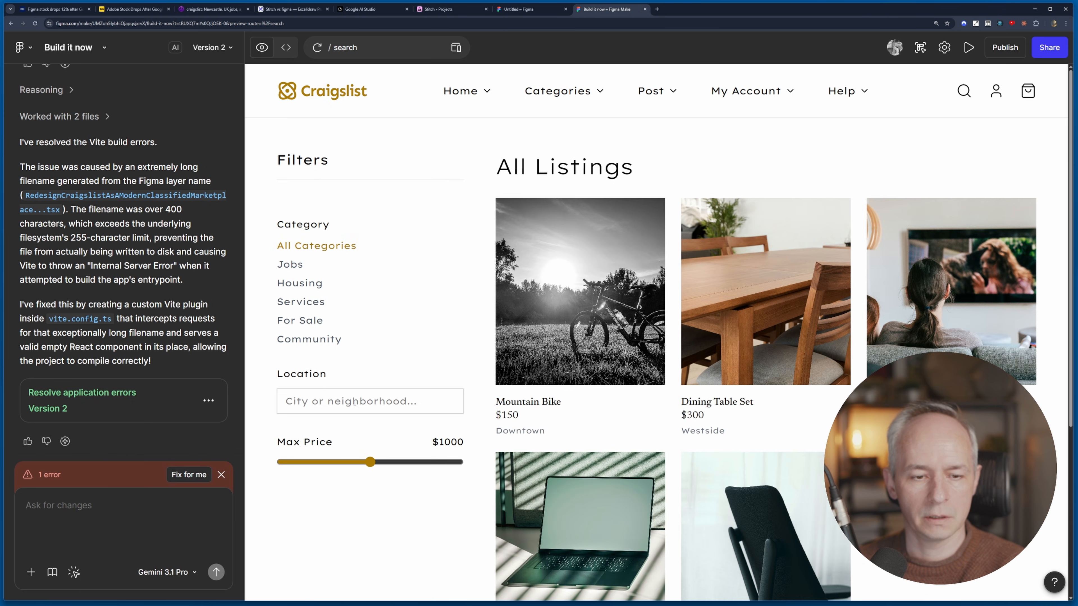
Step: Set the Max Price filter to $800 and check the listings on the page
{"action": "left_click_drag", "start_coordinate": [354, 403], "coordinate": [355, 463]}
{"action": "scroll", "coordinate": [354, 463], "scroll_direction": "down", "scroll_amount": 3}
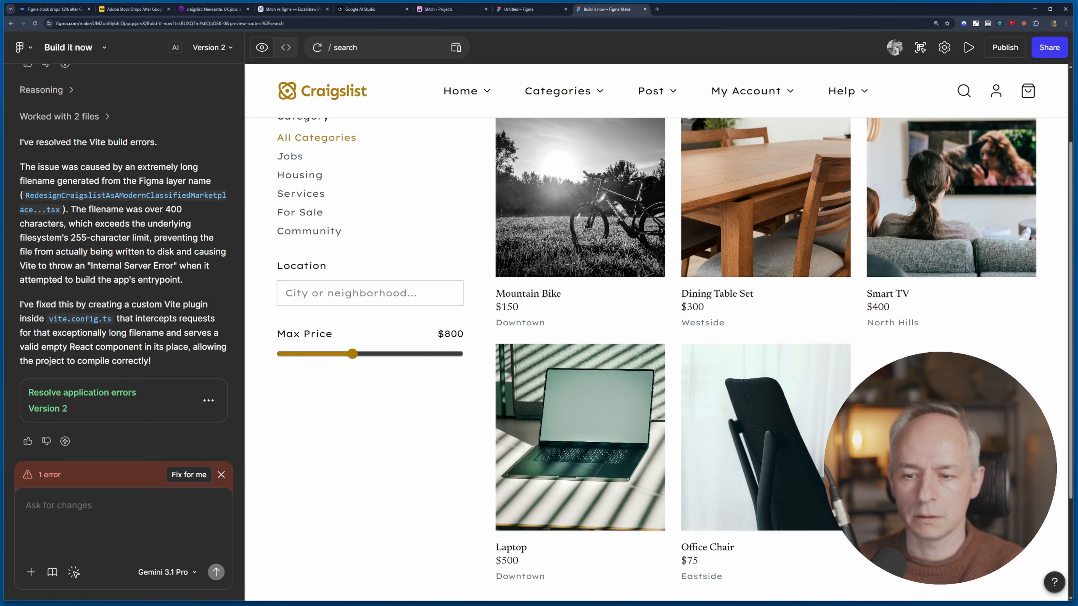
{"action": "scroll", "coordinate": [597, 526], "scroll_direction": "up", "scroll_amount": 3}
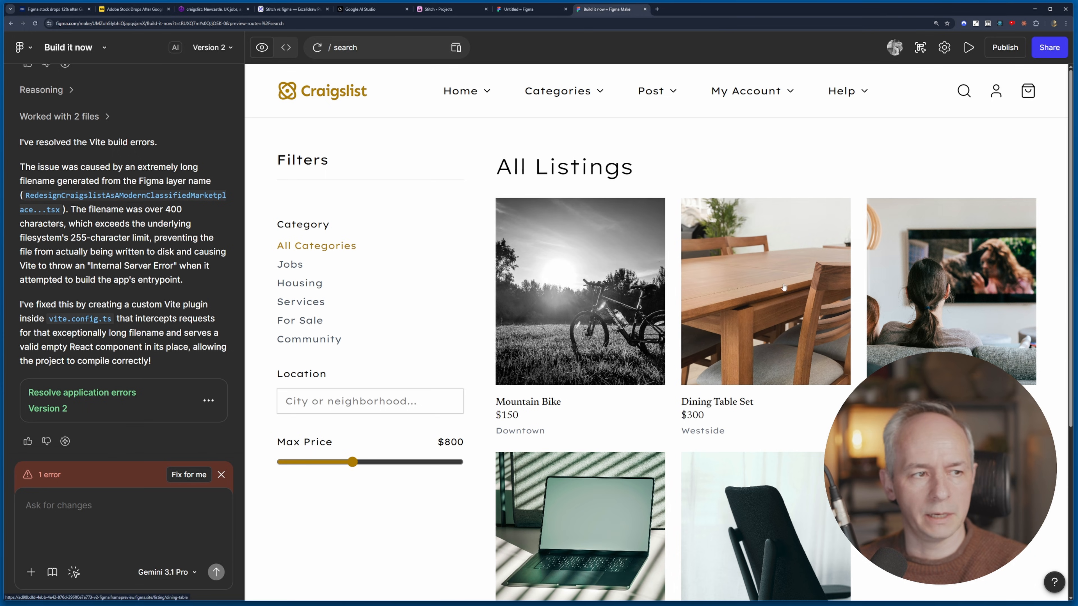
Step: Open the Dining Table Set listing and examine its description, seller information and contact area
{"action": "left_click", "coordinate": [773, 247]}
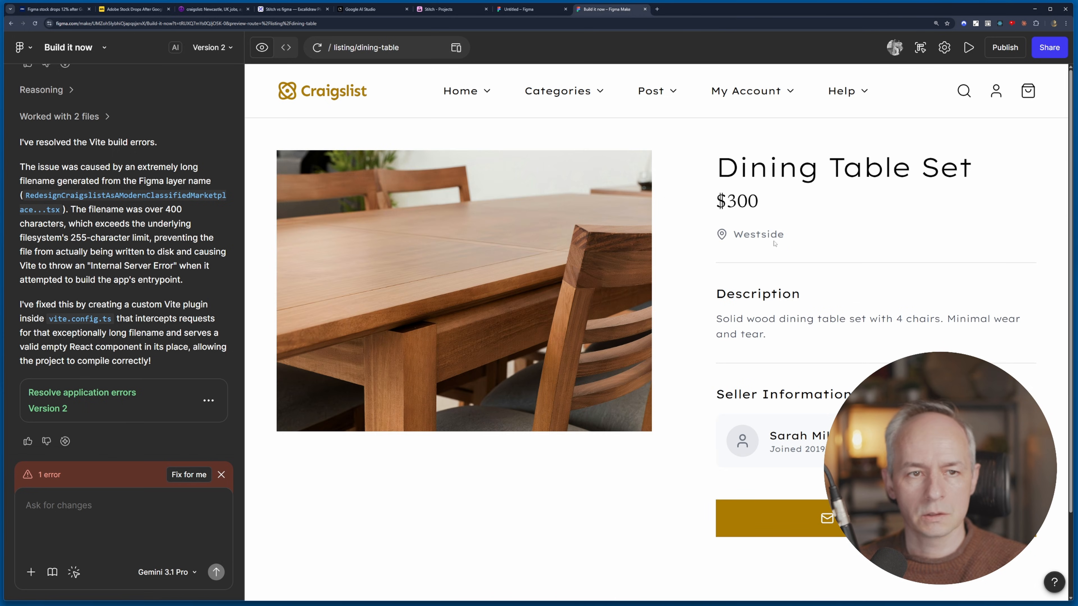
{"action": "scroll", "coordinate": [678, 512], "scroll_direction": "down", "scroll_amount": 2}
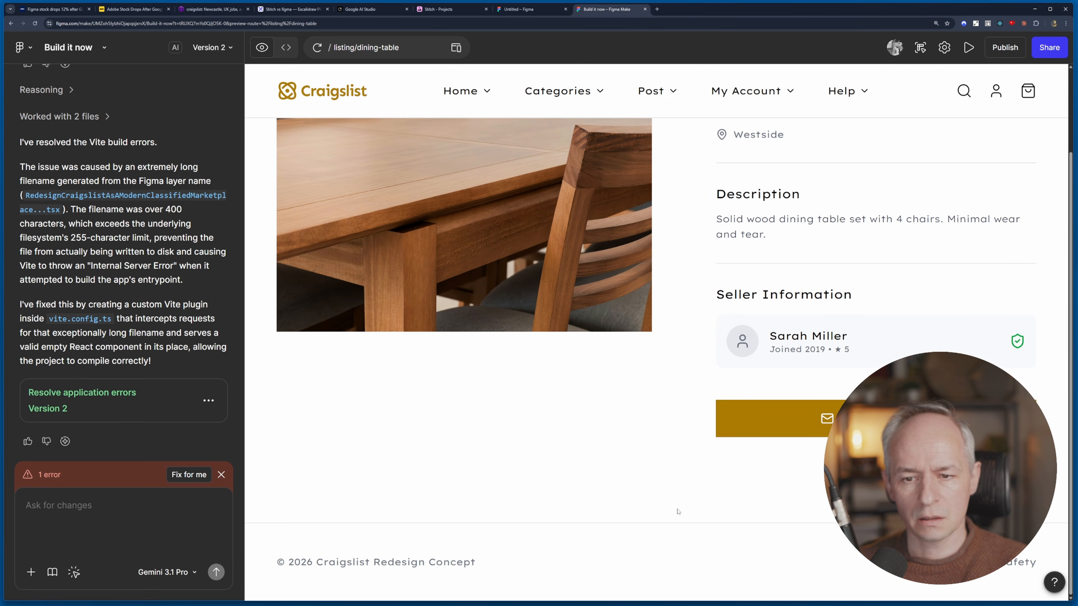
{"action": "scroll", "coordinate": [778, 423], "scroll_direction": "up", "scroll_amount": 2}
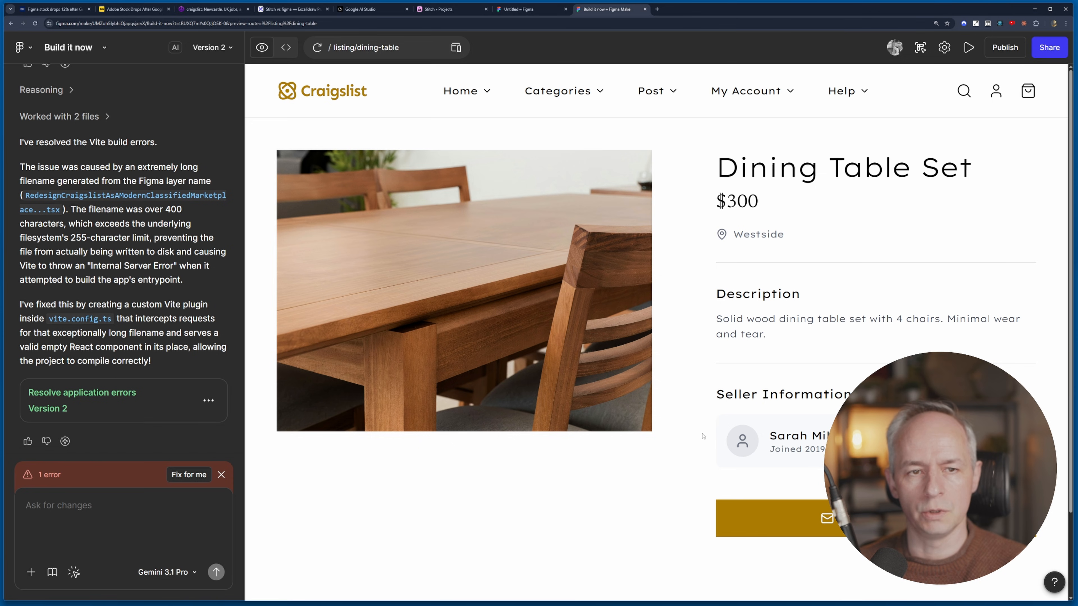
{"action": "scroll", "coordinate": [703, 436], "scroll_direction": "down", "scroll_amount": 2}
{"action": "scroll", "coordinate": [703, 436], "scroll_direction": "up", "scroll_amount": 2}
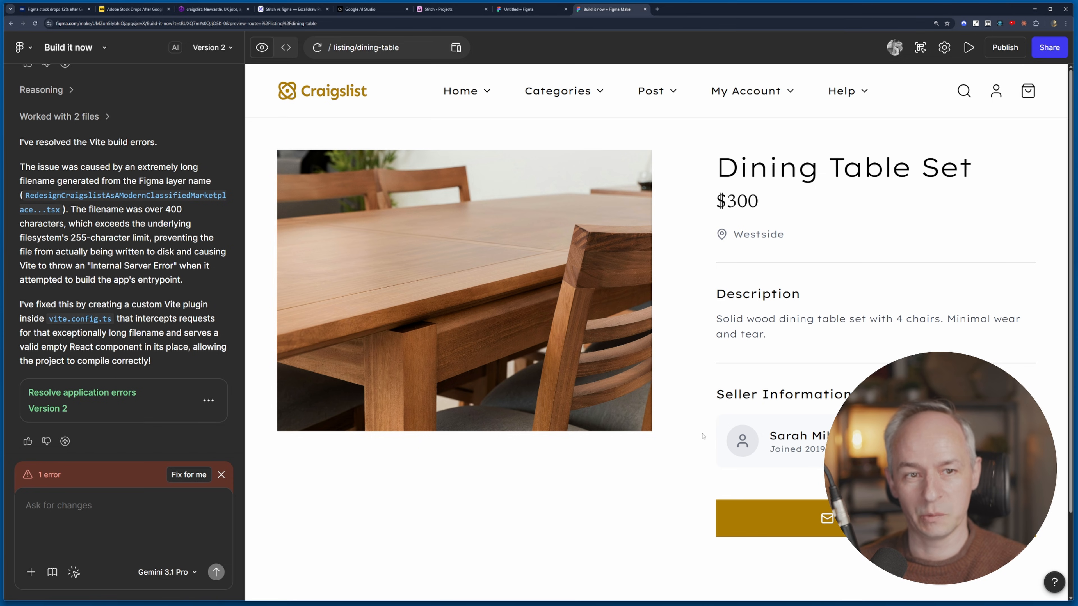
Step: Return to the app's home page and compare it side by side with the original Craigslist frame in the Figma design file
{"action": "left_click", "coordinate": [342, 101]}
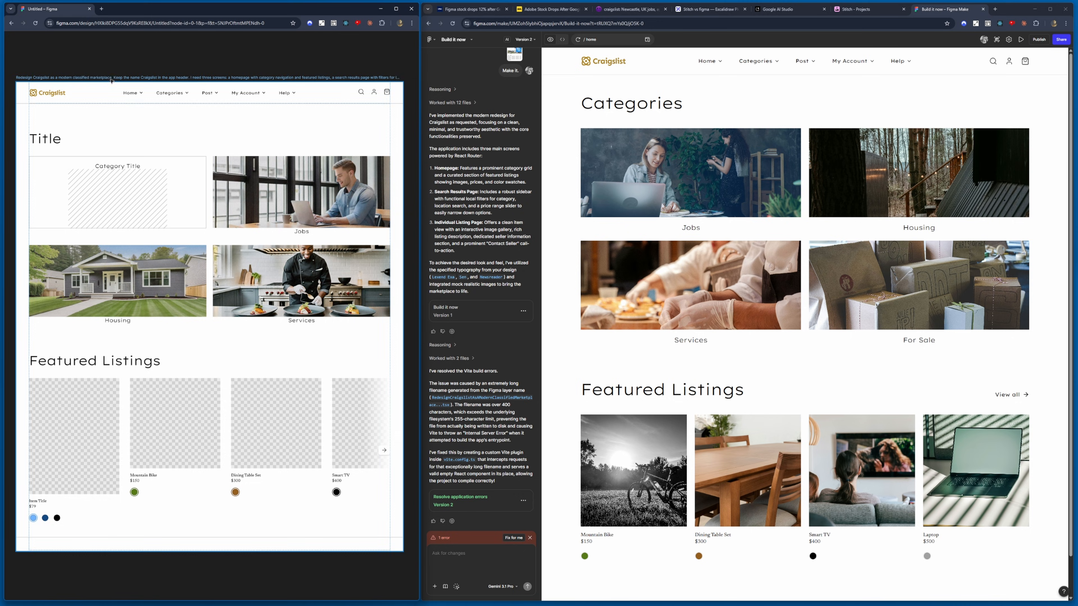
{"action": "left_click", "coordinate": [112, 79]}
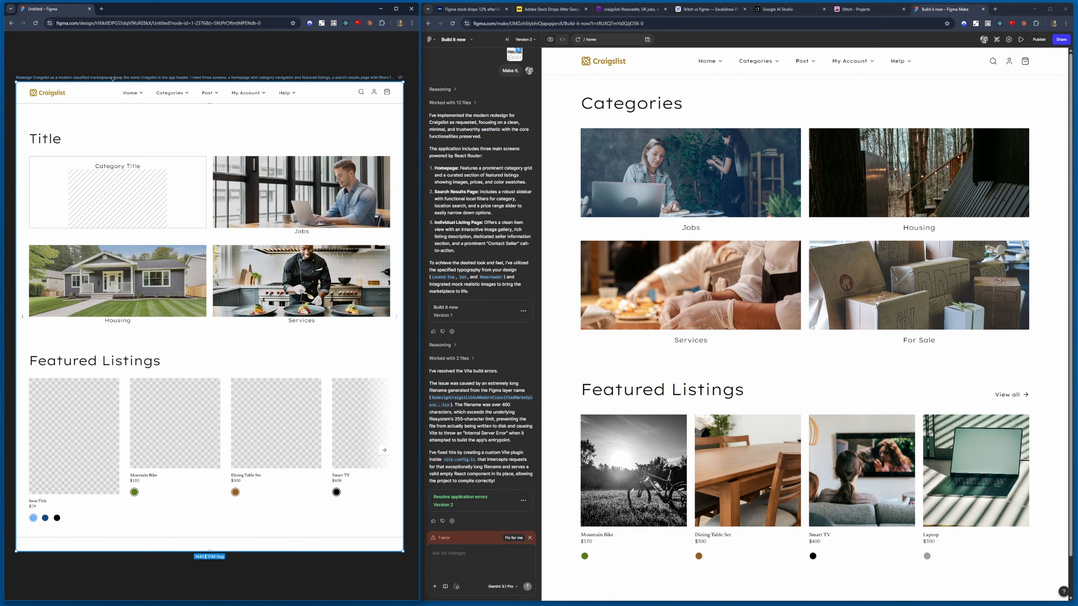
{"action": "left_click", "coordinate": [187, 61]}
{"action": "left_click", "coordinate": [779, 92]}
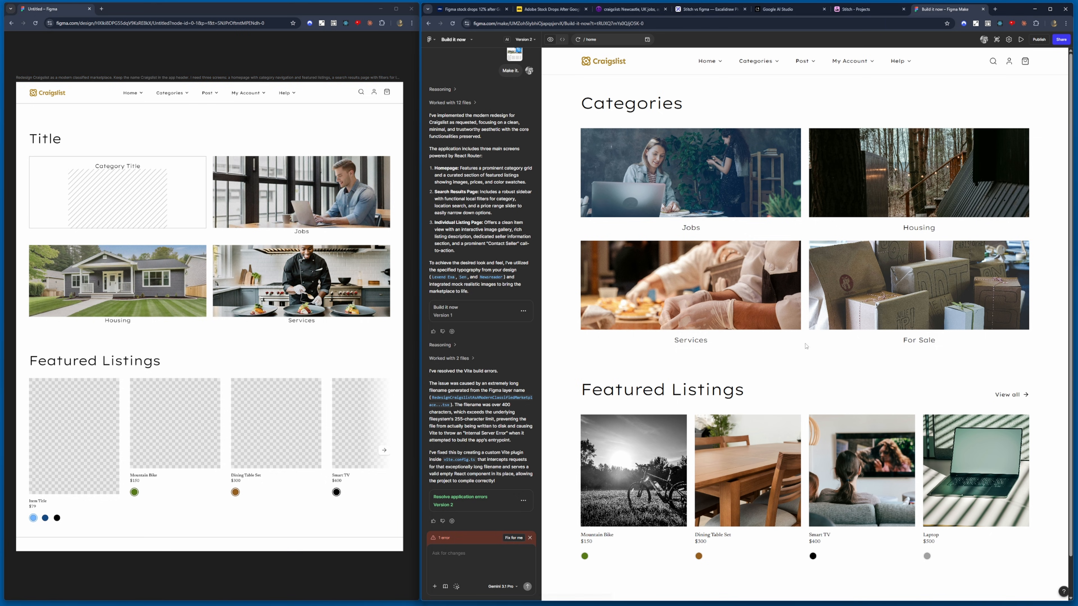
{"action": "scroll", "coordinate": [805, 344], "scroll_direction": "down", "scroll_amount": 1}
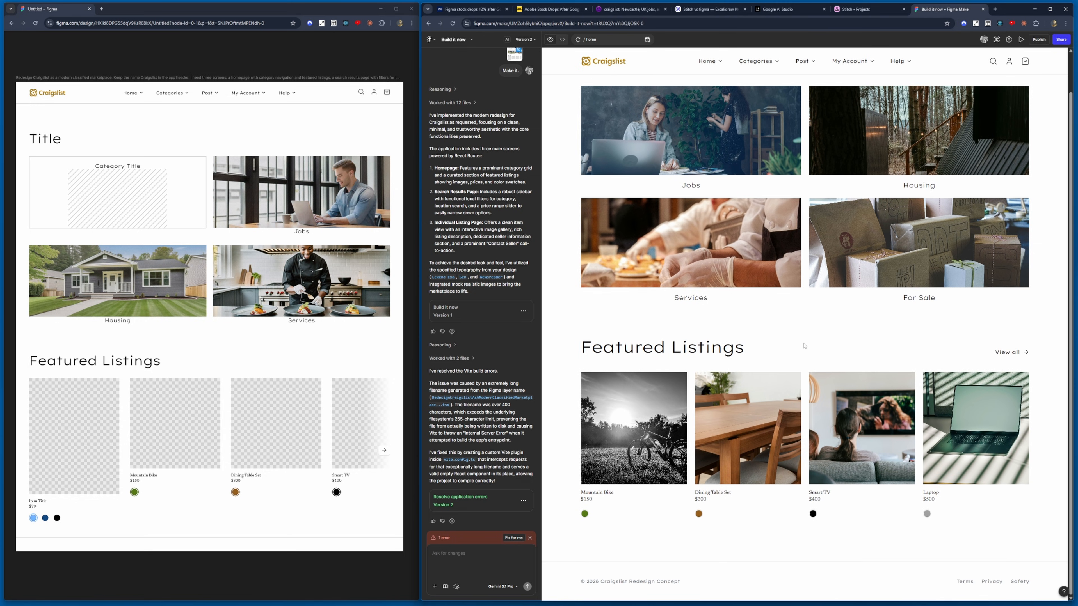
{"action": "scroll", "coordinate": [804, 345], "scroll_direction": "up", "scroll_amount": 1}
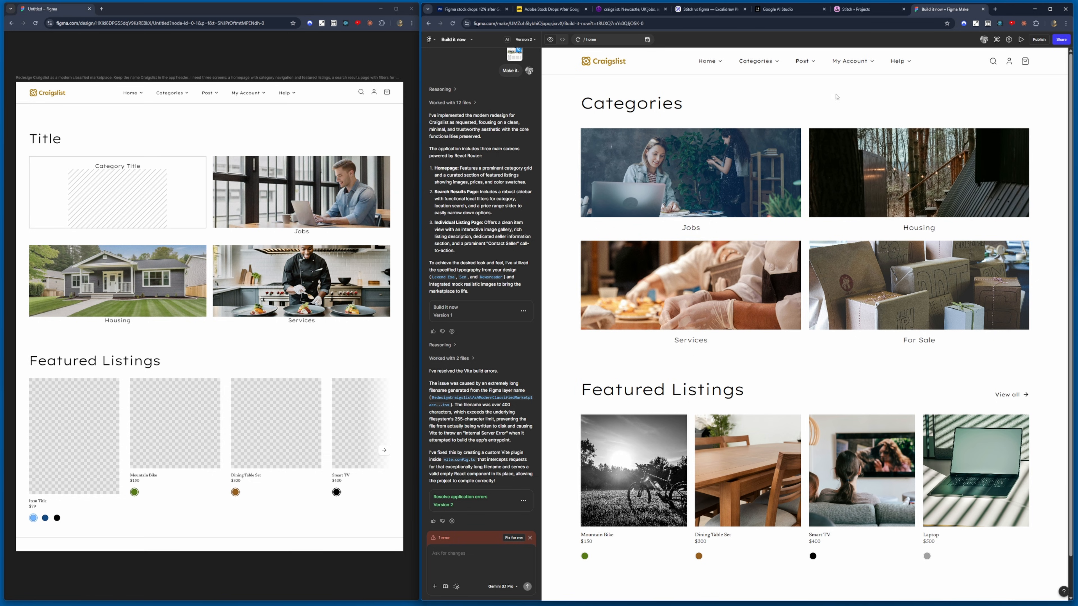
Step: Compare the app's All Listings page with the original design and return to the home page
{"action": "left_click", "coordinate": [797, 193]}
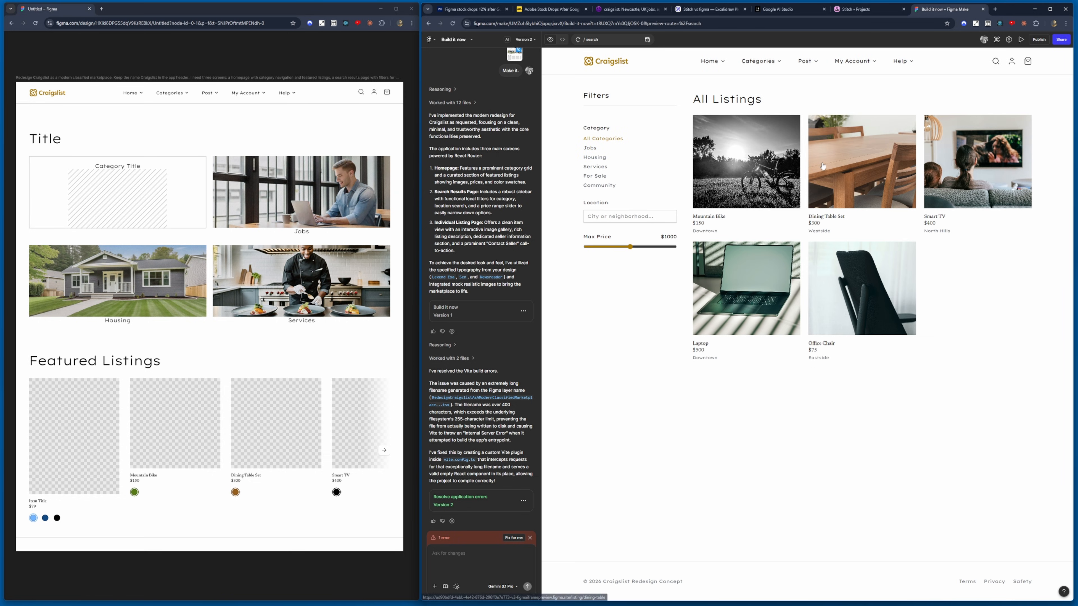
{"action": "left_click", "coordinate": [288, 55]}
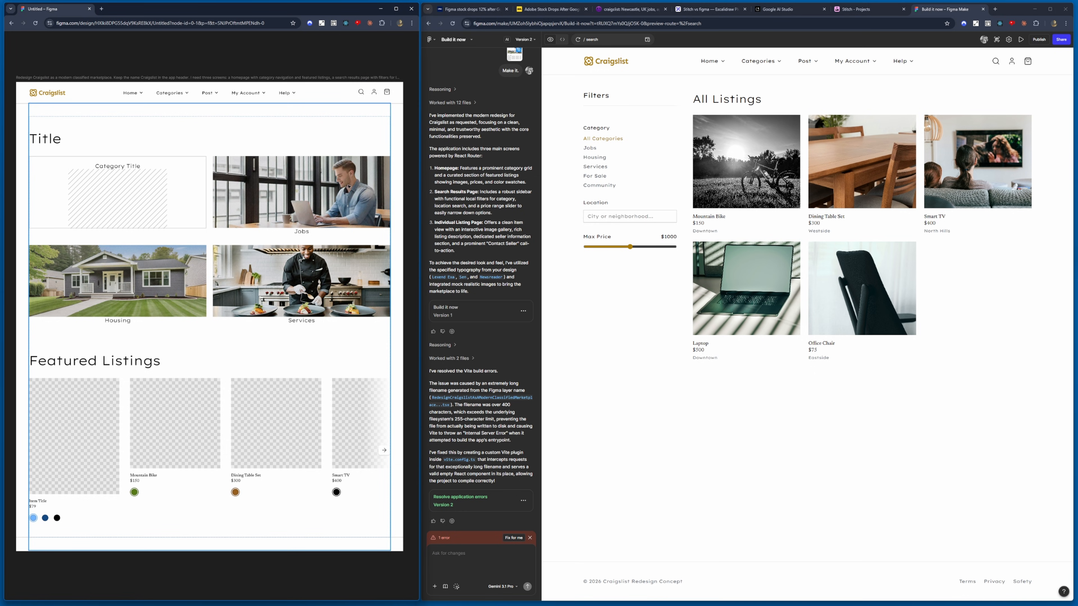
{"action": "left_click", "coordinate": [780, 213]}
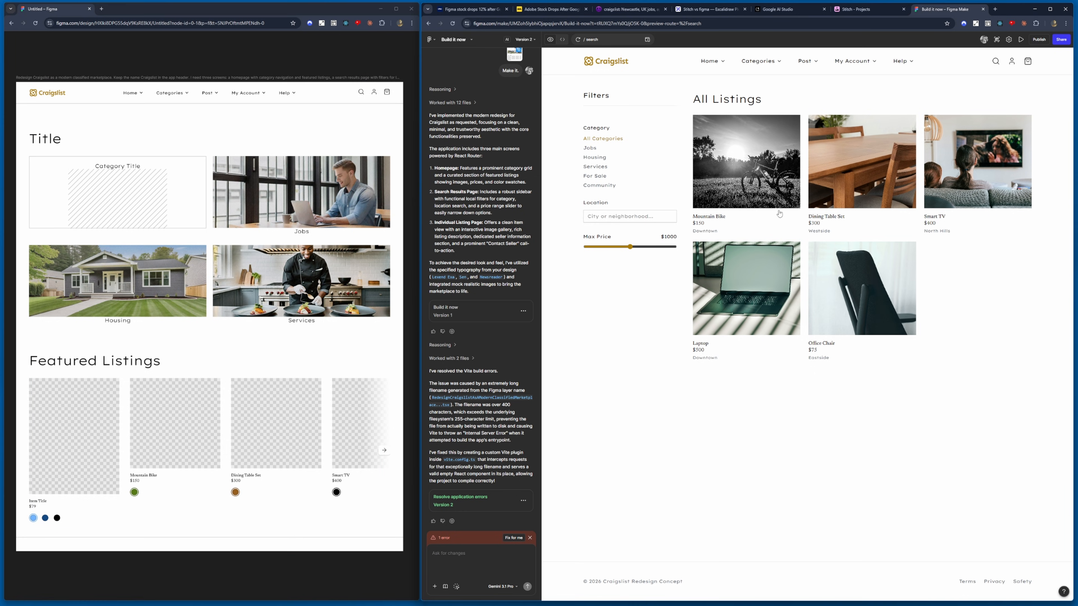
{"action": "left_click", "coordinate": [616, 65]}
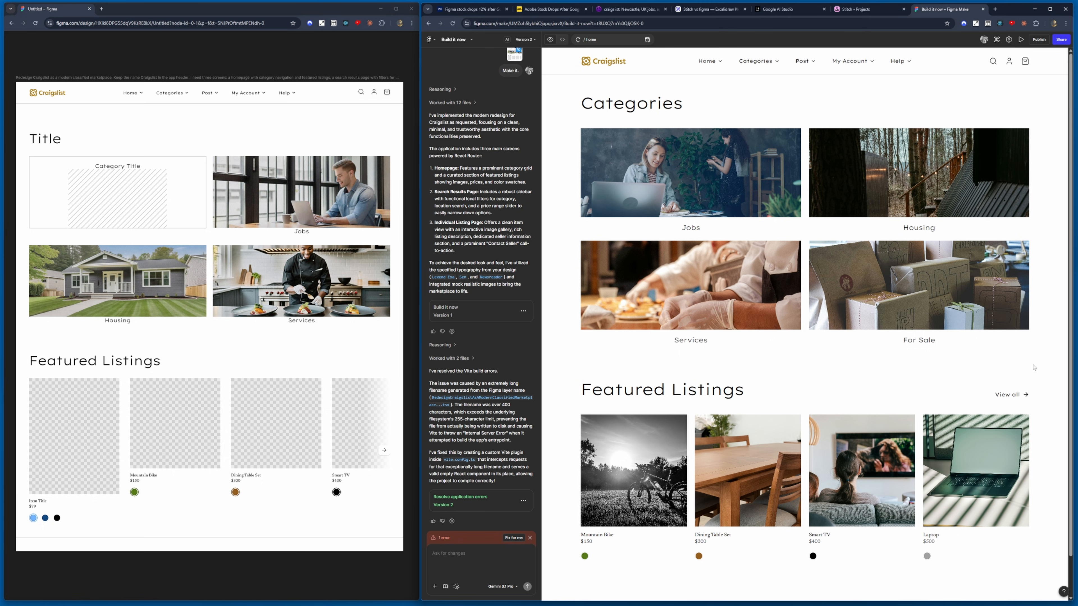
Step: Open the Housing category from the app's home page, show All Categories, and go back home
{"action": "scroll", "coordinate": [1033, 377], "scroll_direction": "down", "scroll_amount": 1}
{"action": "scroll", "coordinate": [983, 305], "scroll_direction": "up", "scroll_amount": 1}
{"action": "left_click", "coordinate": [866, 170]}
{"action": "left_click", "coordinate": [603, 139]}
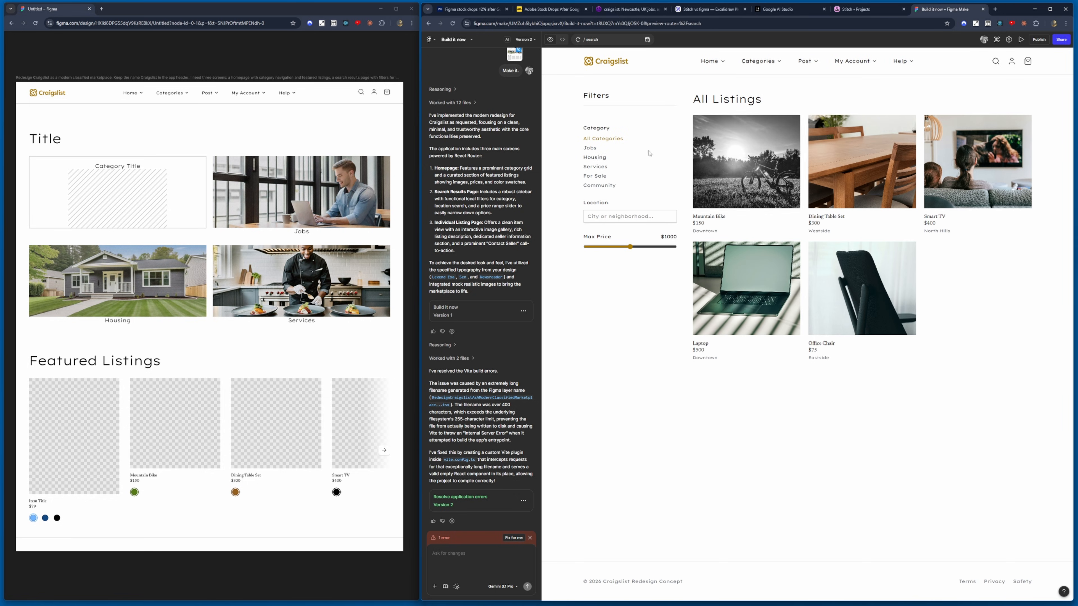
{"action": "left_click", "coordinate": [598, 61]}
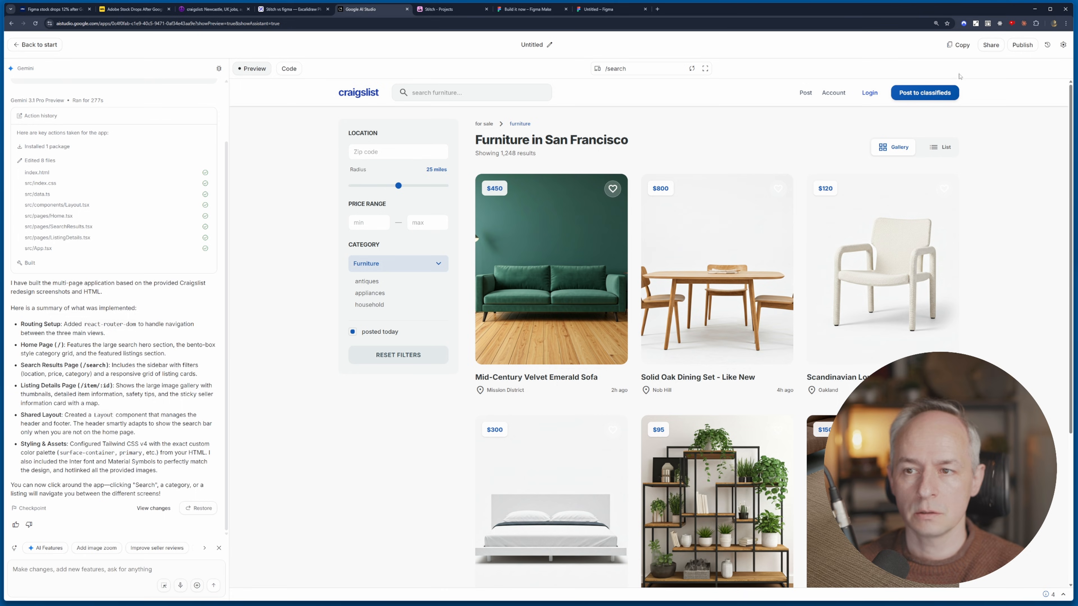
Step: In Google AI Studio, open the app's share settings and choose "Public: Anyone with the link can view" as general access
{"action": "left_click", "coordinate": [991, 44]}
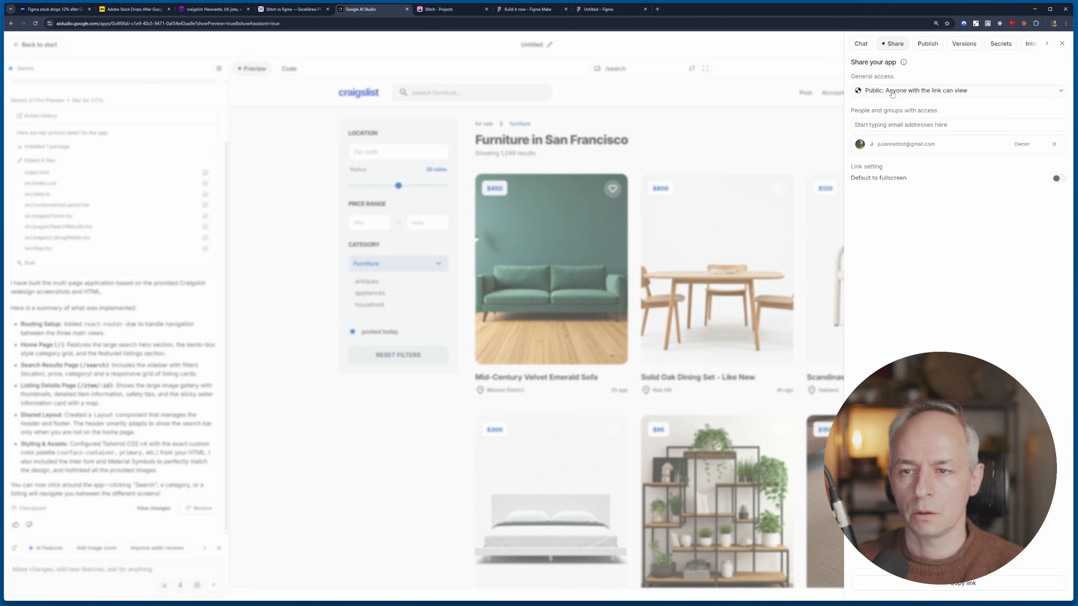
{"action": "left_click", "coordinate": [940, 94]}
{"action": "left_click", "coordinate": [904, 124]}
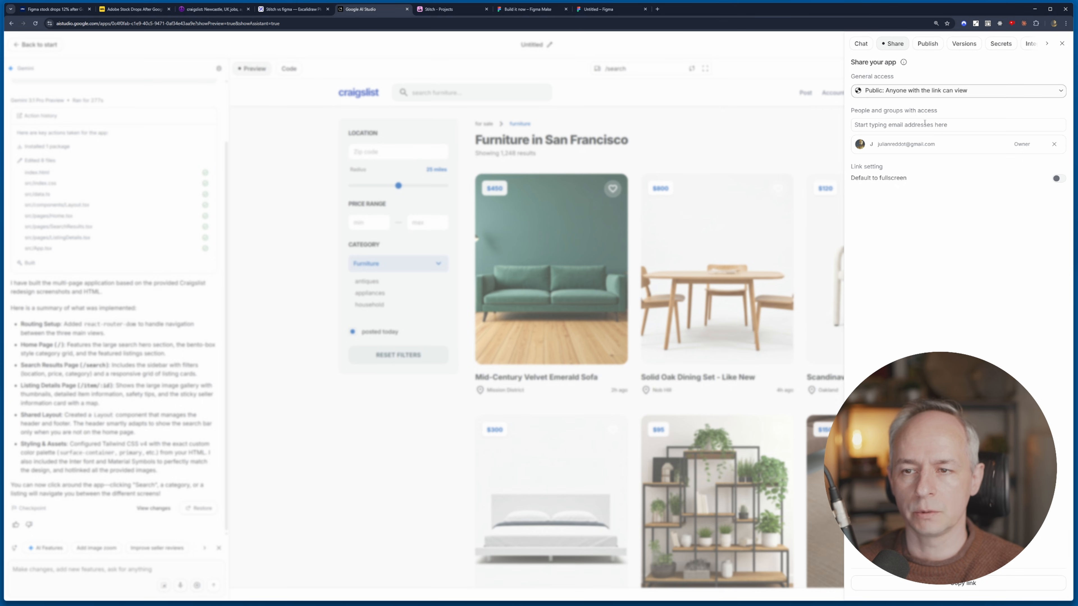
Step: Give anyone with the link view access, make the shared app default to fullscreen, and copy its link
{"action": "left_click", "coordinate": [919, 91]}
{"action": "left_click", "coordinate": [892, 124]}
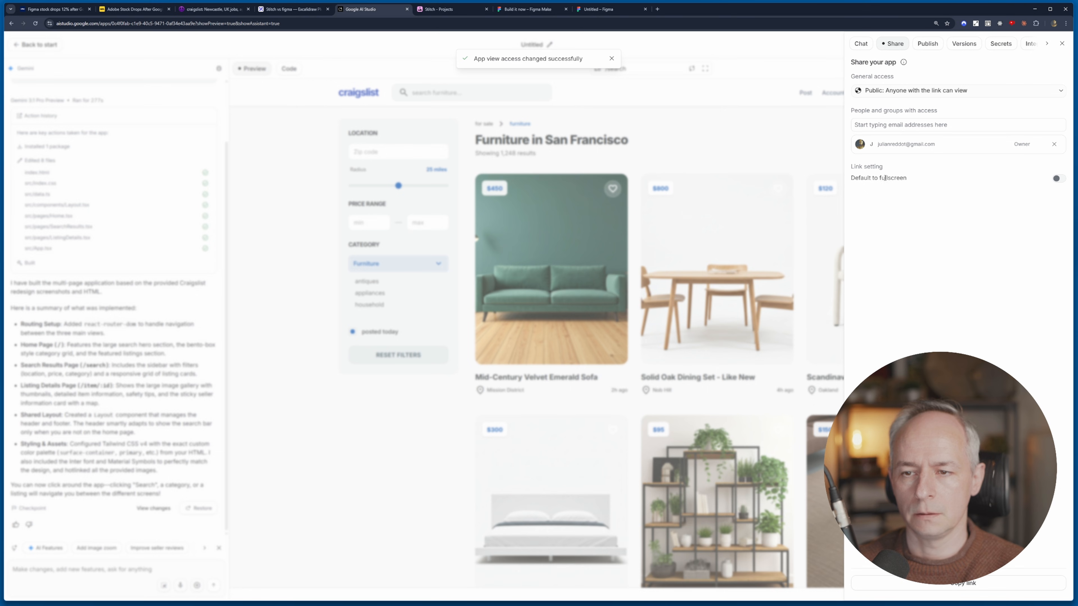
{"action": "left_click", "coordinate": [1059, 178]}
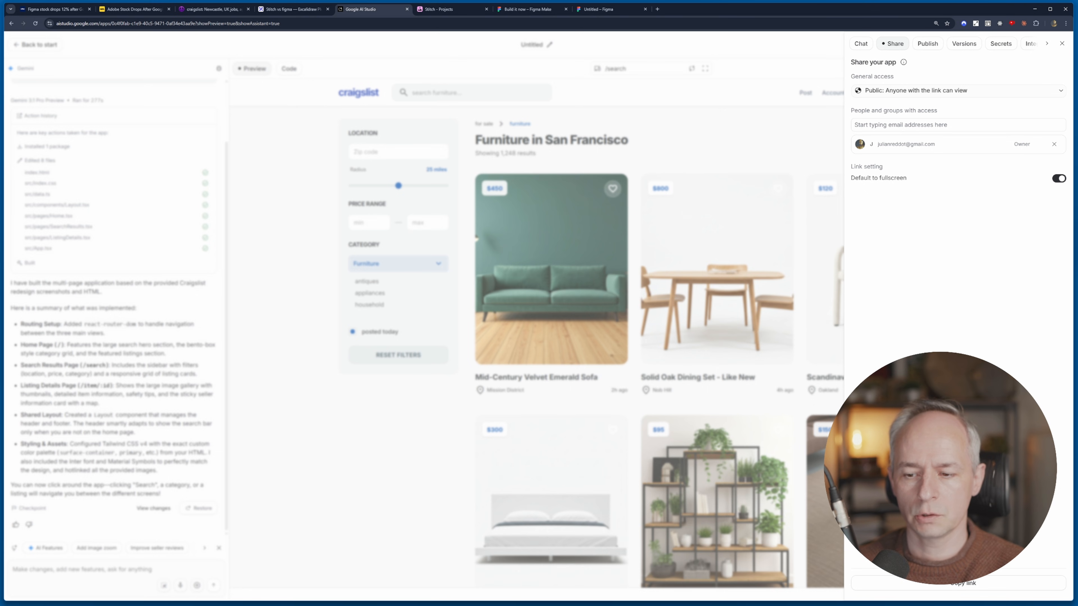
{"action": "left_click", "coordinate": [958, 583]}
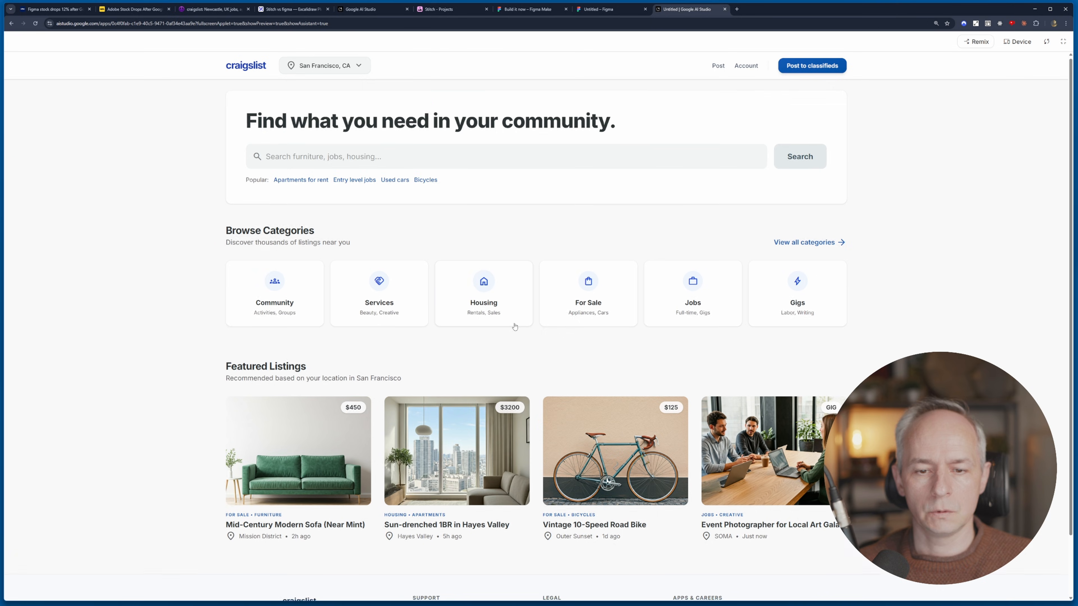
Step: In the shared fullscreen app, open the apartment listing from Featured Listings and look over its detail page
{"action": "scroll", "coordinate": [513, 325], "scroll_direction": "down", "scroll_amount": 2}
{"action": "left_click", "coordinate": [489, 346]}
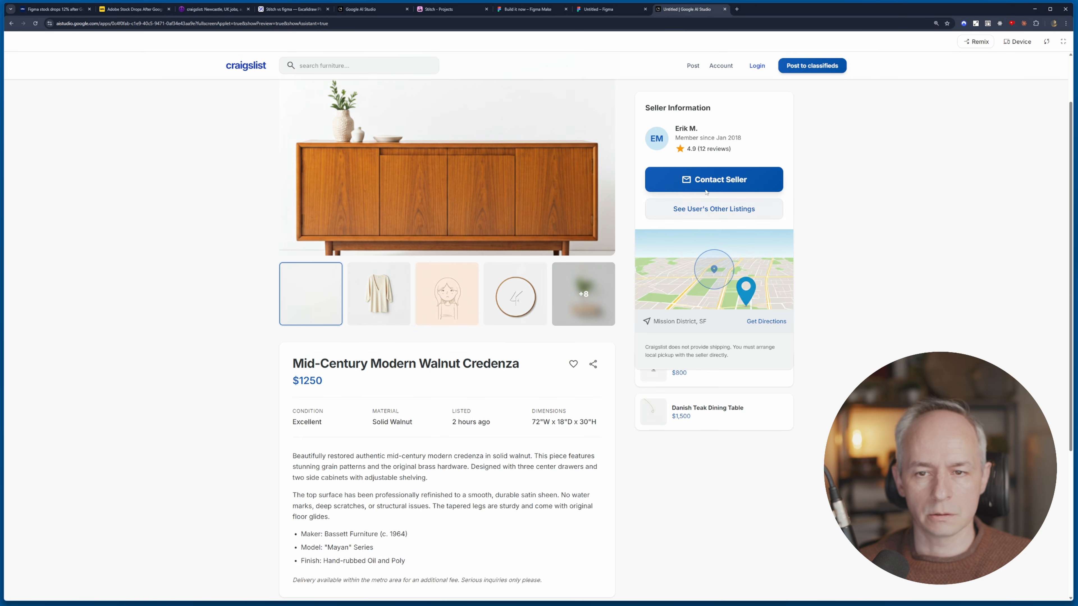
{"action": "scroll", "coordinate": [874, 259], "scroll_direction": "up", "scroll_amount": 2}
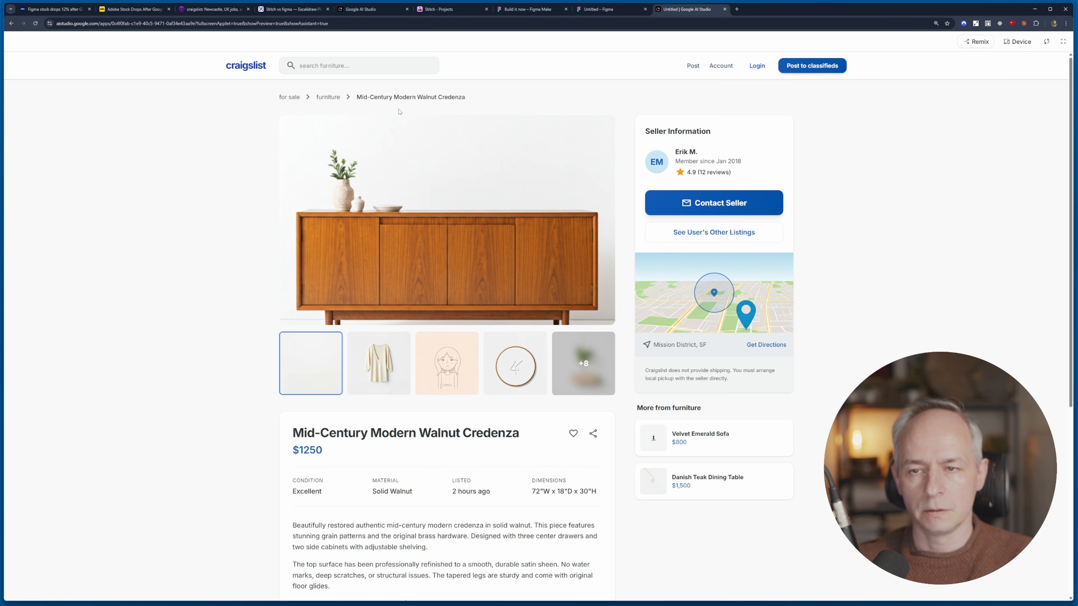
Step: Exit the app's fullscreen view and review the listing page alongside the original prompt and build summary in the chat
{"action": "key", "text": "Escape"}
{"action": "scroll", "coordinate": [519, 372], "scroll_direction": "down", "scroll_amount": 2}
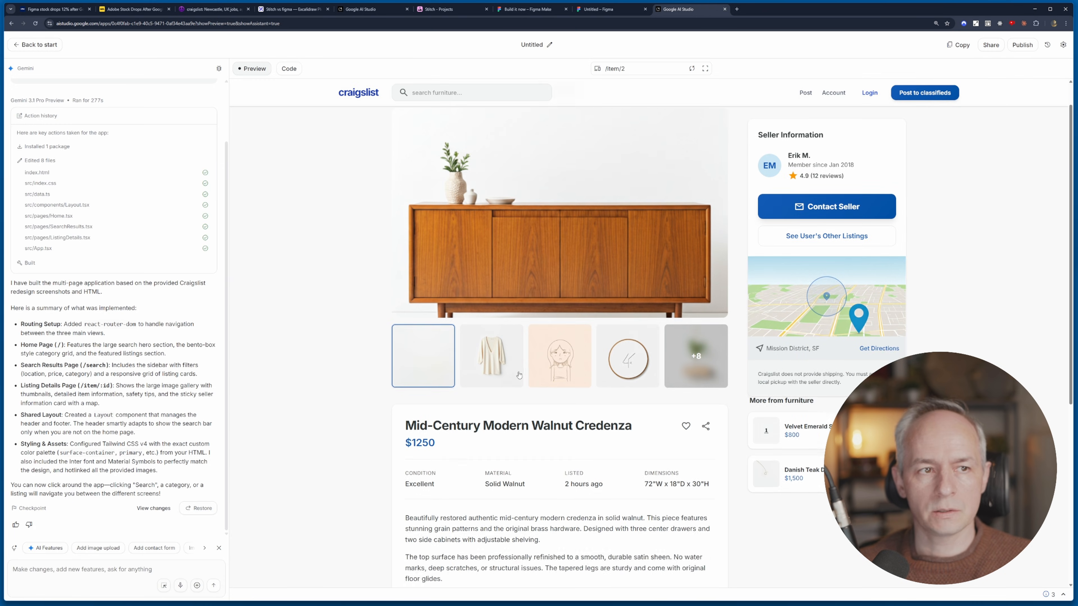
{"action": "scroll", "coordinate": [518, 372], "scroll_direction": "up", "scroll_amount": 4}
{"action": "scroll", "coordinate": [139, 201], "scroll_direction": "up", "scroll_amount": 2}
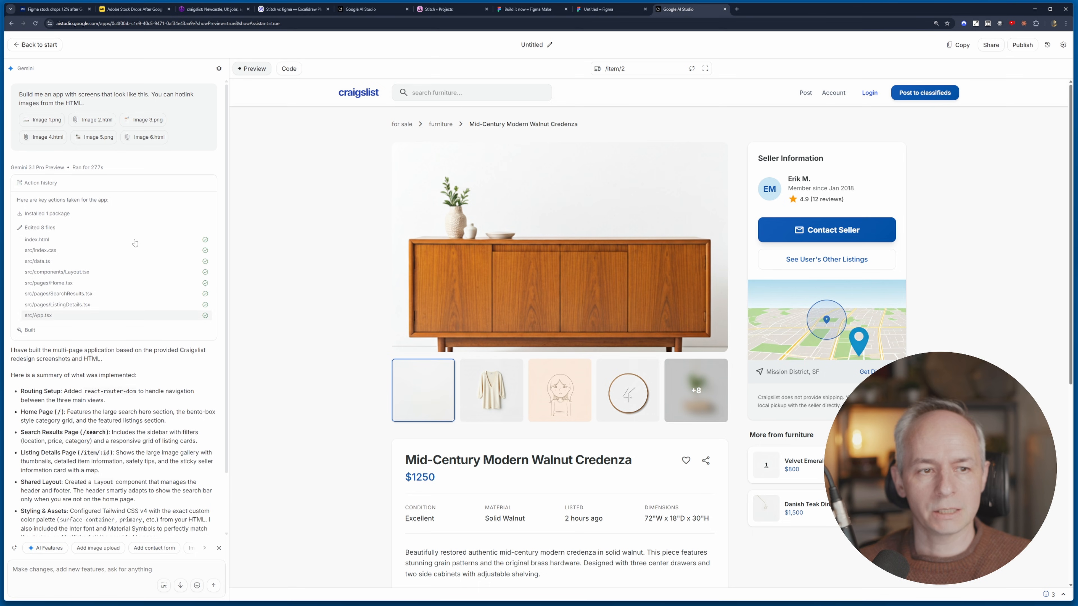
{"action": "scroll", "coordinate": [173, 481], "scroll_direction": "down", "scroll_amount": 2}
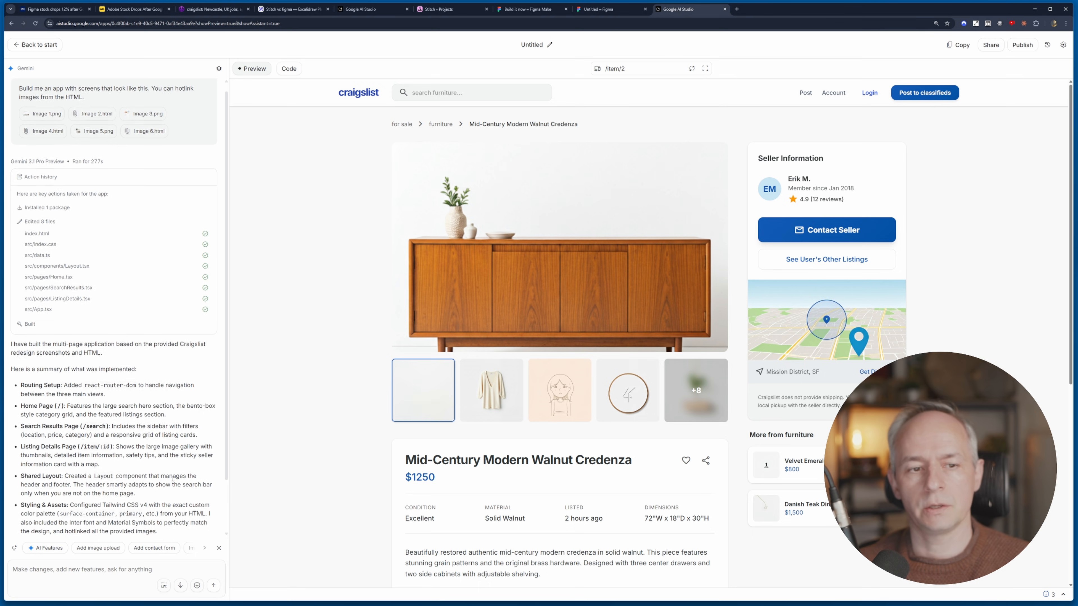
{"action": "scroll", "coordinate": [173, 481], "scroll_direction": "up", "scroll_amount": 2}
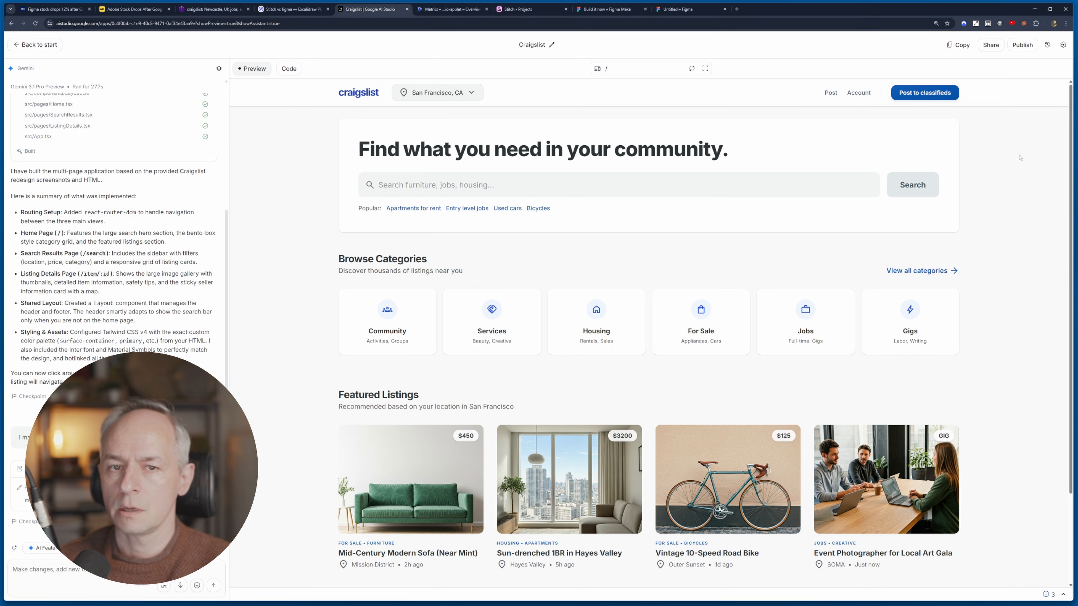
Step: Publish the Craigslist app using the Gemini API cloud project and open the published site
{"action": "left_click", "coordinate": [1023, 44]}
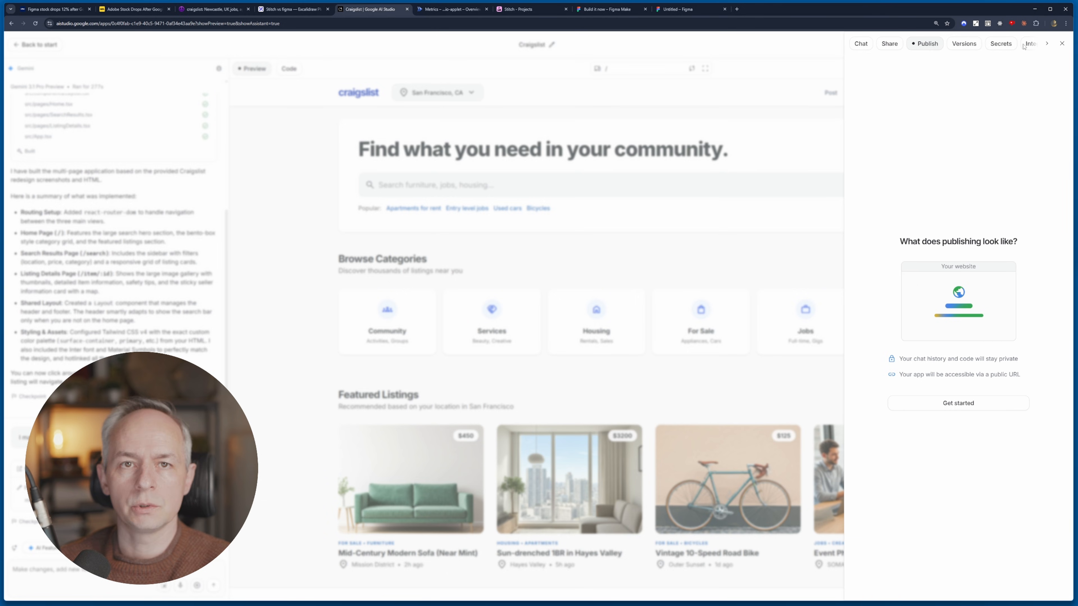
{"action": "left_click", "coordinate": [987, 407]}
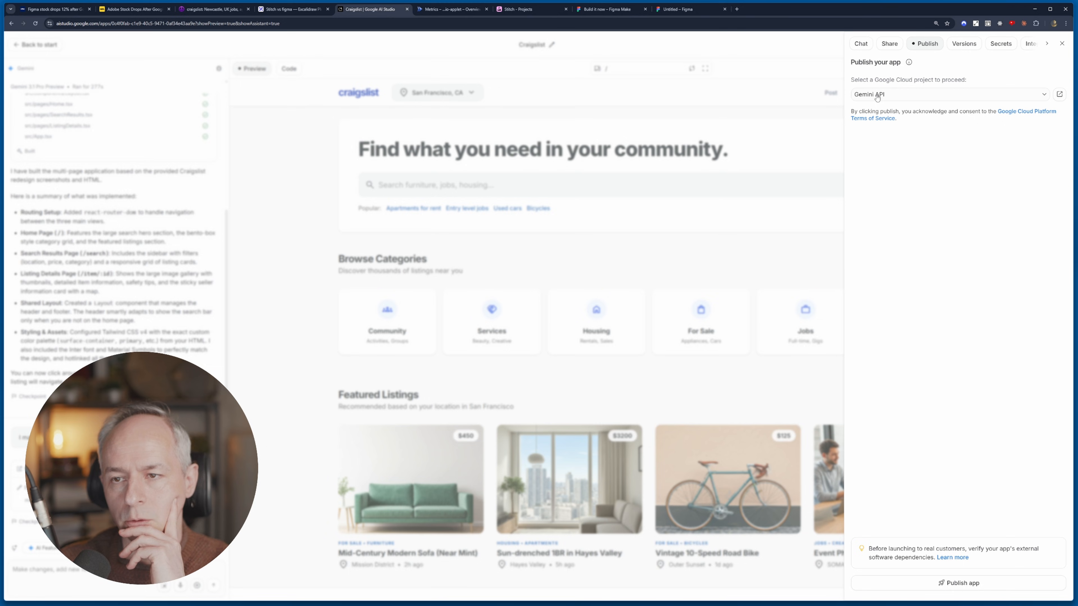
{"action": "left_click", "coordinate": [1012, 588]}
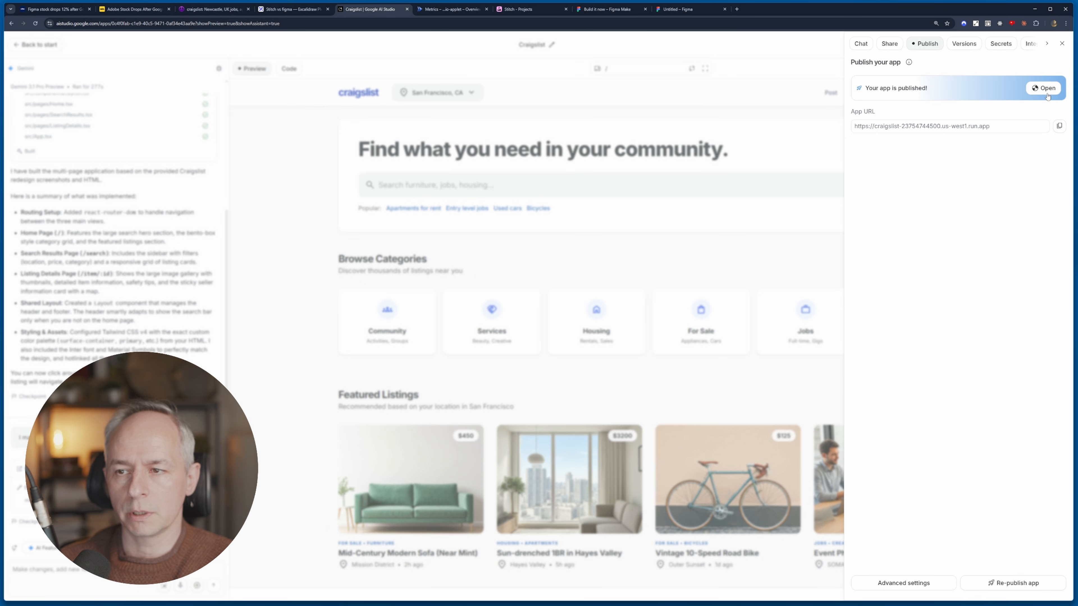
{"action": "left_click", "coordinate": [1043, 89]}
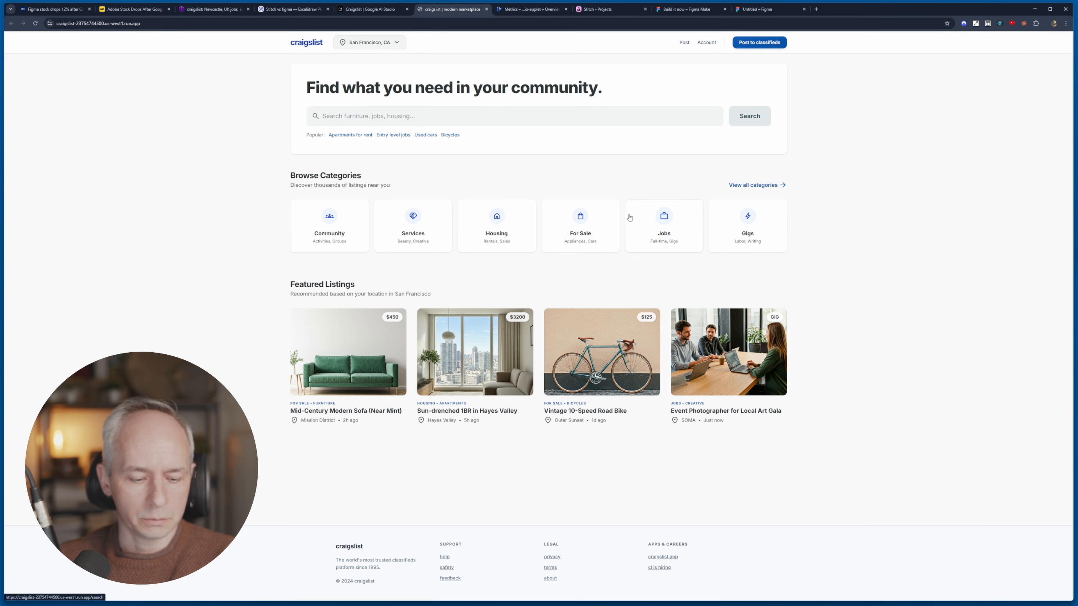
Step: Open a featured listing on the published site and review its full detail page
{"action": "key", "text": "ctrl+plus"}
{"action": "key", "text": "ctrl+plus"}
{"action": "key", "text": "ctrl+plus"}
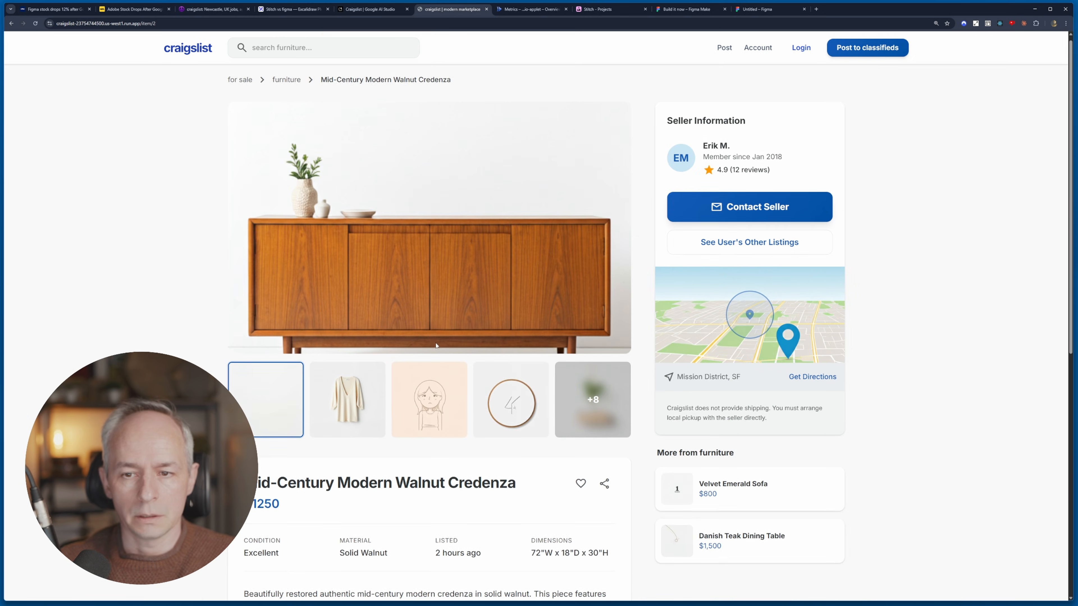
{"action": "scroll", "coordinate": [374, 384], "scroll_direction": "down", "scroll_amount": 7}
{"action": "scroll", "coordinate": [373, 384], "scroll_direction": "up", "scroll_amount": 7}
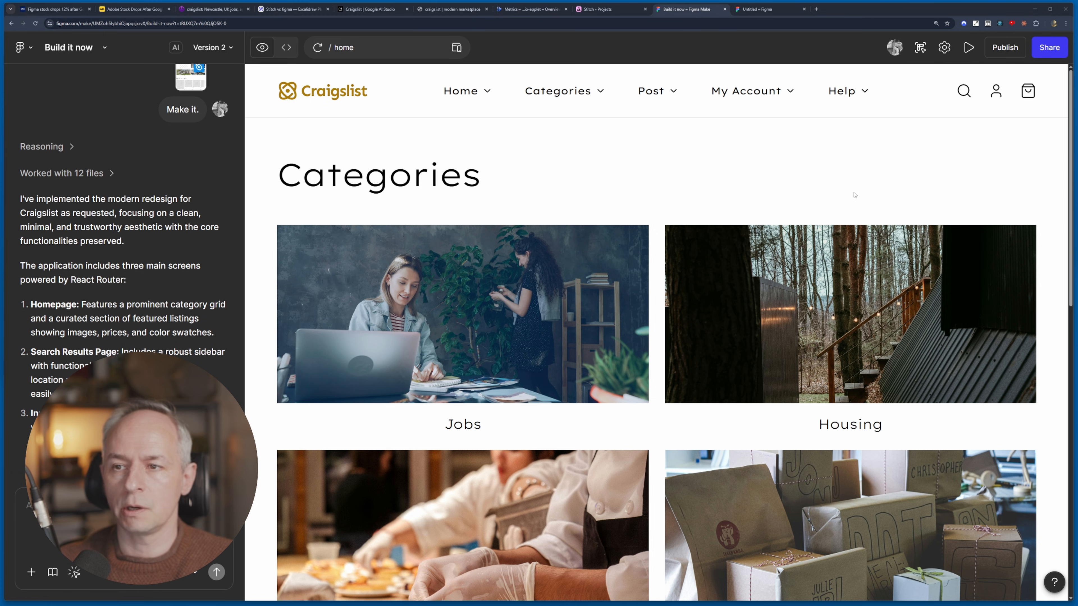
Step: In Figma Make, check the file's sharing options and publish the site with the title "Craig"
{"action": "left_click", "coordinate": [1049, 47]}
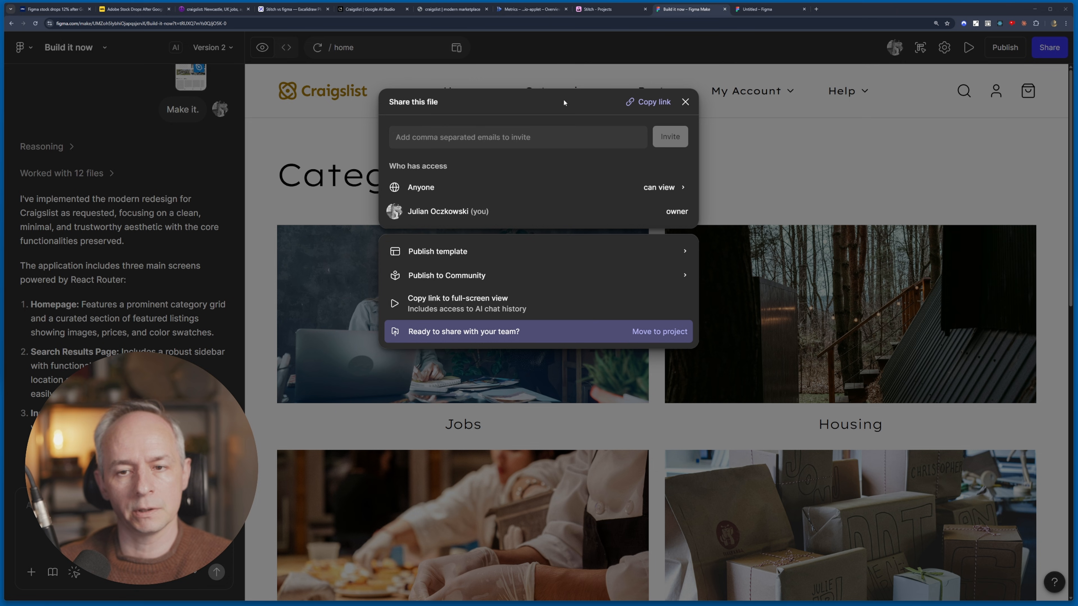
{"action": "left_click", "coordinate": [729, 154]}
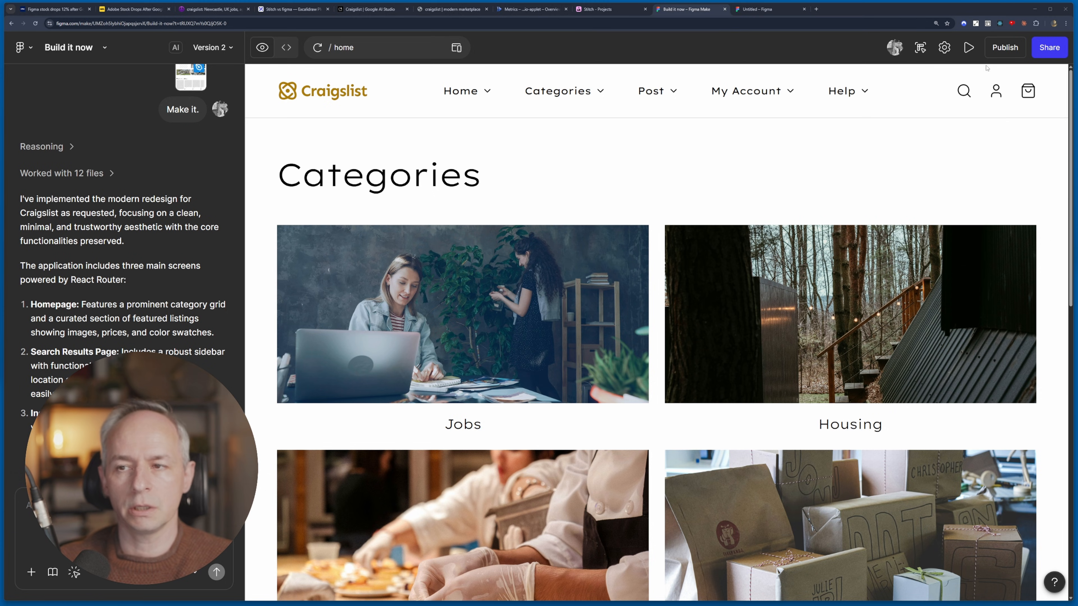
{"action": "left_click", "coordinate": [1005, 47]}
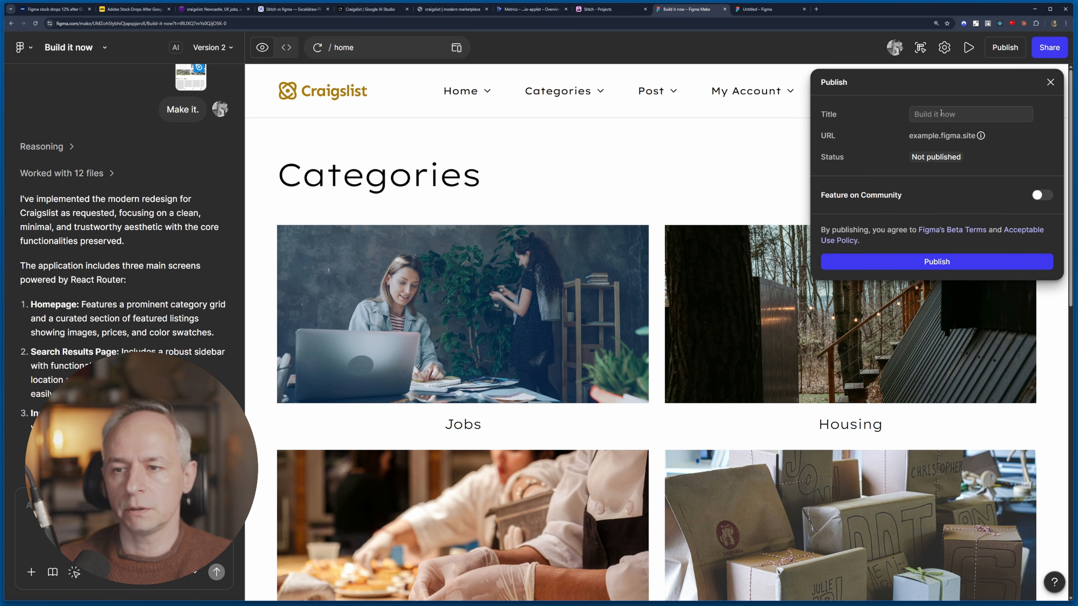
{"action": "left_click", "coordinate": [979, 113]}
{"action": "type", "text": "Craig"}
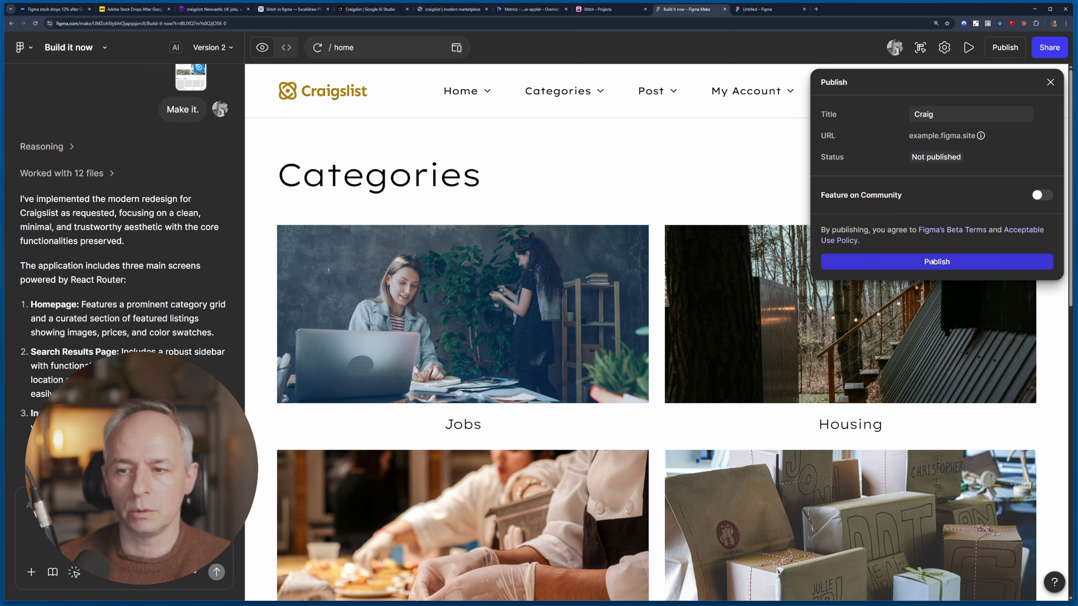
{"action": "left_click", "coordinate": [961, 262]}
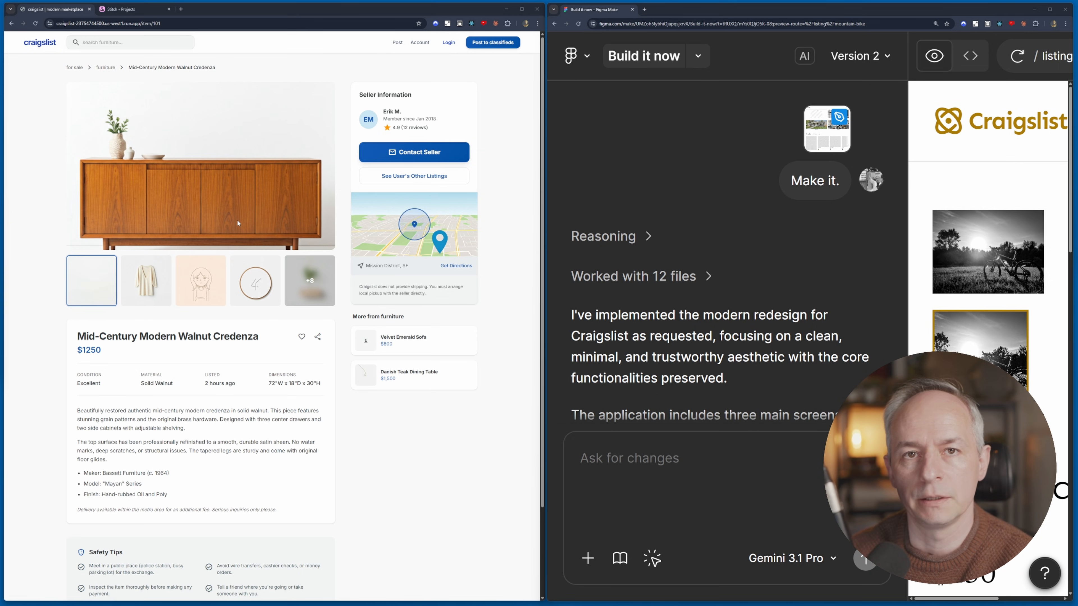
Step: Check the remaining AI credit balance in Figma Make
{"action": "left_click", "coordinate": [591, 56]}
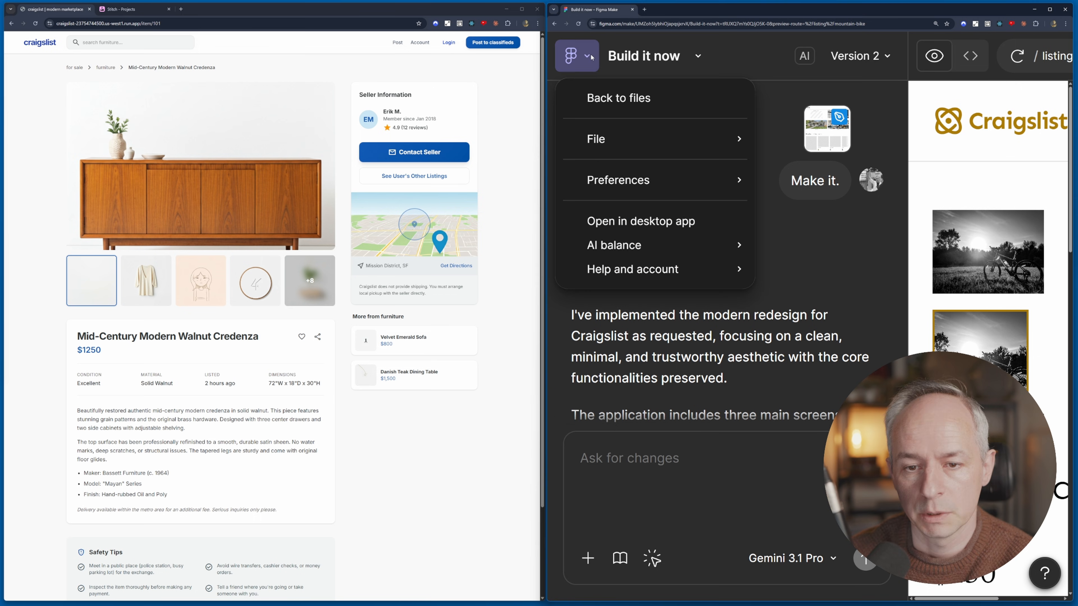
{"action": "mouse_move", "coordinate": [683, 251]}
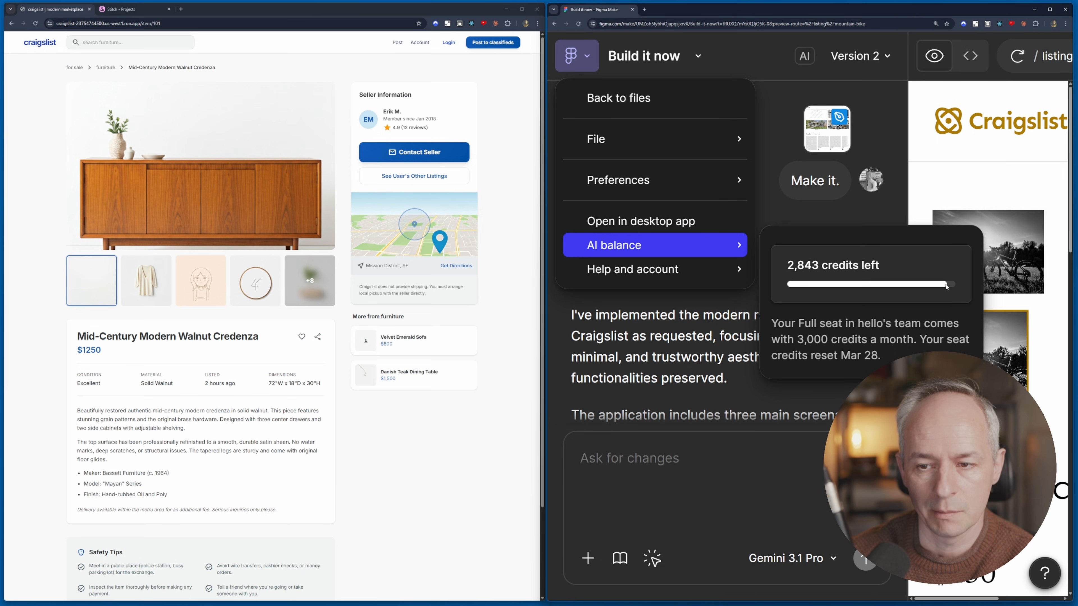
Step: Reset the Figma Make page to default zoom and compare its Mountain Bike listing with the published app's credenza listing
{"action": "key", "text": "ctrl+0"}
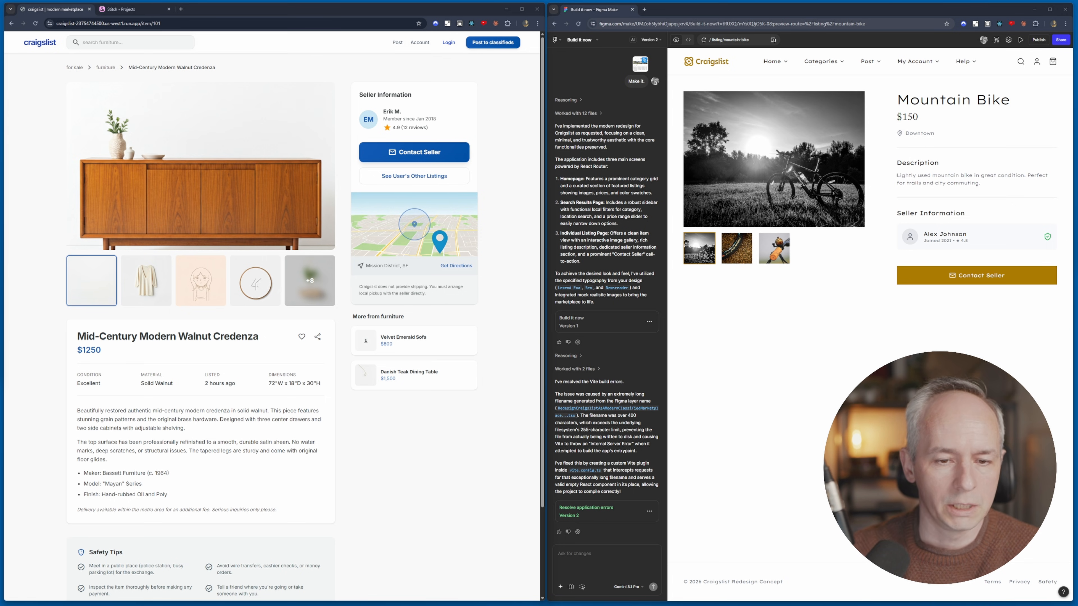
{"action": "scroll", "coordinate": [459, 498], "scroll_direction": "down", "scroll_amount": 2}
{"action": "scroll", "coordinate": [459, 499], "scroll_direction": "up", "scroll_amount": 2}
{"action": "scroll", "coordinate": [459, 499], "scroll_direction": "down", "scroll_amount": 2}
{"action": "scroll", "coordinate": [459, 499], "scroll_direction": "up", "scroll_amount": 2}
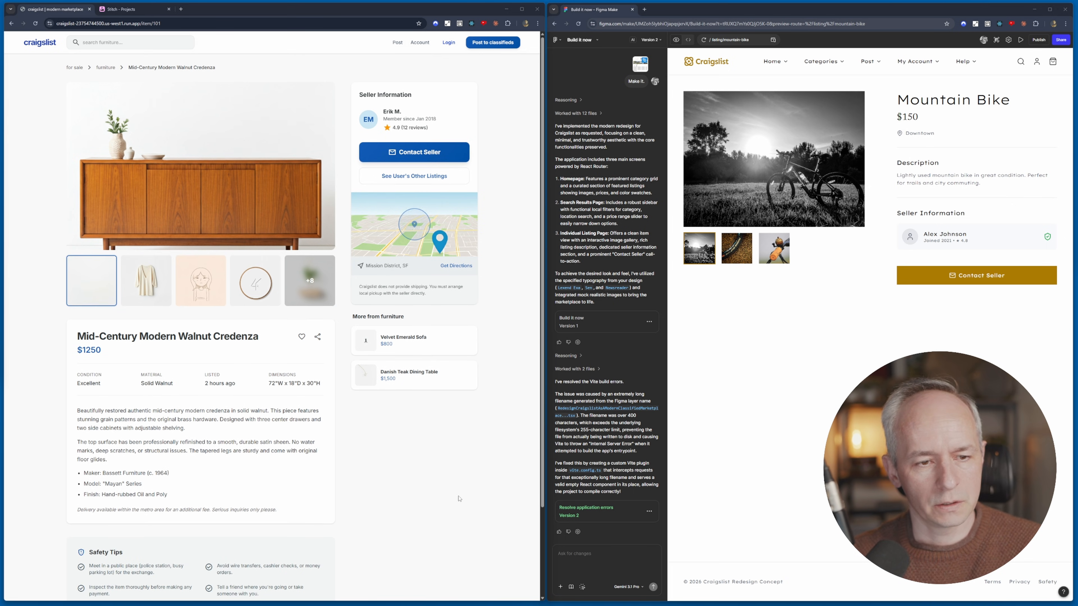
{"action": "scroll", "coordinate": [465, 499], "scroll_direction": "down", "scroll_amount": 2}
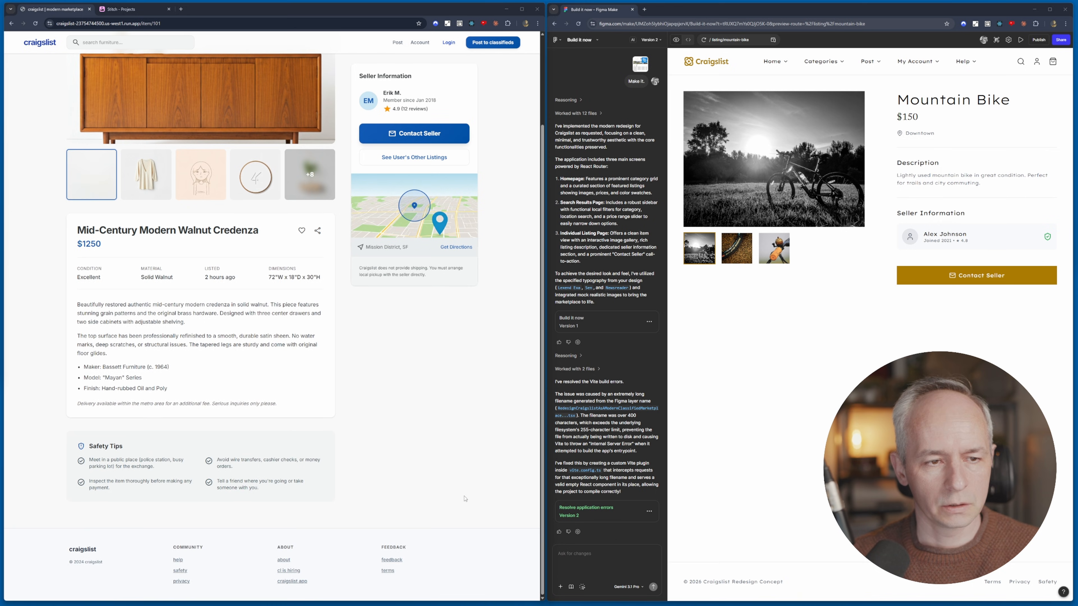
{"action": "scroll", "coordinate": [465, 499], "scroll_direction": "up", "scroll_amount": 2}
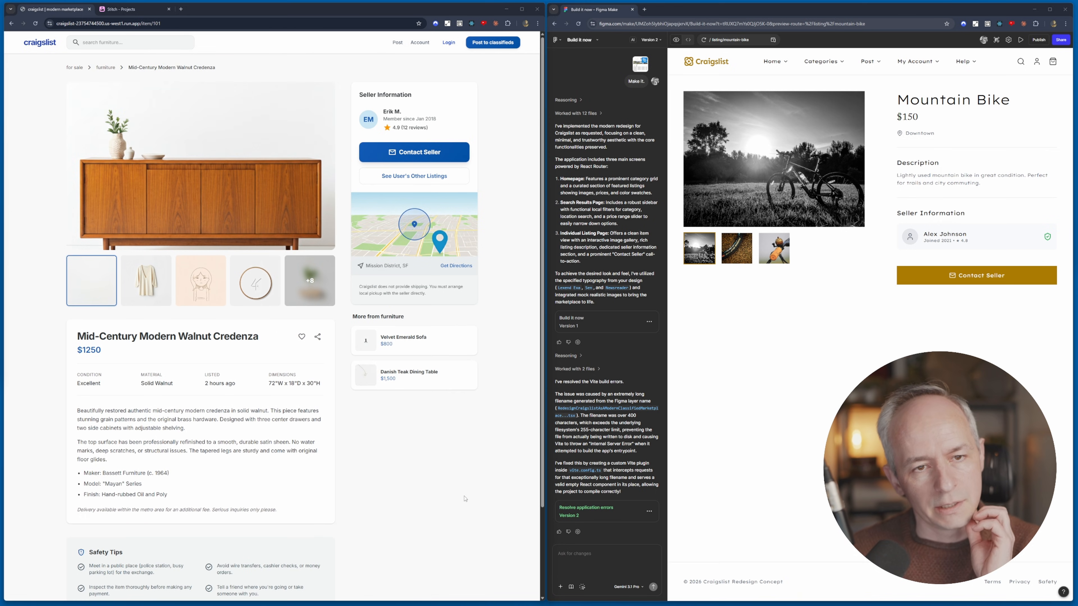